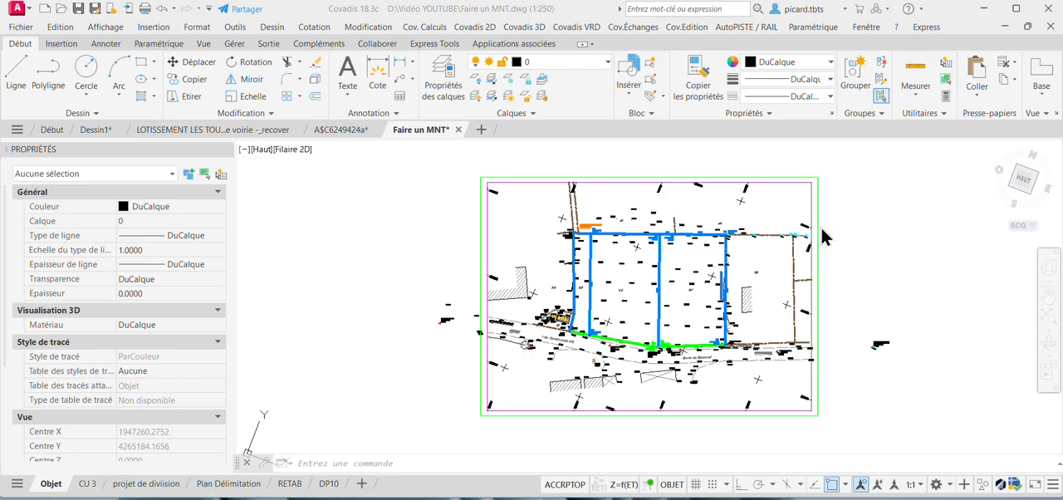
Examine the survey plan, its parcel boundaries and the spot elevations across parcels 35 to 37.
middle_click_drag(840, 220, 831, 222)
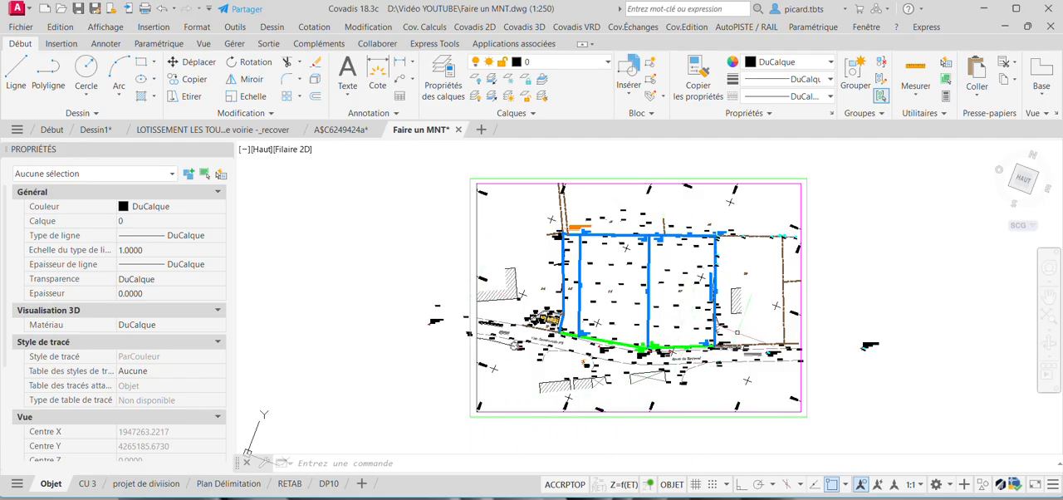
scroll(736, 333, "up", 6)
scroll(632, 324, "down", 2)
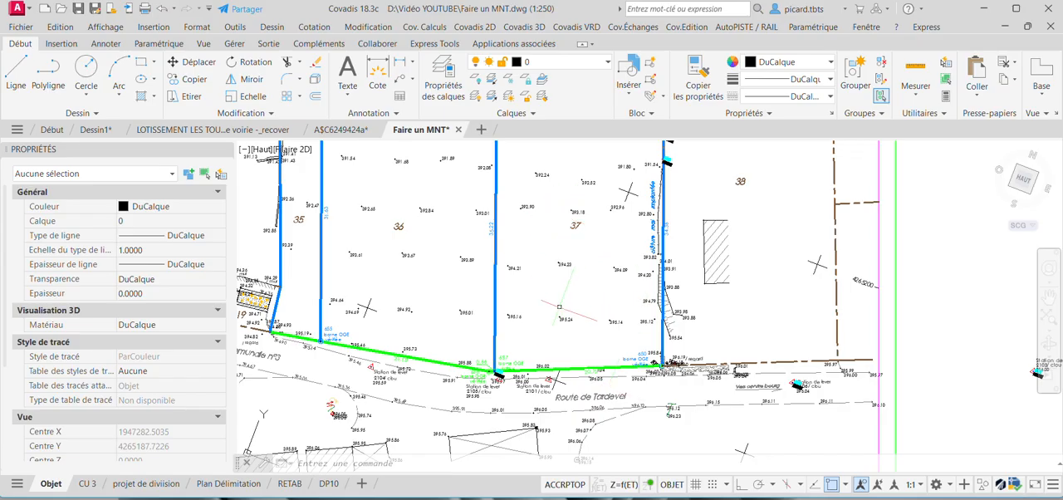
scroll(559, 307, "down", 1)
scroll(440, 301, "down", 2)
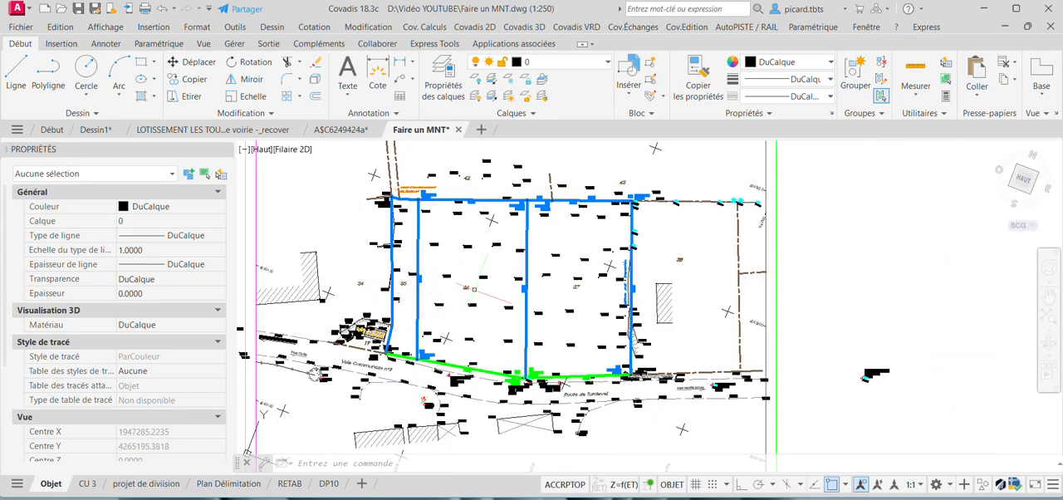
scroll(515, 264, "down", 2)
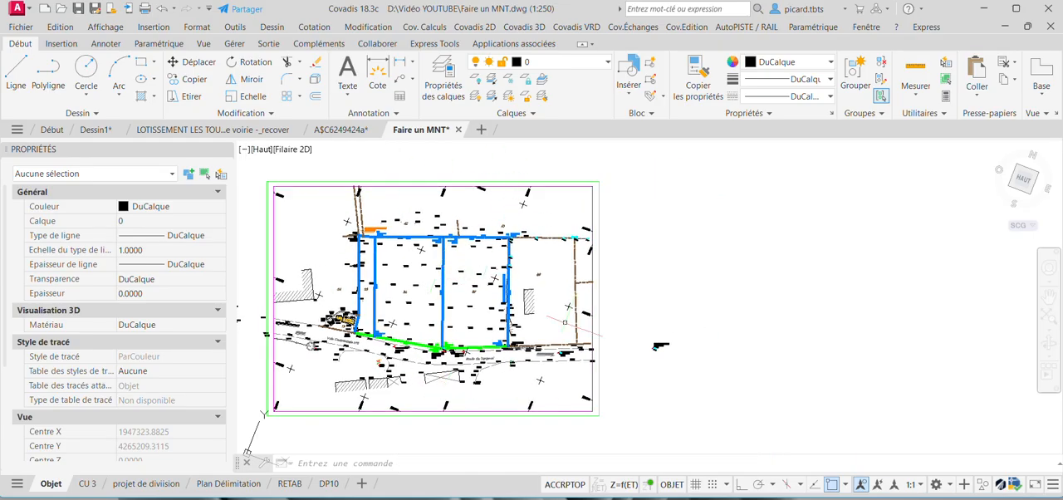
scroll(468, 299, "up", 2)
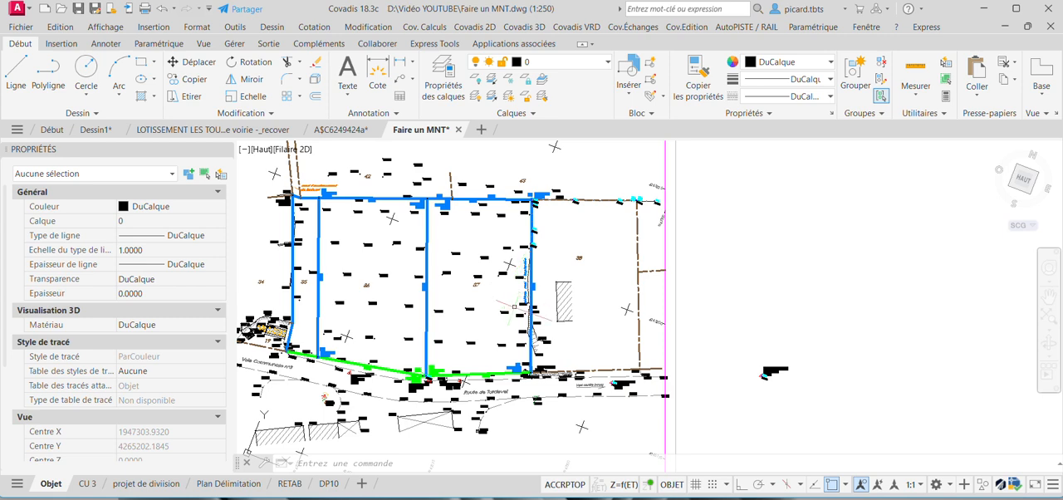
scroll(515, 306, "up", 2)
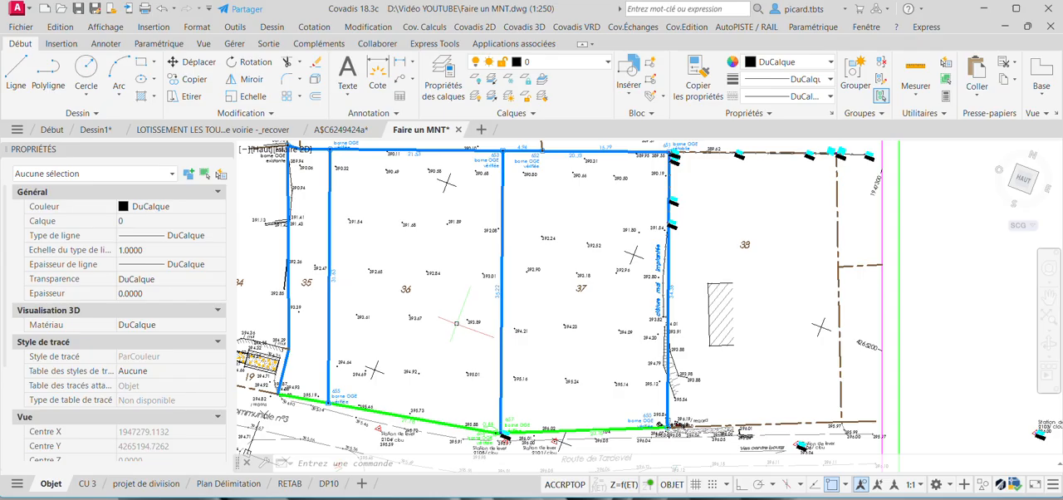
scroll(465, 288, "down", 2)
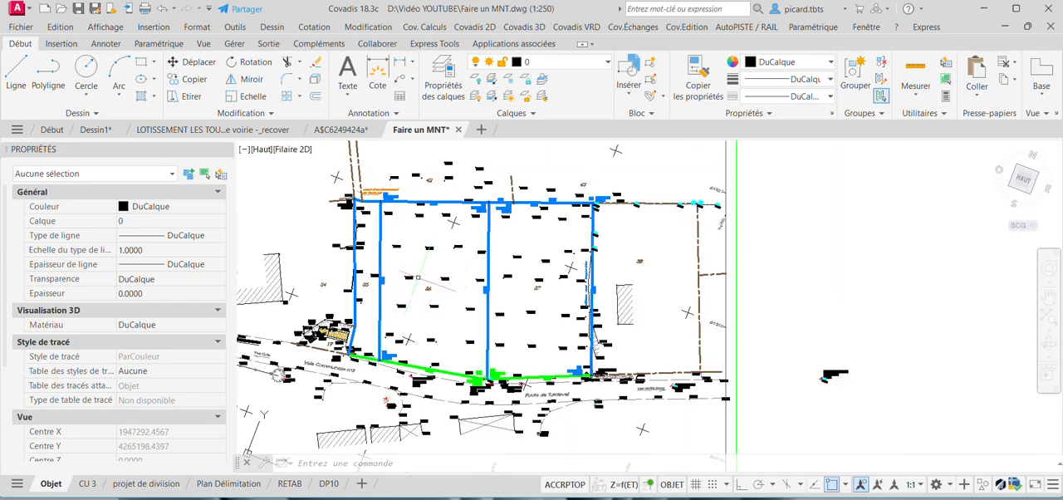
scroll(432, 253, "up", 4)
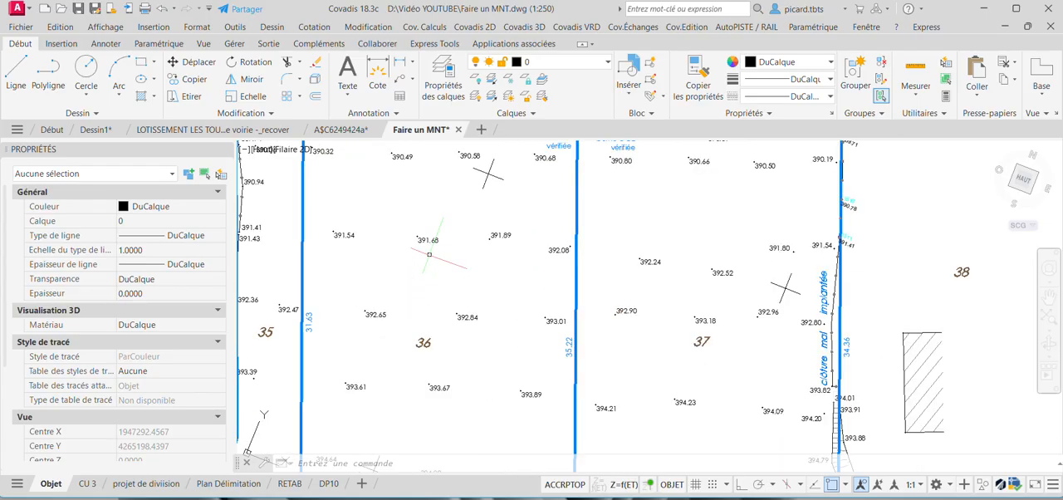
Inspect the Z position of the topographic point labelled 391.68 in parcel 36.
left_click(420, 239)
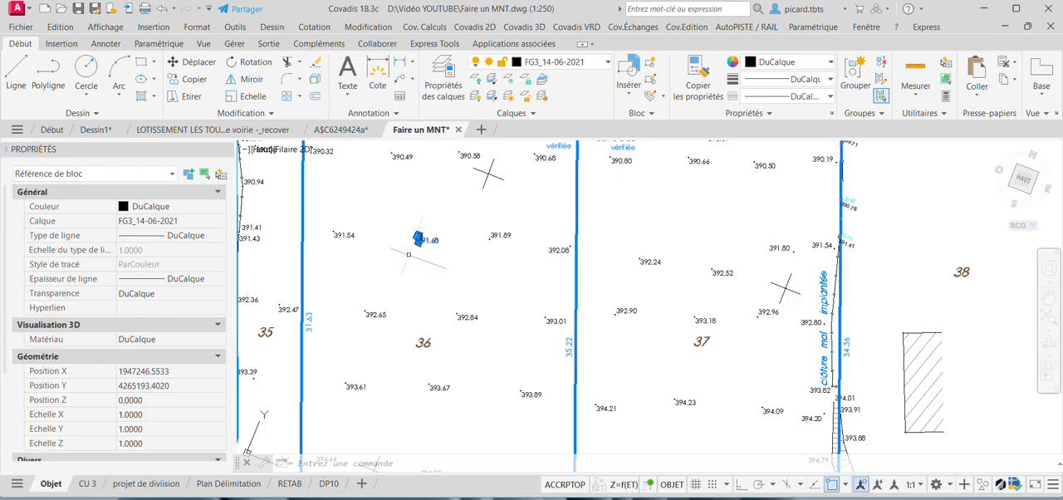
scroll(631, 245, "down", 4)
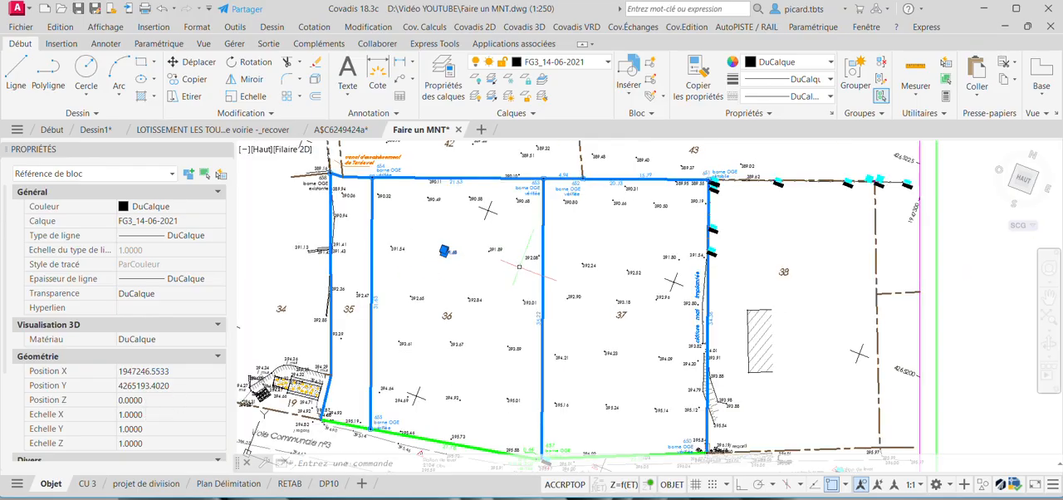
middle_click_drag(613, 250, 593, 257)
key("Escape")
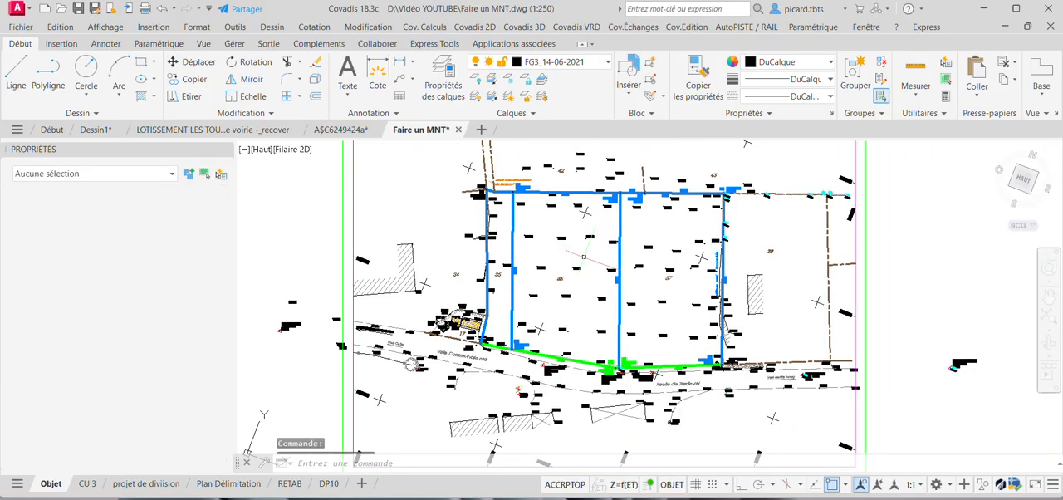
Modify the elevations of all topographic points in the drawing, setting them to 3D with 2 decimals.
left_click(477, 28)
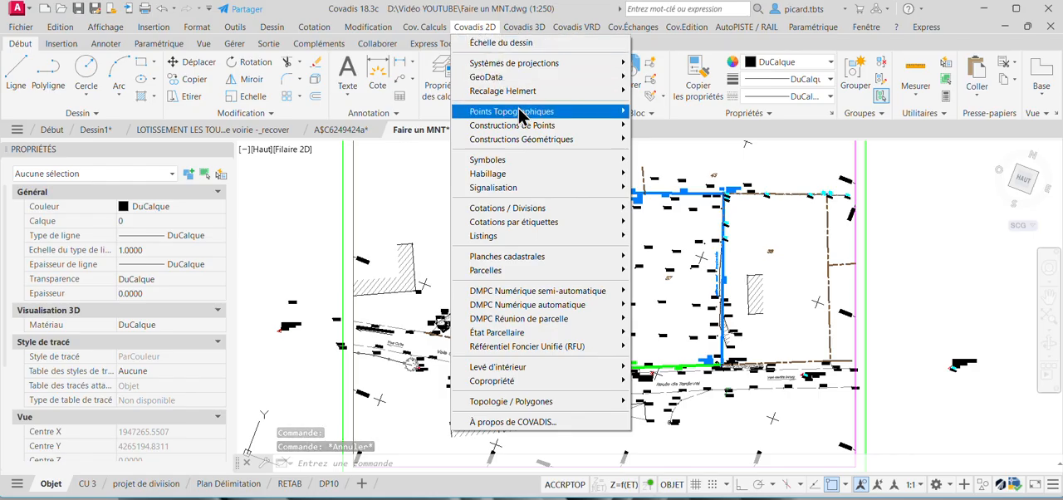
mouse_move(518, 112)
left_click(708, 133)
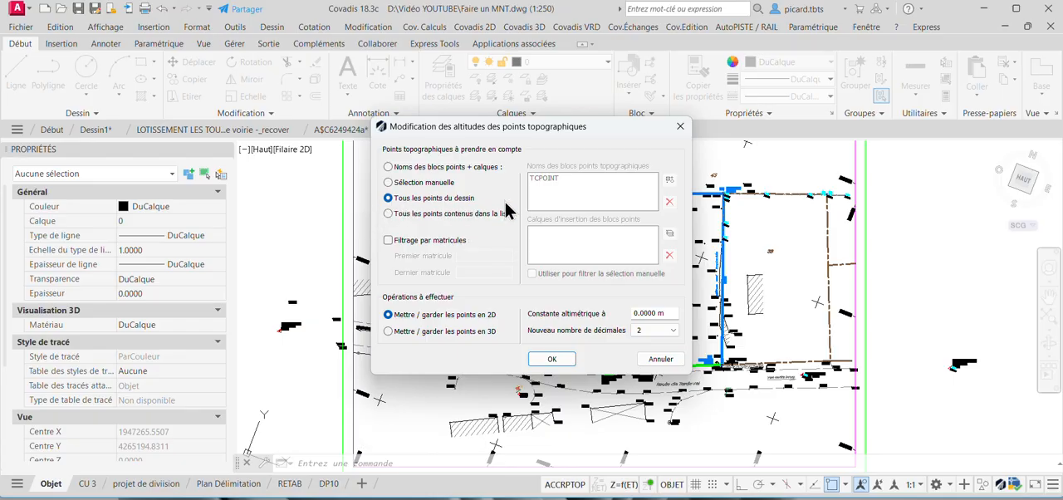
left_click(387, 332)
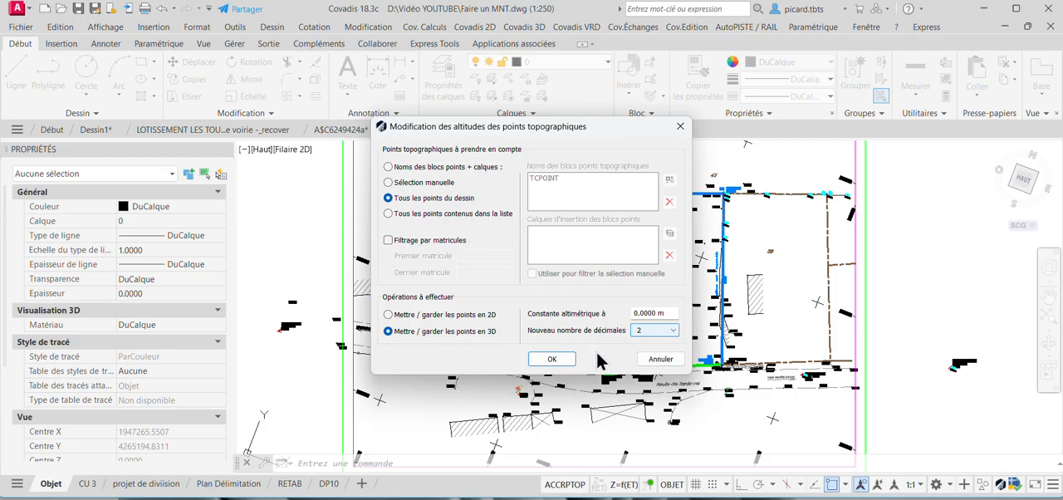
left_click(569, 361)
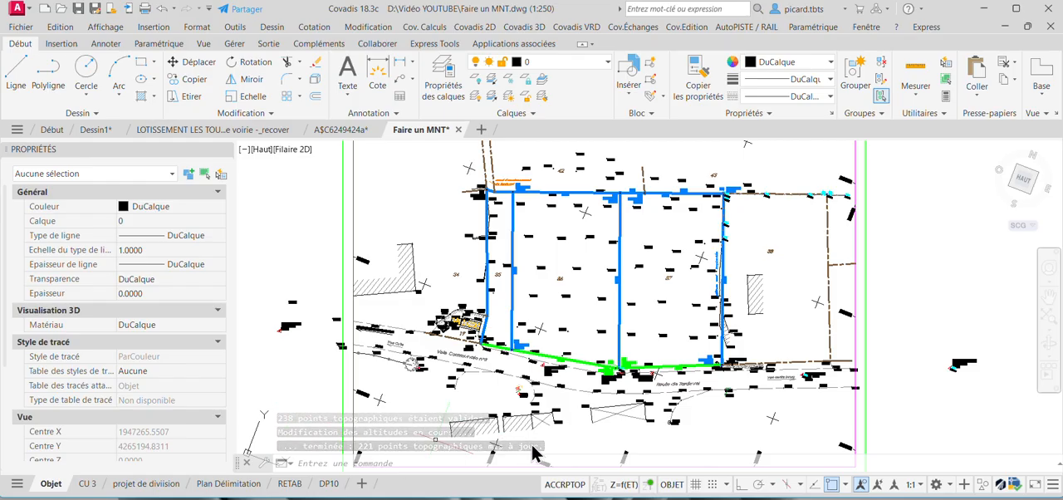
Check the Z position of the topographic point above the parcel number 36 and deselect it.
scroll(579, 267, "up", 2)
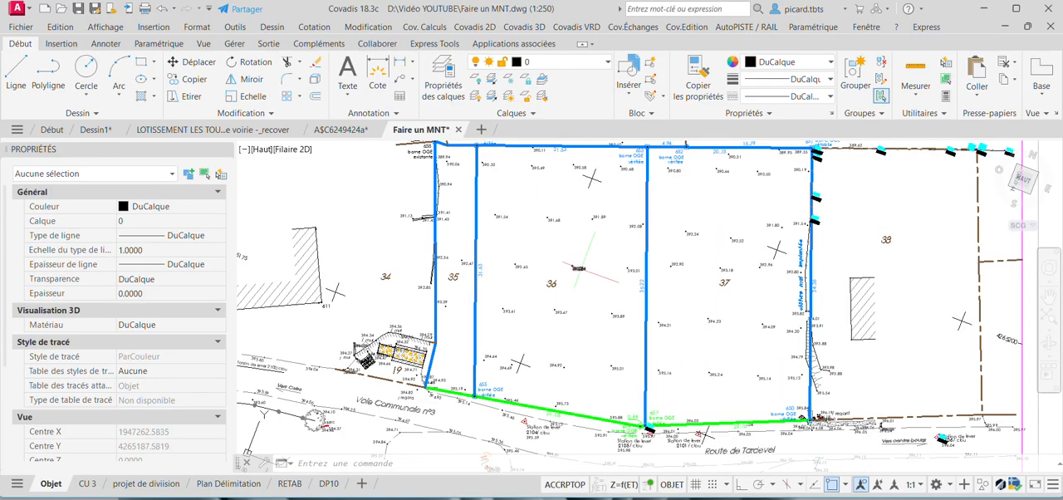
left_click(579, 267)
scroll(580, 267, "up", 2)
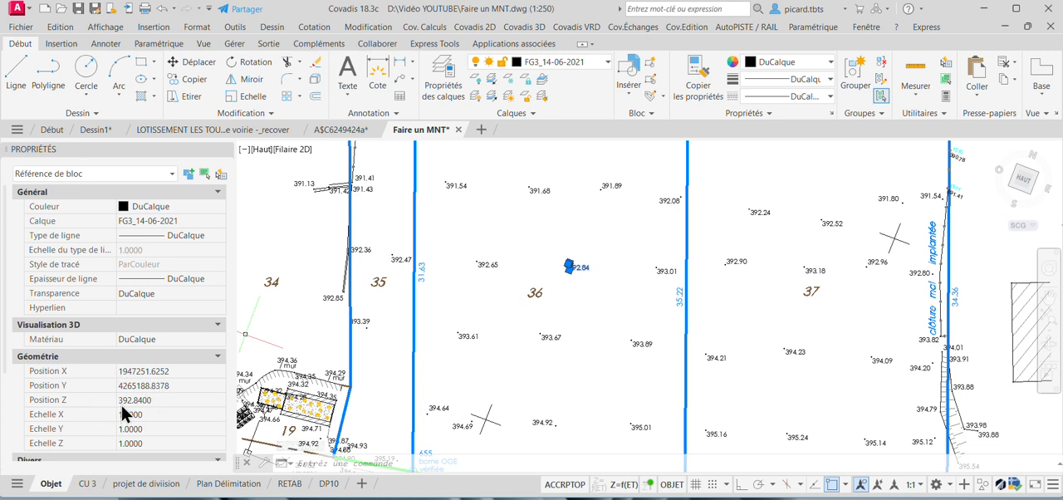
middle_click_drag(546, 279, 597, 284)
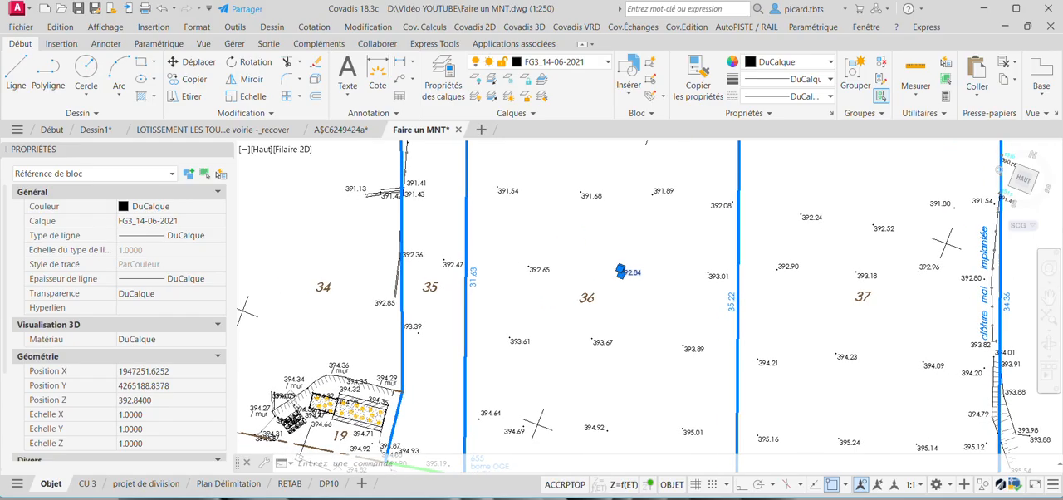
key("Escape")
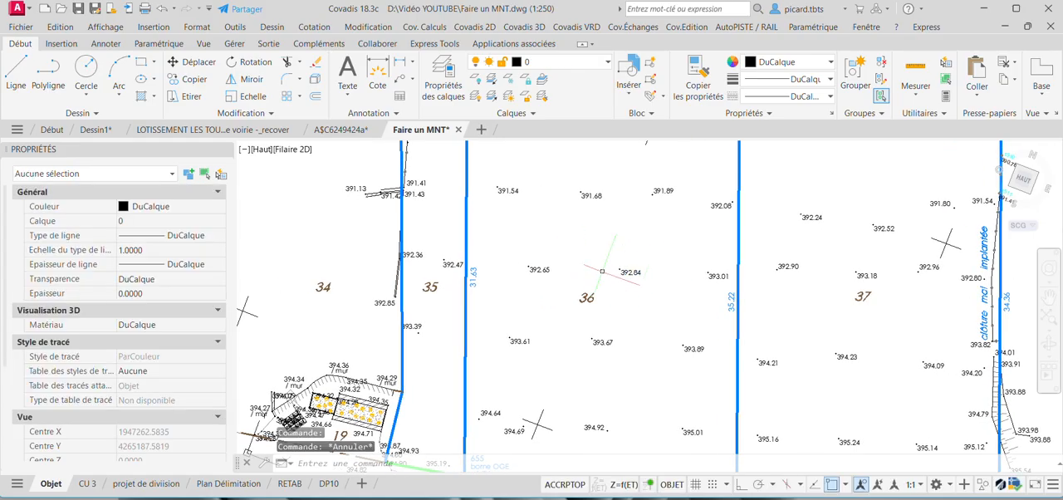
scroll(642, 272, "down", 2)
middle_click_drag(663, 262, 662, 291)
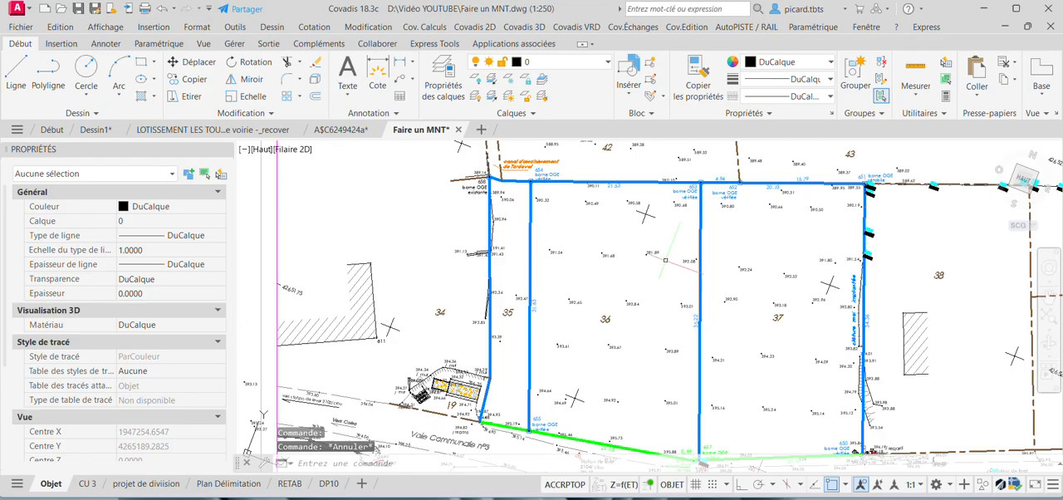
scroll(582, 299, "down", 2)
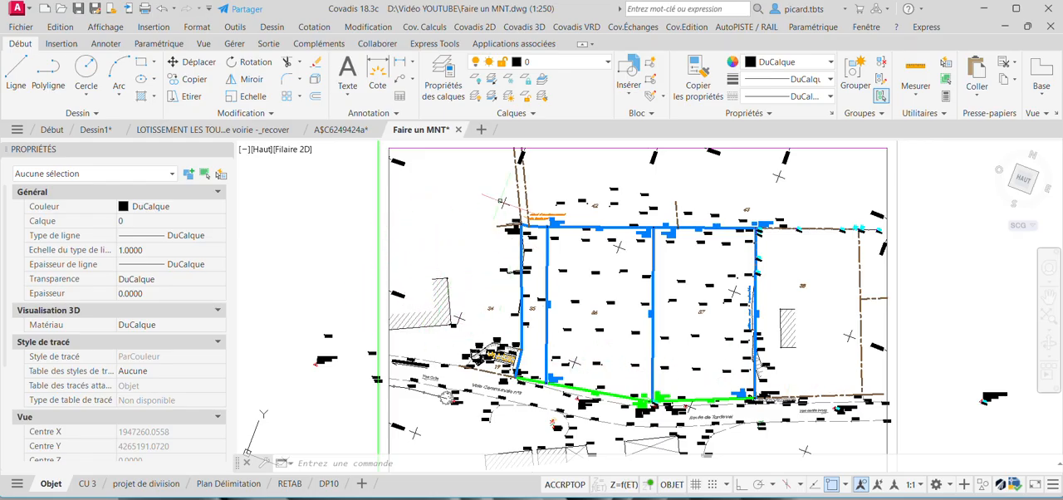
Create a new layer named Contour MNT and set its colour to green (vert).
left_click(442, 87)
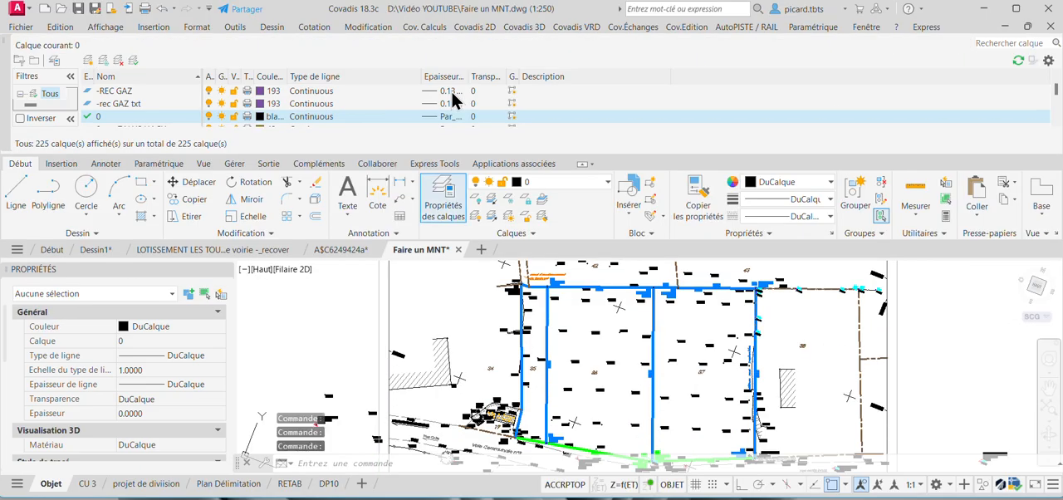
left_click(89, 60)
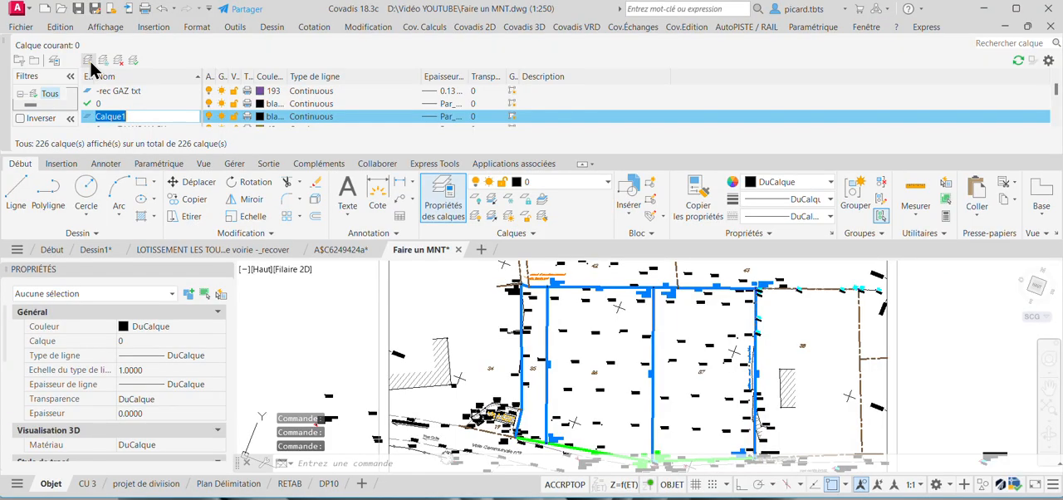
type("Co")
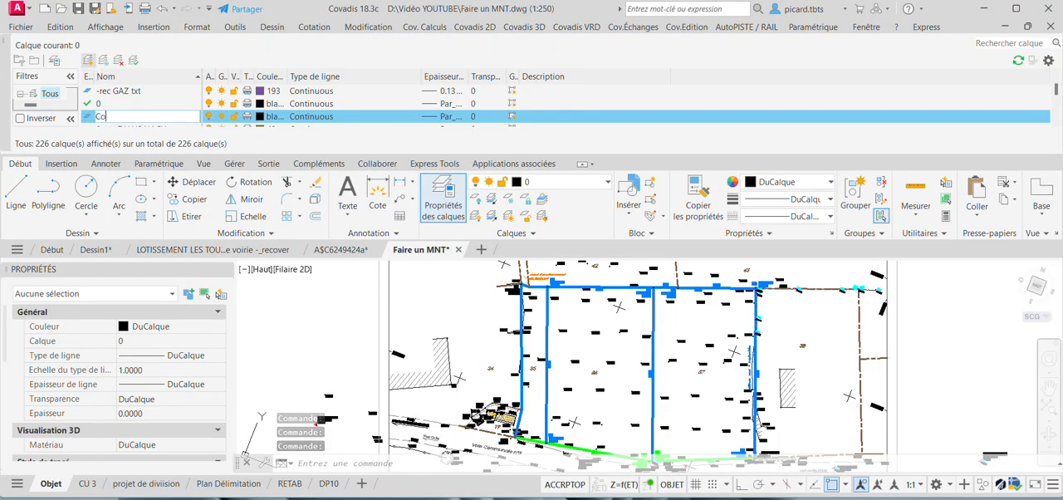
type("ntour MNT")
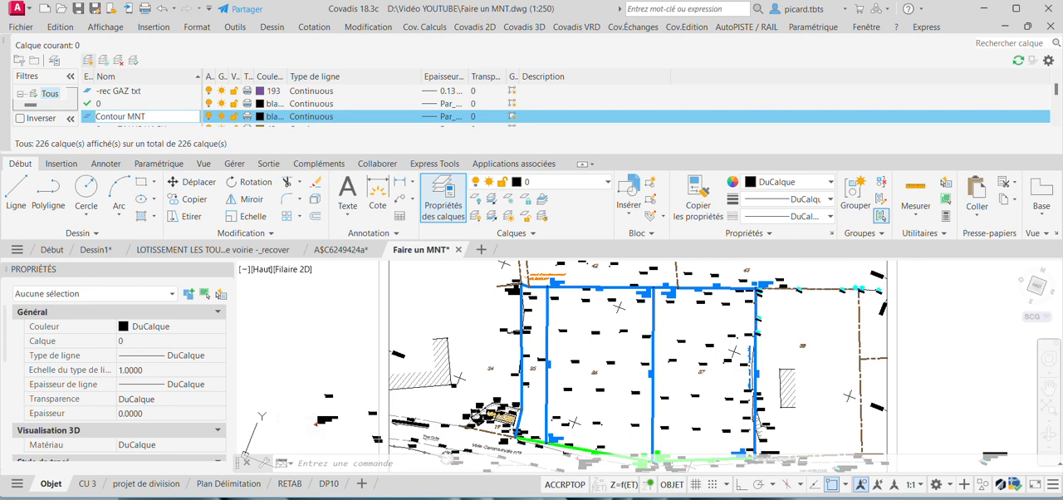
left_click(262, 115)
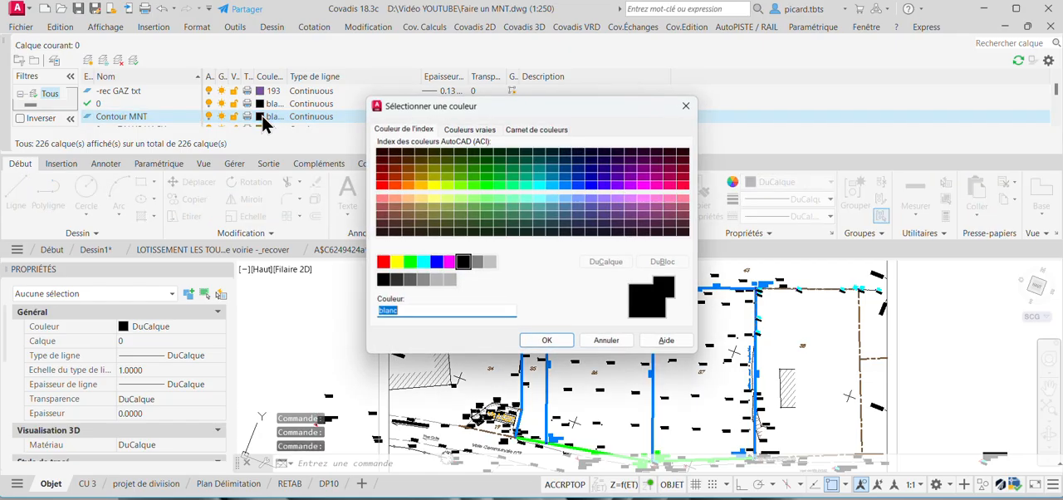
left_click(410, 262)
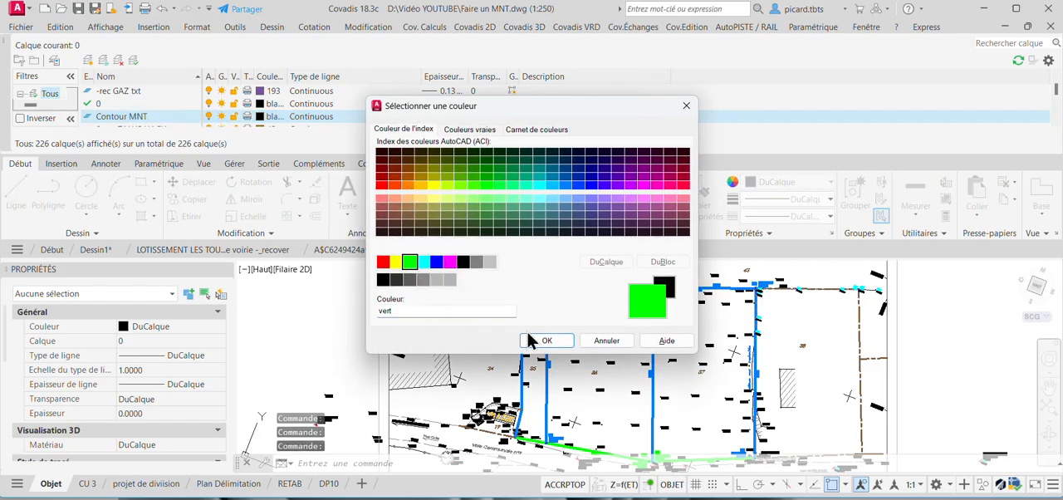
left_click(546, 341)
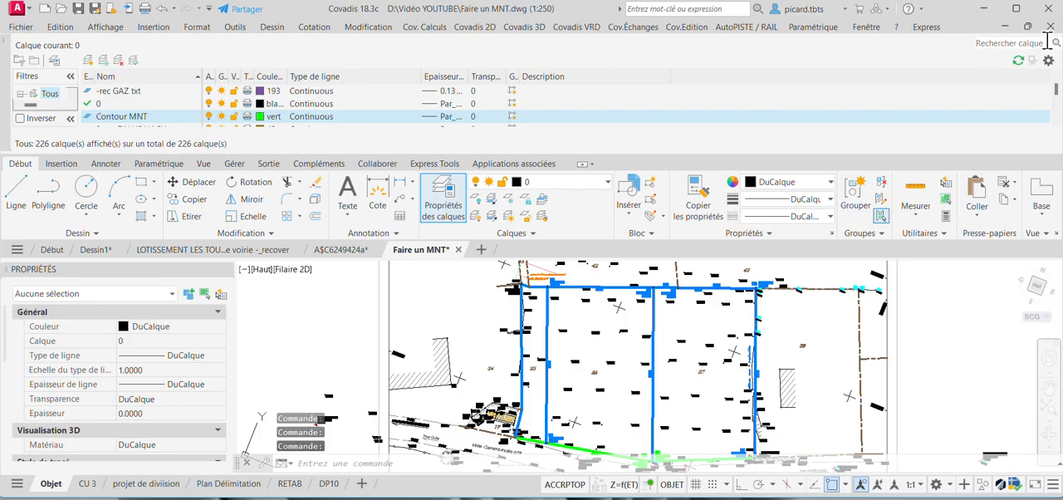
left_click(5, 42)
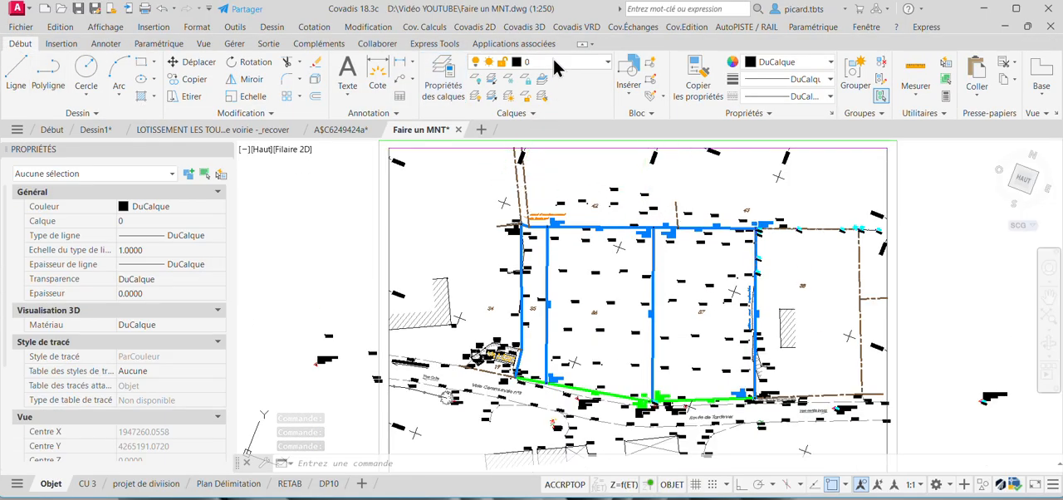
Make Contour MNT the current layer.
left_click(552, 60)
scroll(624, 248, "down", 5)
scroll(644, 245, "down", 3)
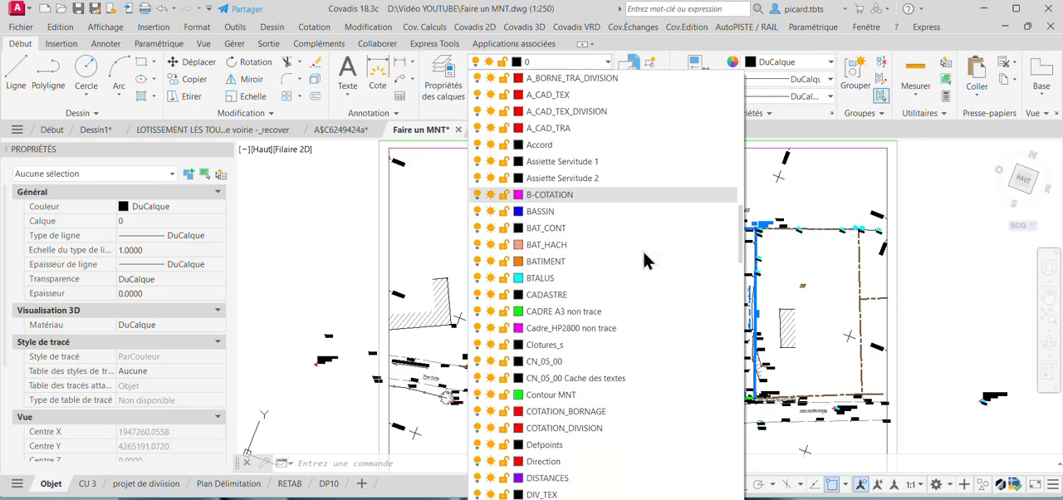
left_click(569, 392)
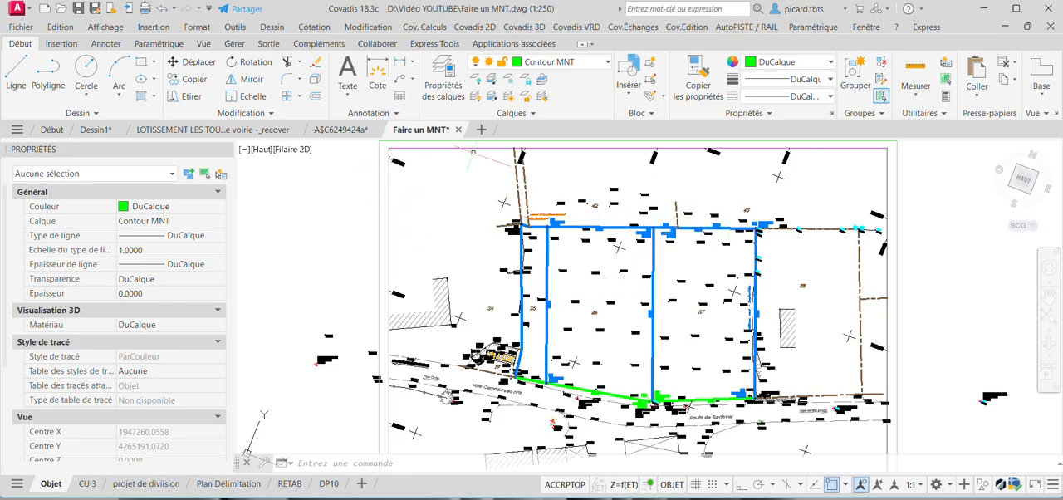
Start a 3D polyline at topographic point 388.95 north of the parcels and trace it through points 389.08, 389.28 and 389.51.
left_click(275, 27)
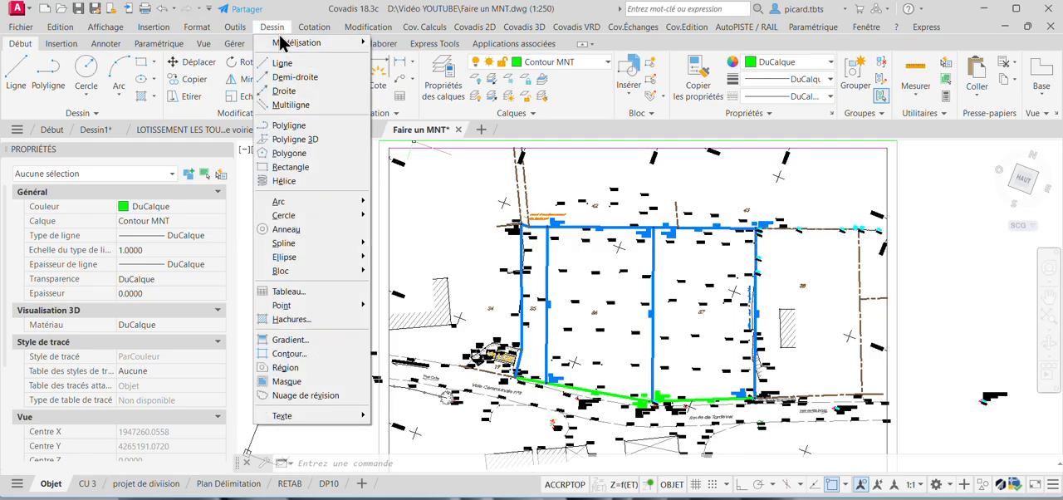
left_click(312, 140)
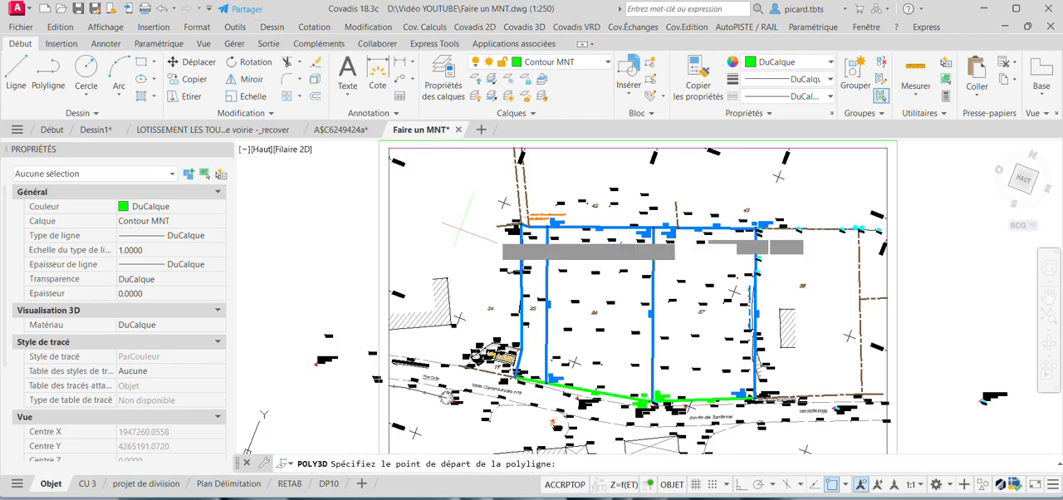
middle_click_drag(593, 197, 472, 184)
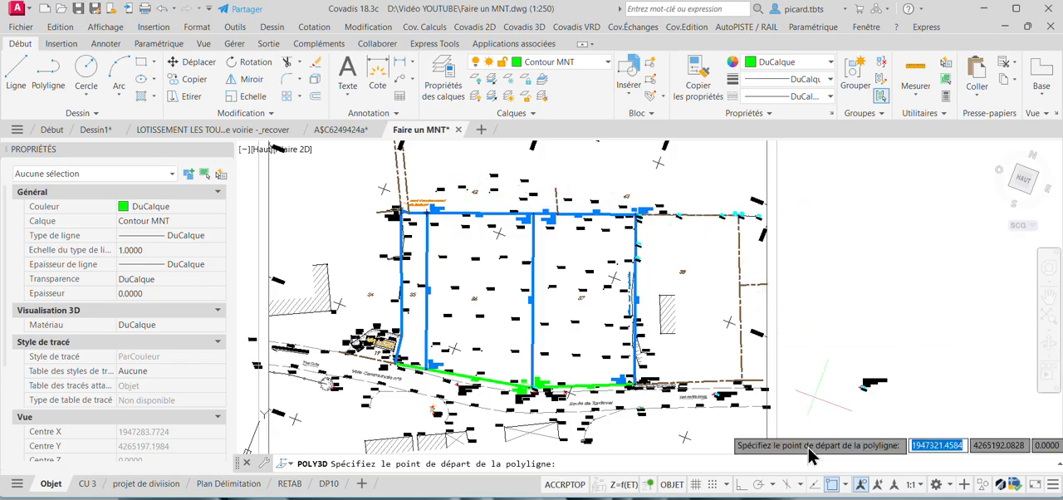
left_click(845, 486)
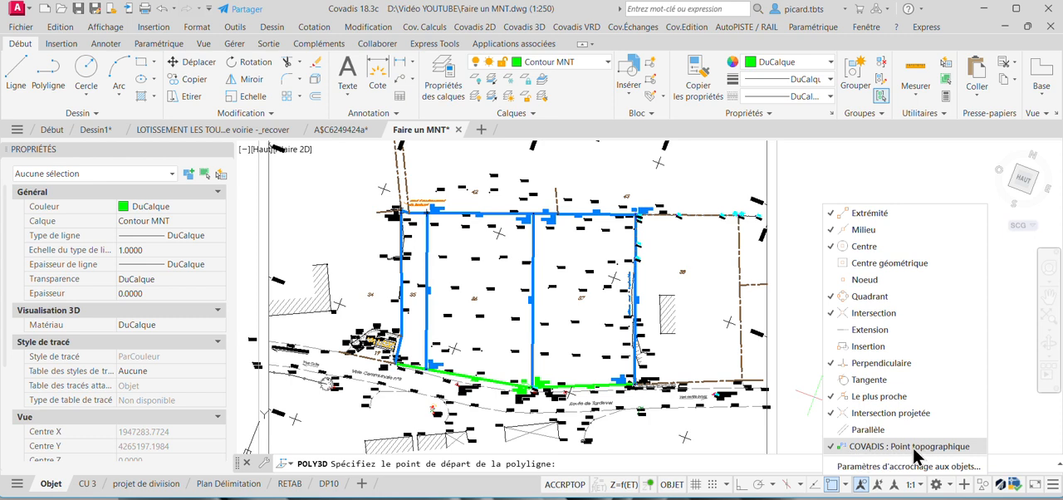
scroll(440, 187, "up", 6)
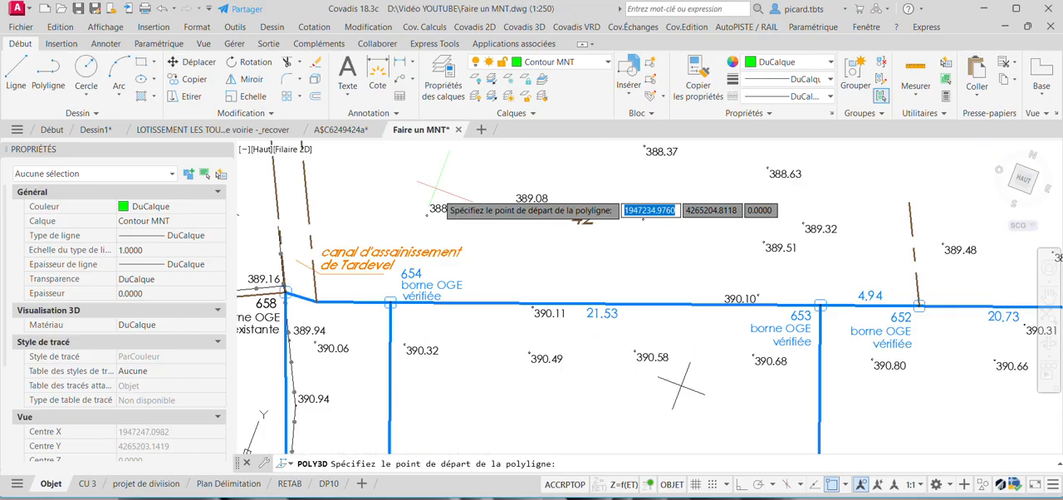
left_click(426, 215)
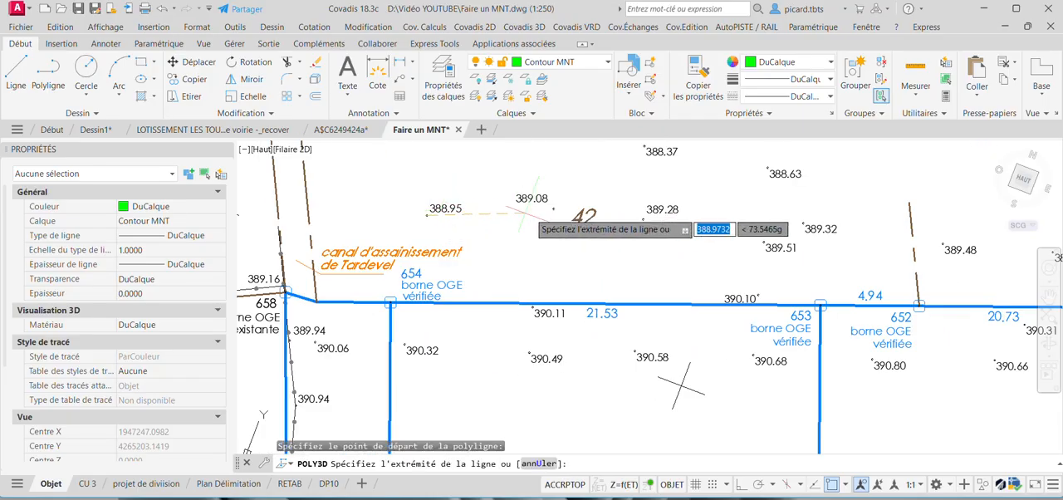
left_click(644, 220)
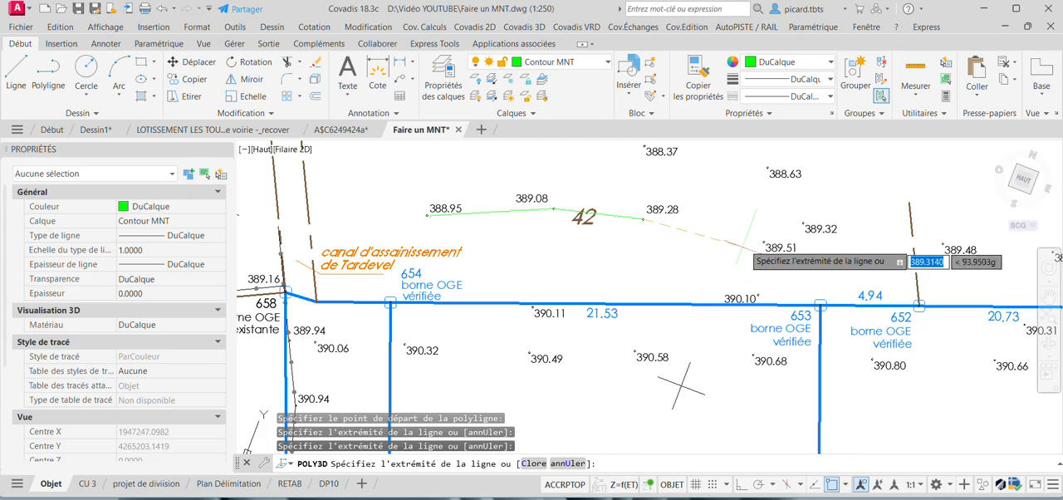
left_click(763, 242)
middle_click_drag(763, 242, 558, 233)
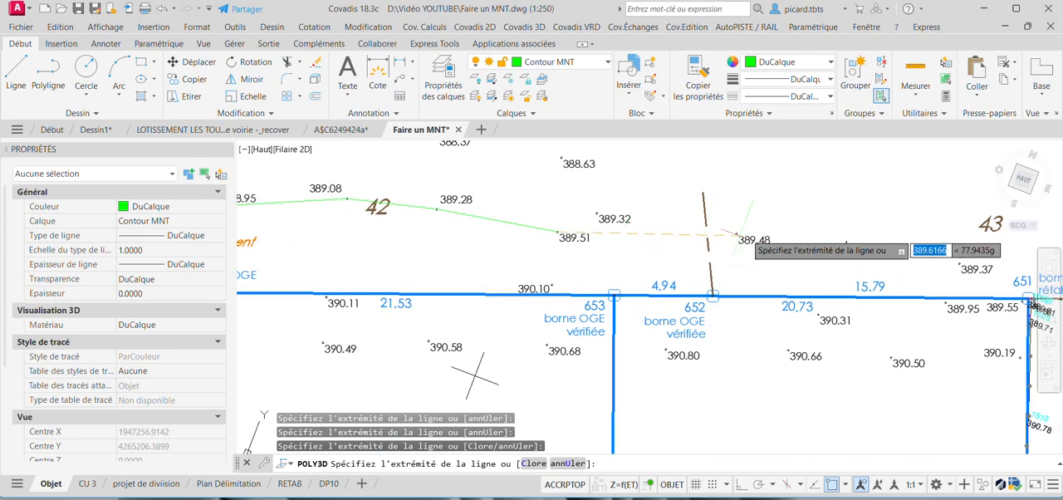
Continue the 3D polyline through points 389.48, 389.40 and 389.37 to the topographic points around boundary marker 651.
left_click(738, 235)
middle_click_drag(818, 243, 682, 245)
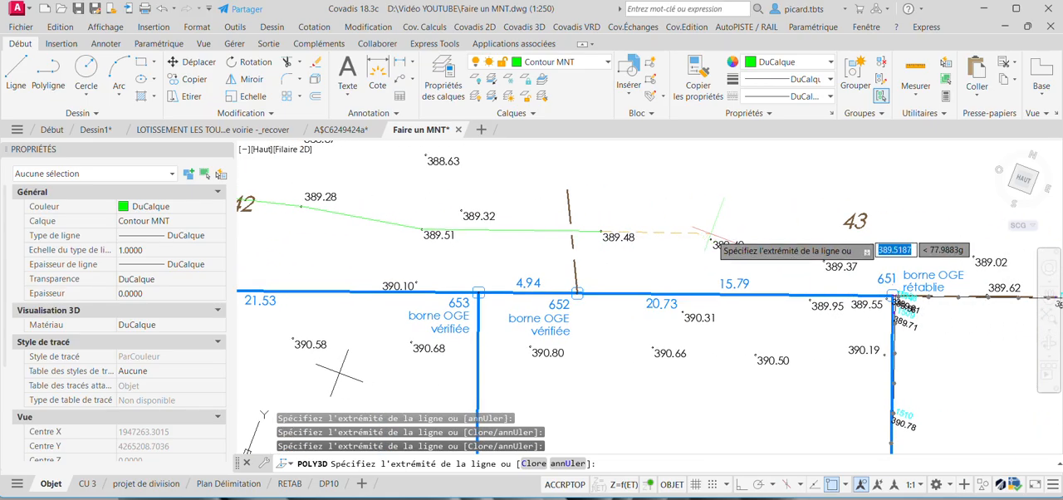
left_click(711, 241)
left_click(824, 261)
middle_click_drag(852, 266, 660, 223)
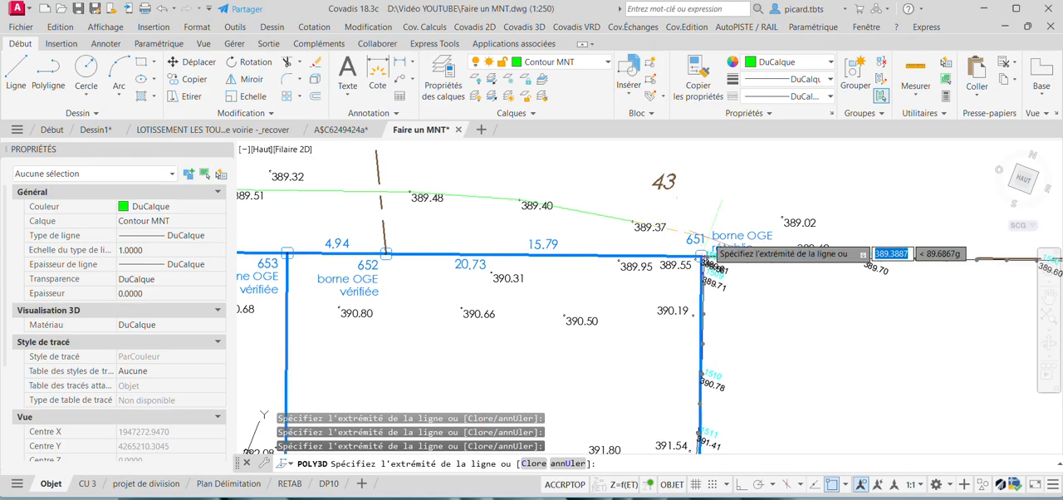
scroll(722, 245, "up", 3)
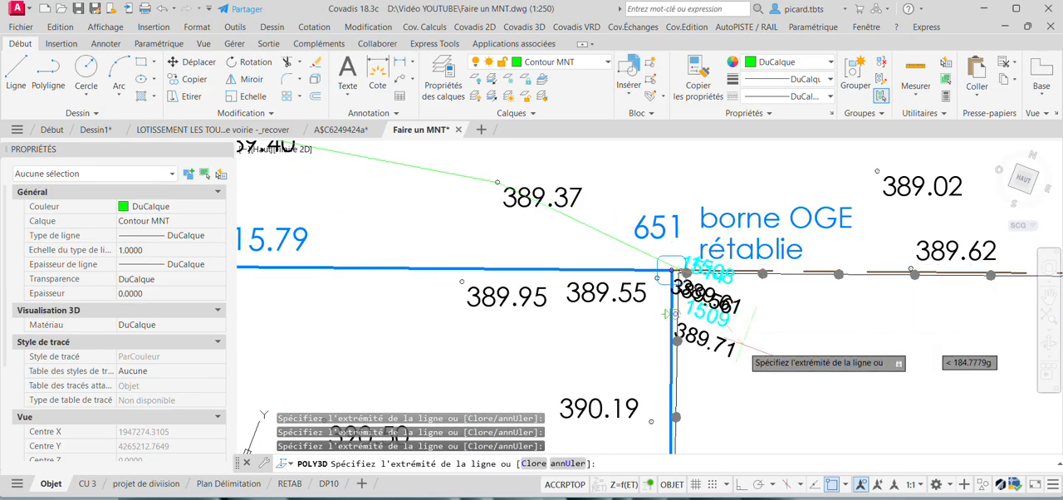
scroll(757, 324, "down", 3)
Trace the 3D polyline down the boundary between parcels 37 and 38, following the embankment points through 393.91, 393.88 and 393.98.
mouse_move(758, 328)
middle_mouse_down()
mouse_move(760, 293)
mouse_move(694, 136)
middle_mouse_up()
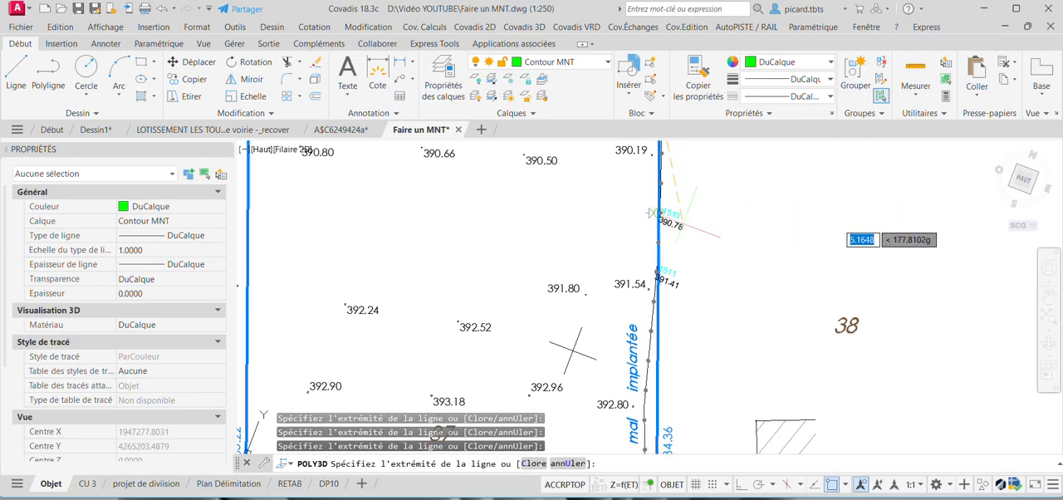
middle_click_drag(700, 315, 689, 184)
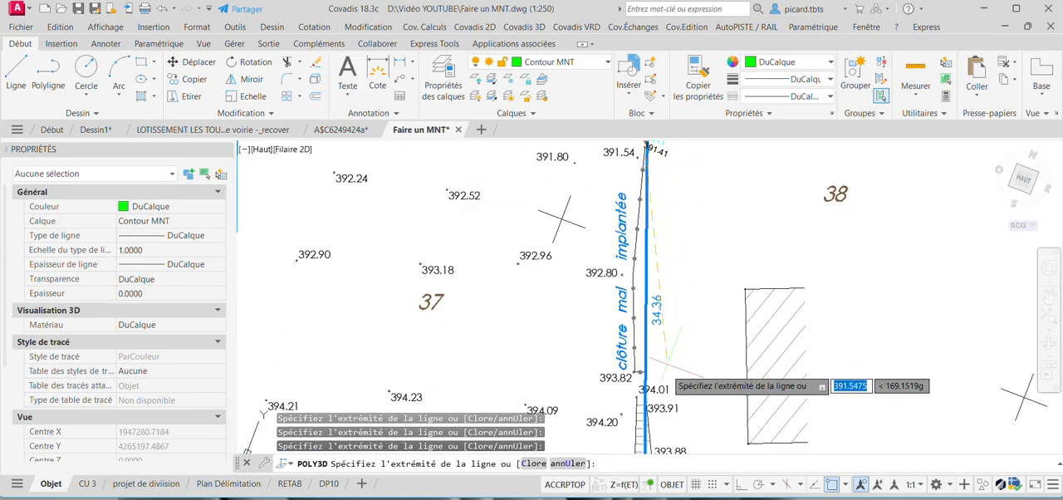
left_click(637, 397)
middle_click_drag(637, 397, 621, 266)
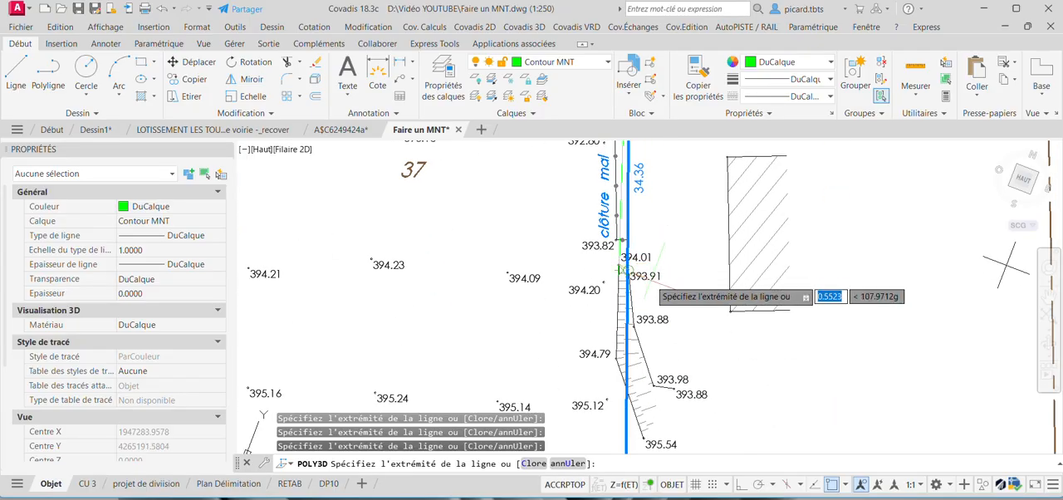
left_click(635, 326)
left_click(652, 385)
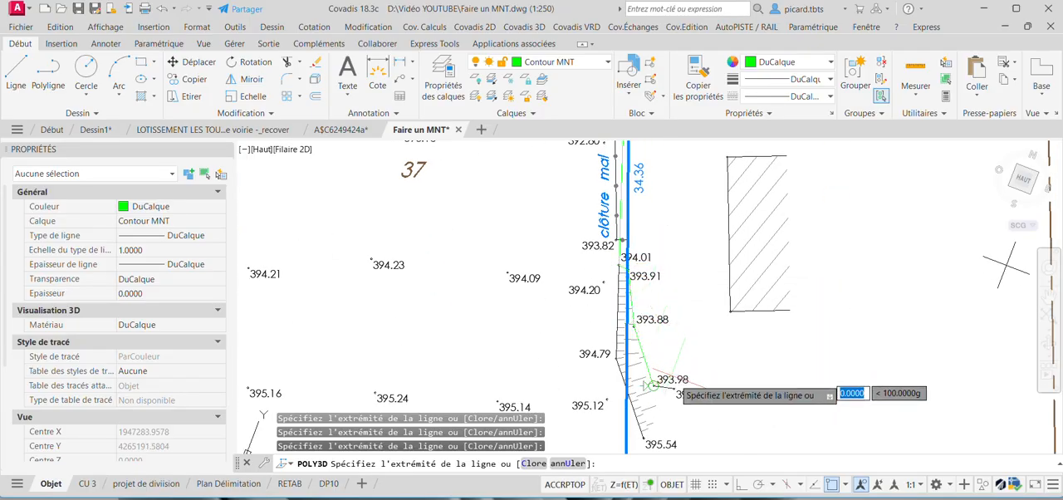
middle_click_drag(686, 392, 673, 152)
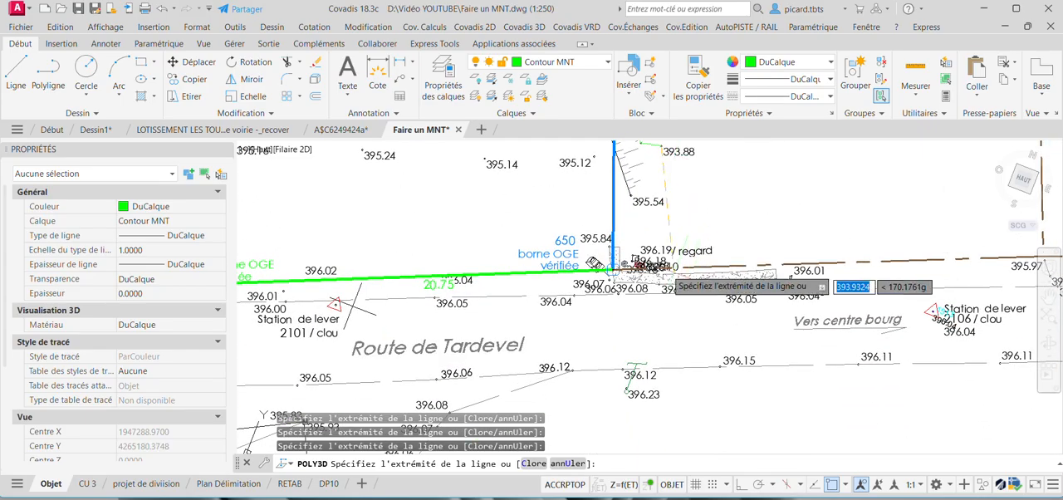
Extend the 3D polyline past the points beside marker 650 and across Route de Tardevel to its far edge.
scroll(664, 277, "up", 2)
left_click(622, 247)
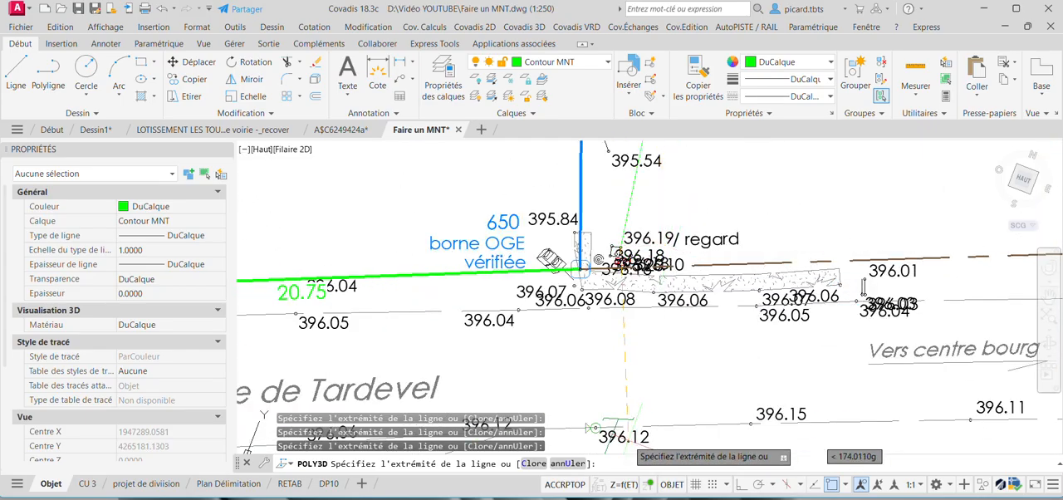
left_click(631, 435)
middle_click_drag(631, 434, 766, 280)
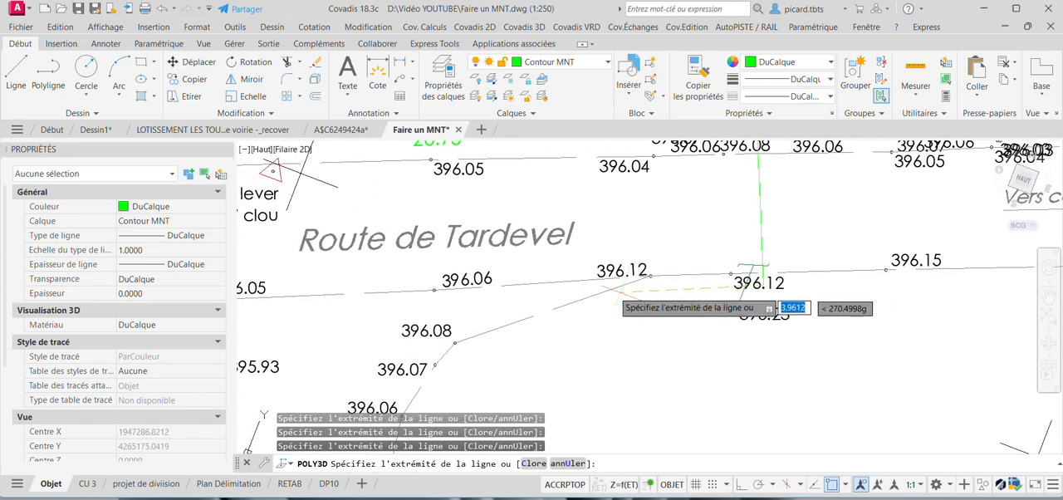
Trace the 3D polyline along the southern edge of Route de Tardevel through points 396.12, 396.06, 396.05, 396.01 and 395.91.
left_click(651, 274)
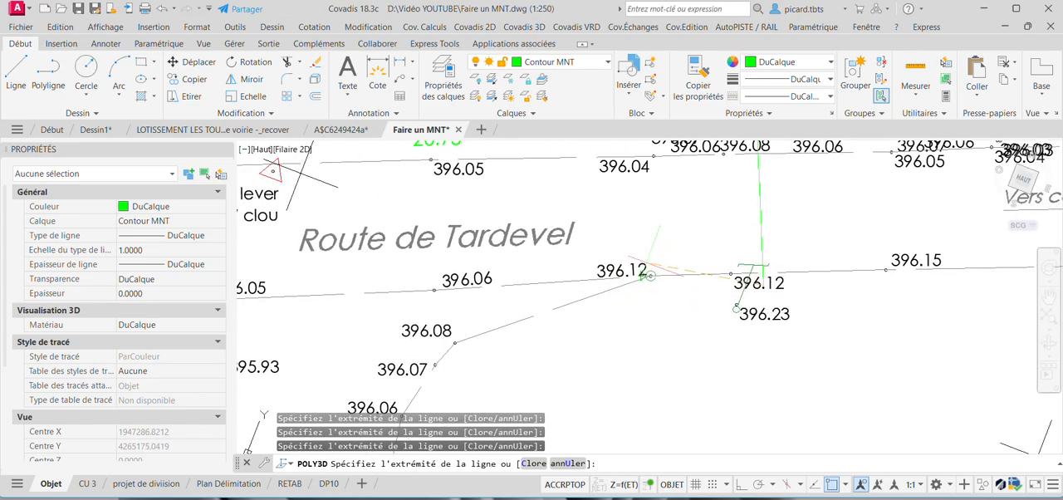
left_click(431, 290)
middle_click_drag(431, 290, 677, 278)
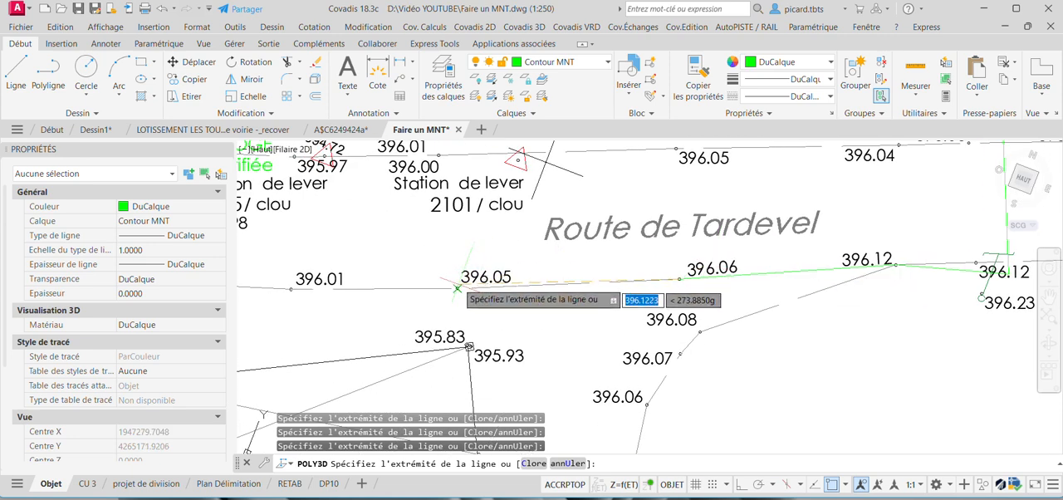
left_click(455, 289)
middle_click_drag(454, 289, 664, 289)
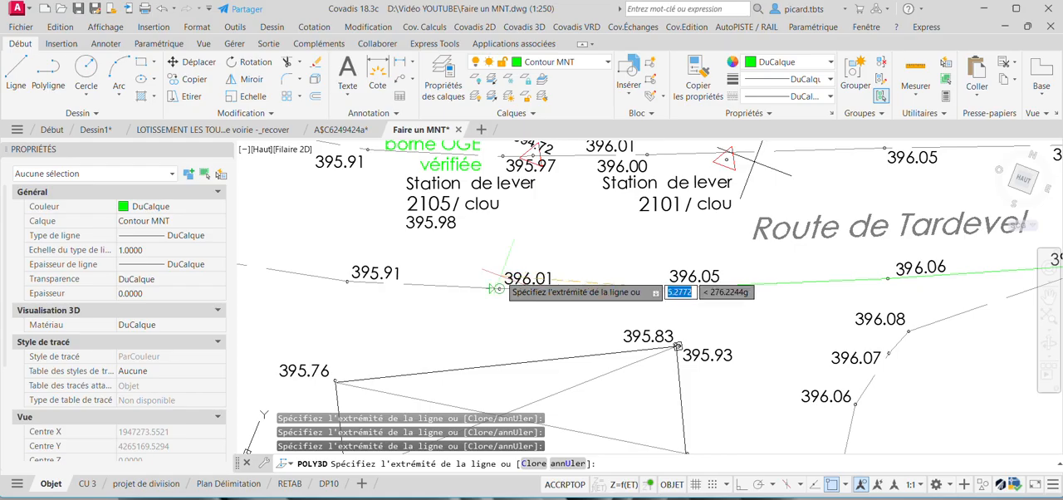
left_click(346, 280)
middle_click_drag(347, 281, 669, 326)
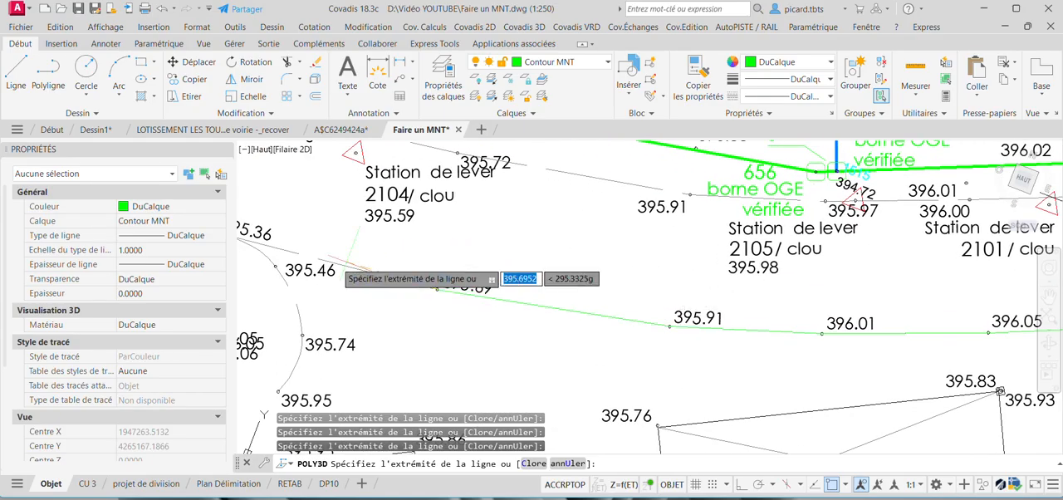
Continue the 3D polyline through points 395.69, 395.36, 395.05 and 394.67, then across Voie Communale n°3 to wall point 394.36.
middle_click_drag(213, 232, 418, 279)
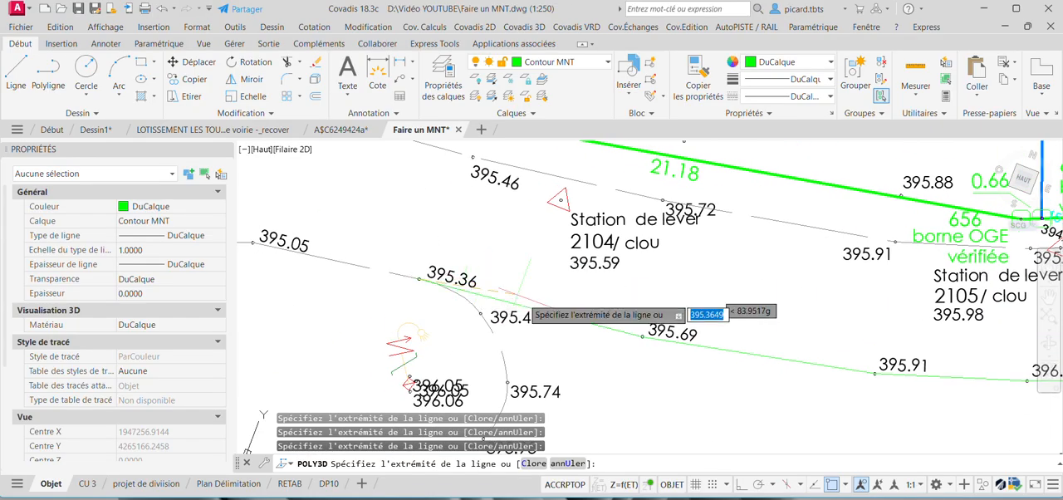
scroll(522, 298, "down", 2)
mouse_move(239, 236)
middle_mouse_down()
mouse_move(477, 264)
mouse_move(477, 379)
middle_mouse_up()
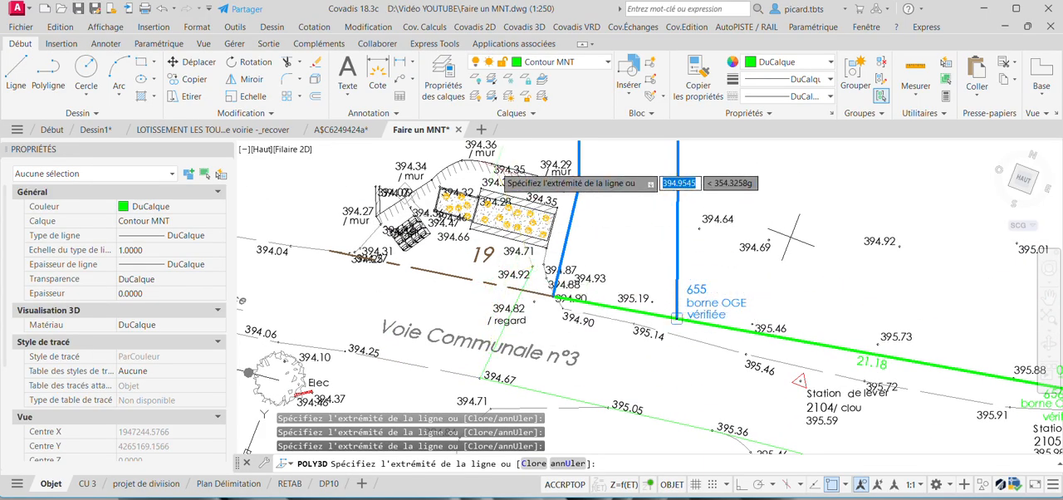
middle_click_drag(481, 161, 493, 376)
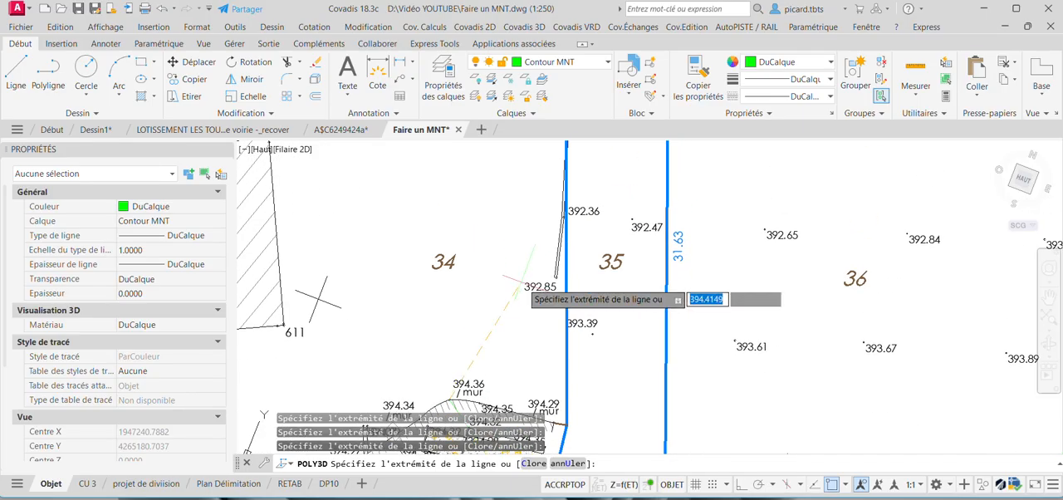
Trace the 3D polyline up the boundary between parcels 34 and 35 through points 392.85, 392.36, 391.41, 390.94 and 389.94.
left_click(566, 218)
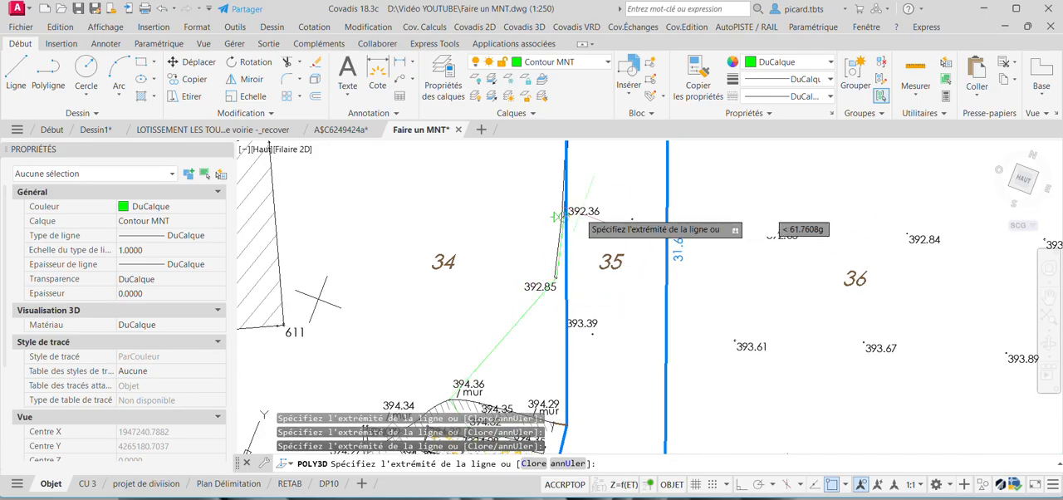
middle_click_drag(588, 198, 575, 434)
left_click(549, 347)
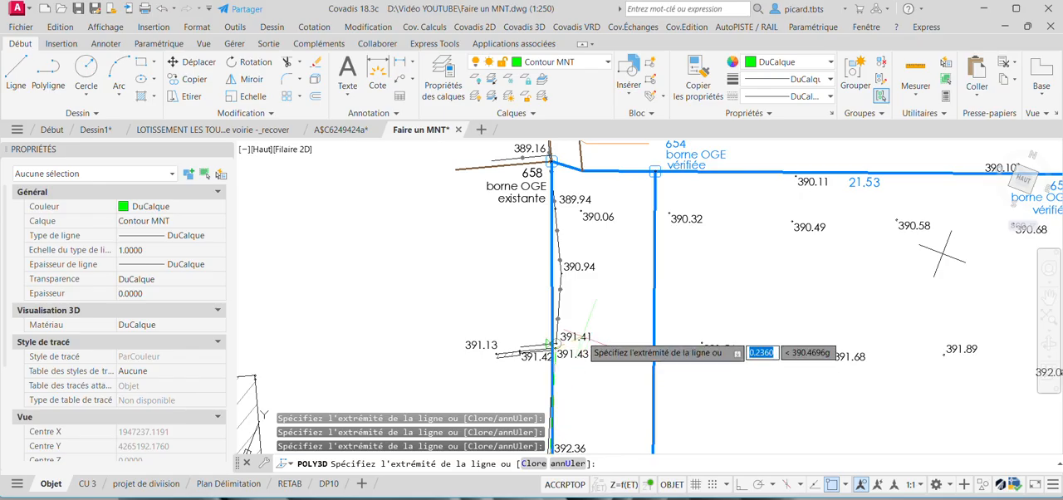
left_click(582, 270)
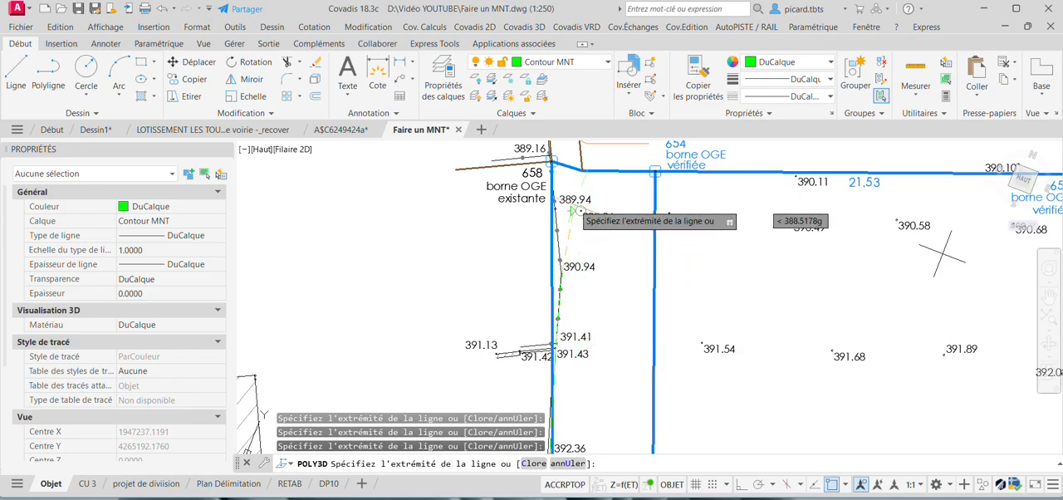
left_click(570, 199)
middle_click_drag(571, 188, 576, 306)
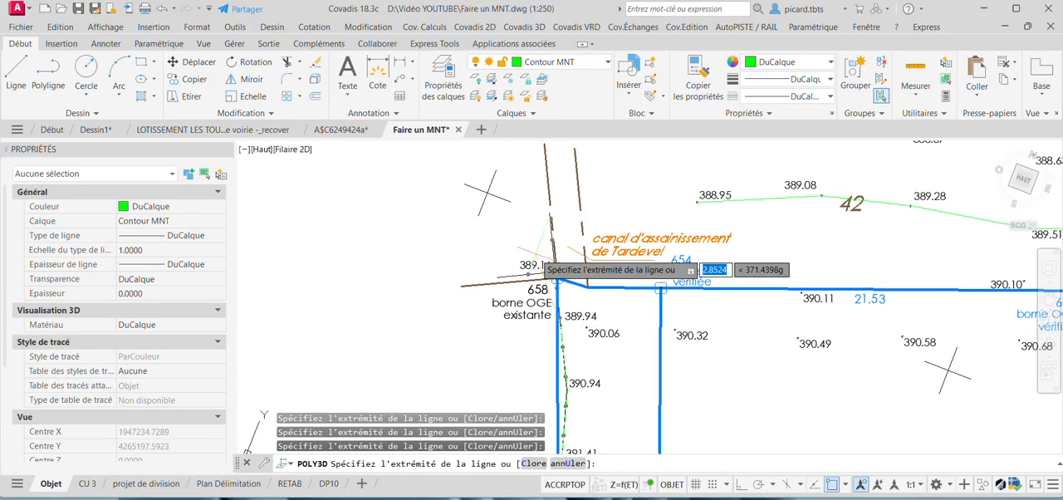
Add a vertex at point 389.16 near marker 658 and close the 3D polyline.
left_click(554, 273)
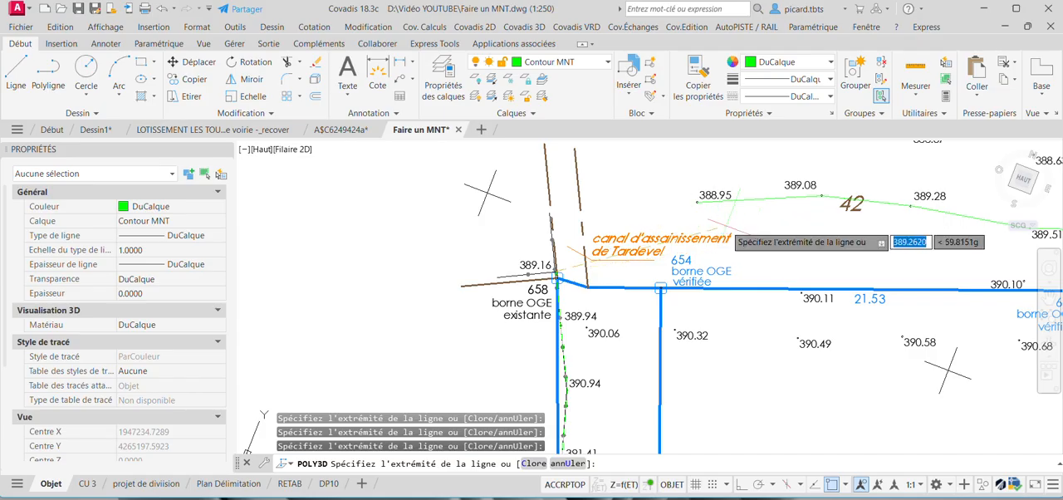
type("c")
key("Return")
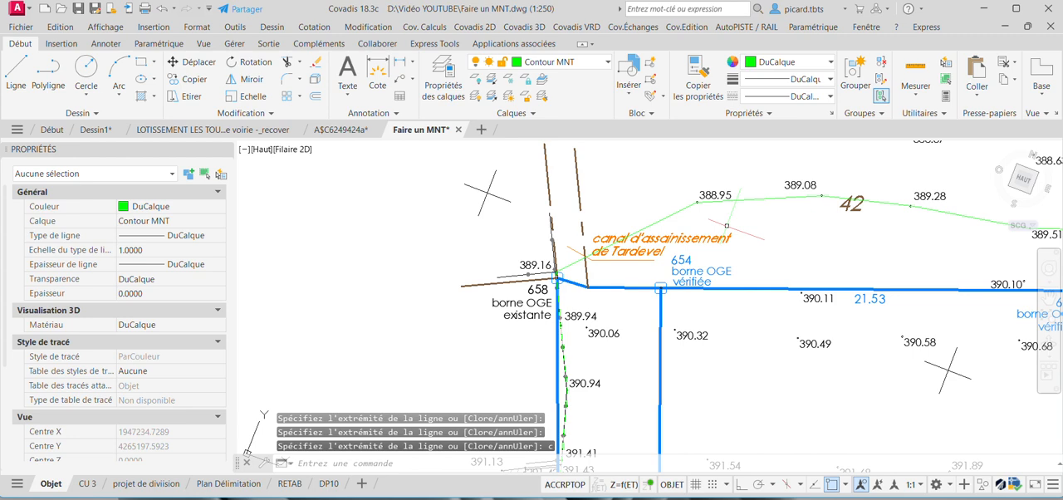
Select the outline polyline and step through its vertices to check the Z value of each.
scroll(673, 223, "down", 3)
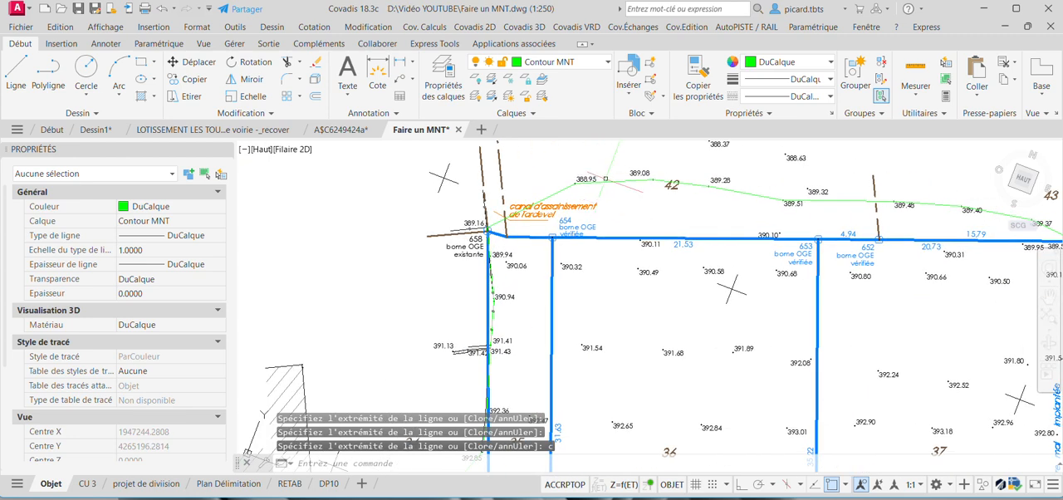
left_click(615, 181)
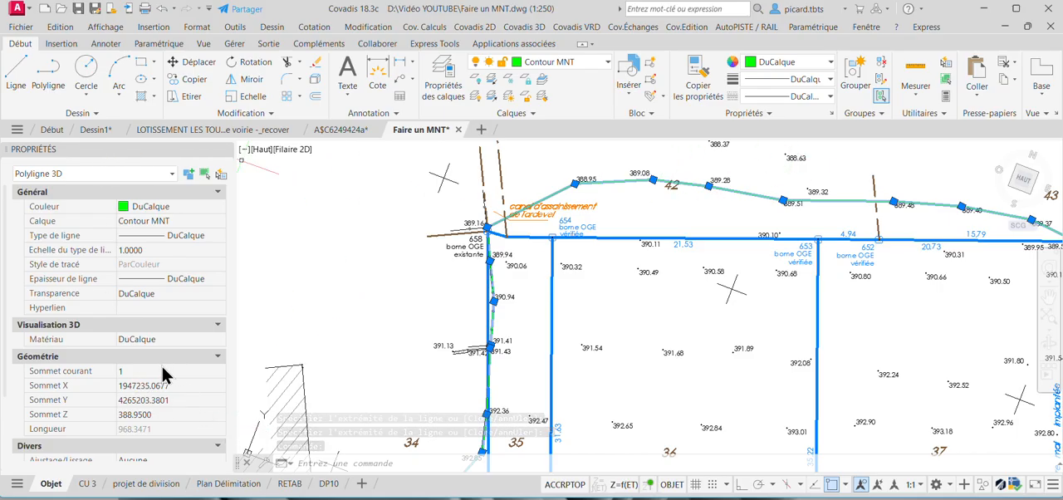
left_click(207, 371)
left_click(220, 368)
left_click(220, 368)
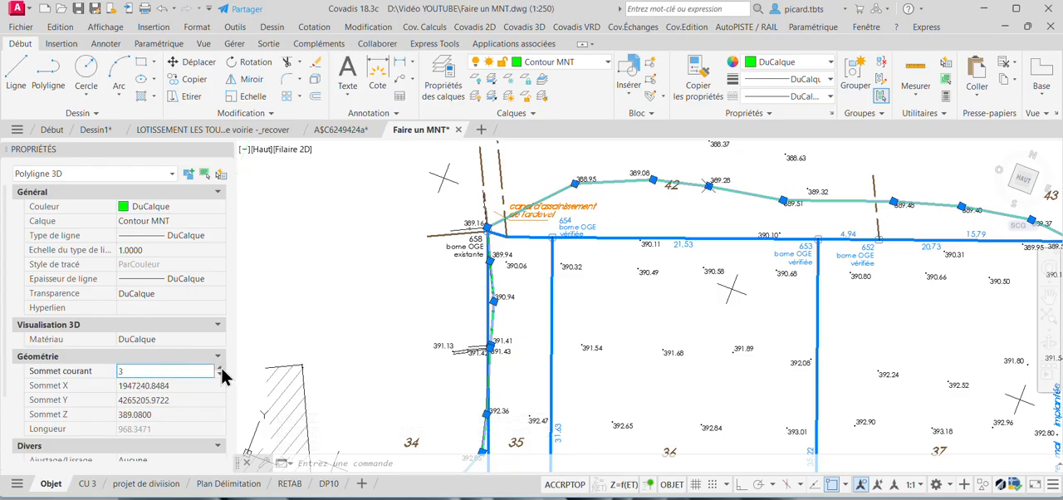
left_click(220, 367)
left_click(221, 368)
left_click(220, 367)
left_click(220, 367)
left_click(220, 369)
left_click(220, 369)
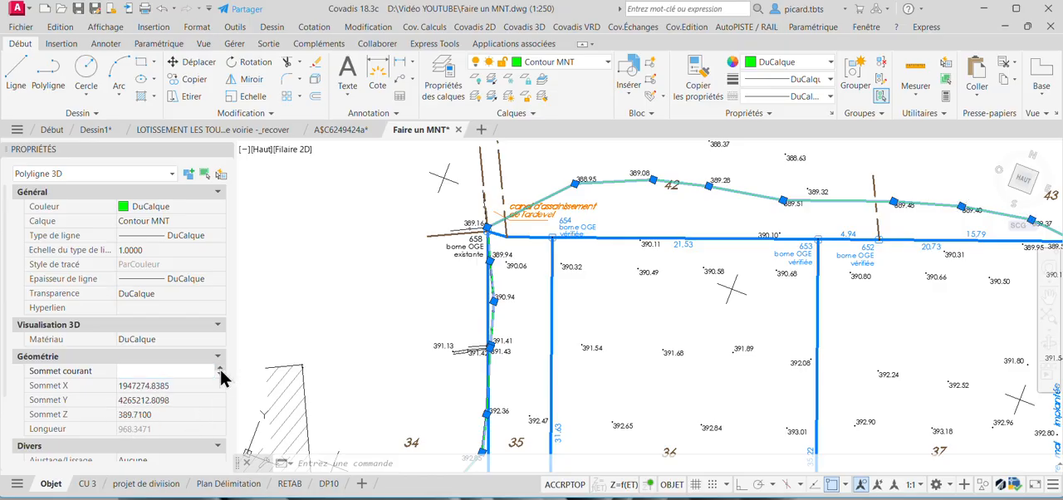
Continue through the outline's vertices up to vertex 18, checking the Z value of each against the drawing.
left_click(220, 369)
left_click(221, 368)
left_click(220, 368)
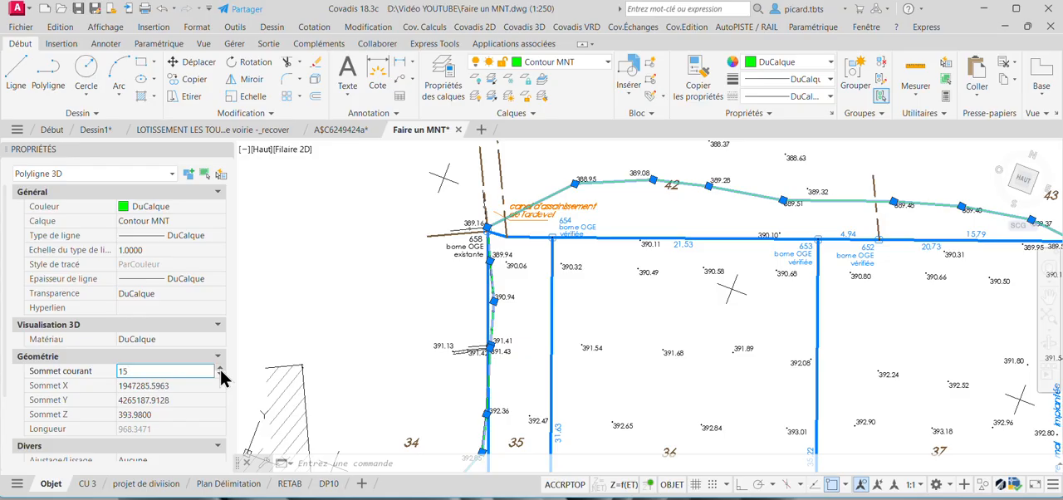
left_click(220, 369)
left_click(220, 369)
scroll(662, 242, "down", 4)
middle_click_drag(847, 369, 708, 289)
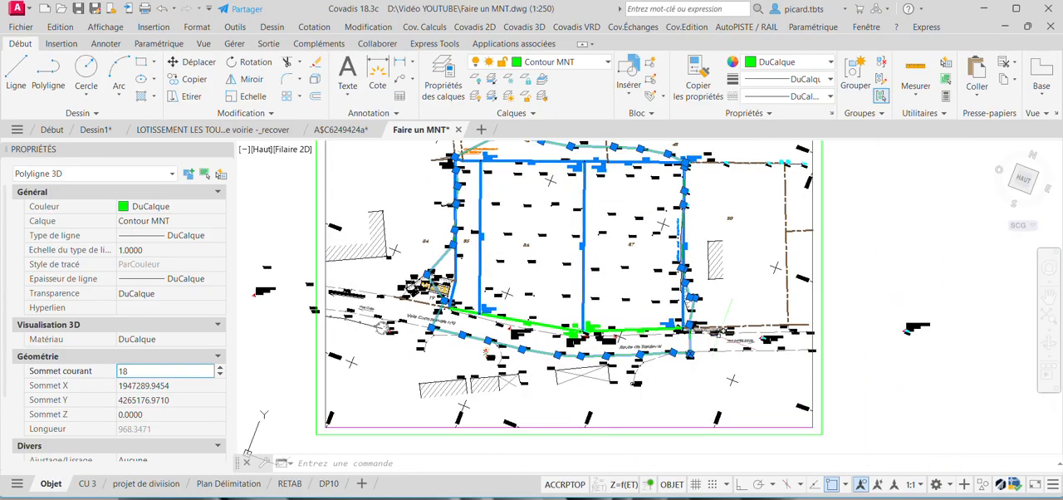
left_click(220, 376)
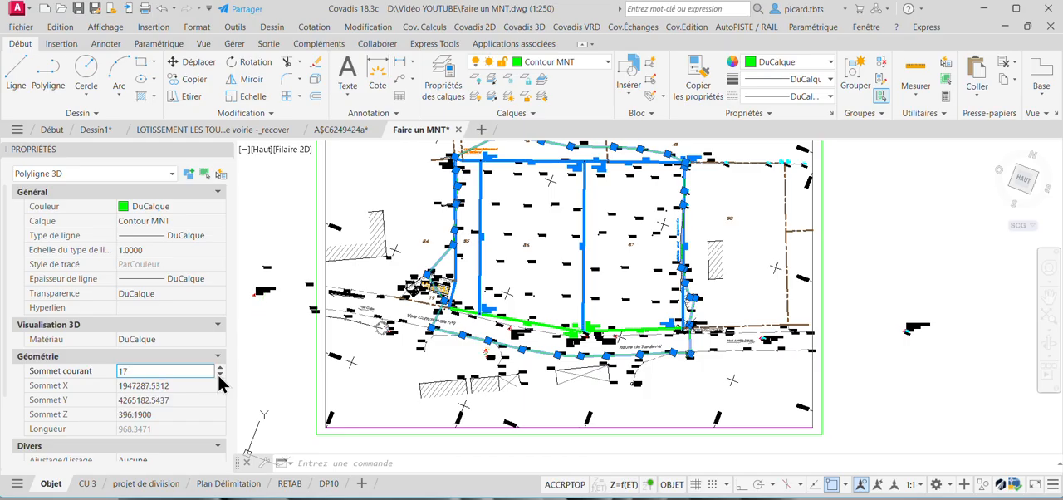
left_click(220, 367)
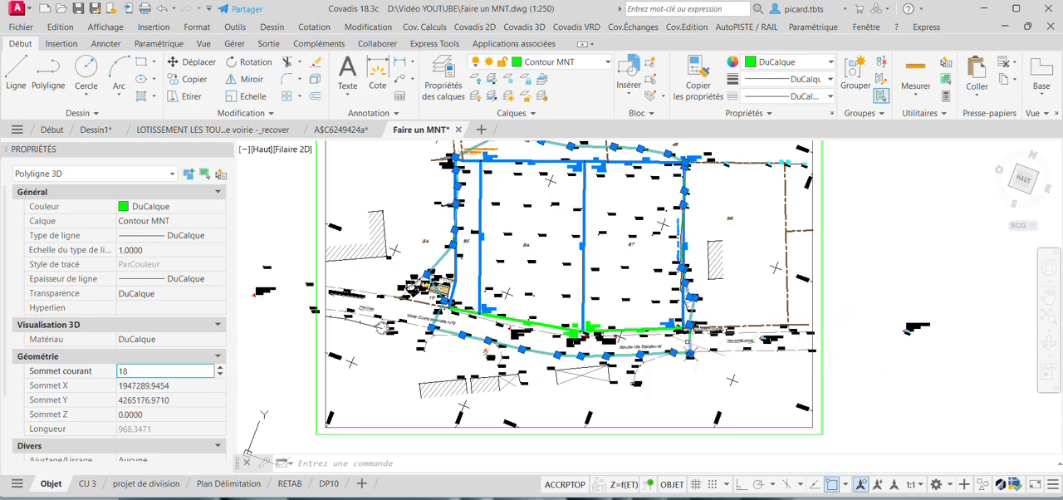
Stretch vertex 18 of the outline onto the circled survey point beside the 396.12 label on Route de Tardevel.
scroll(683, 350, "up", 8)
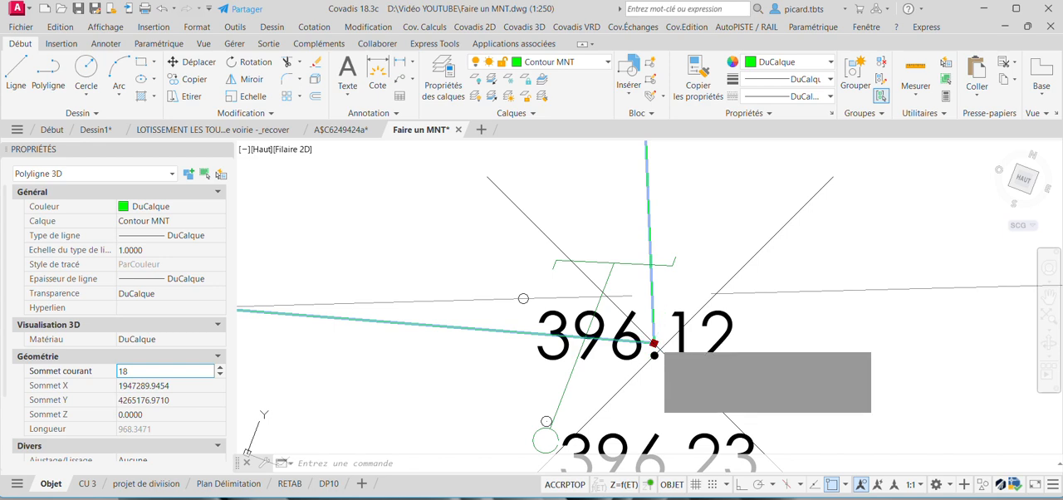
left_click(653, 343)
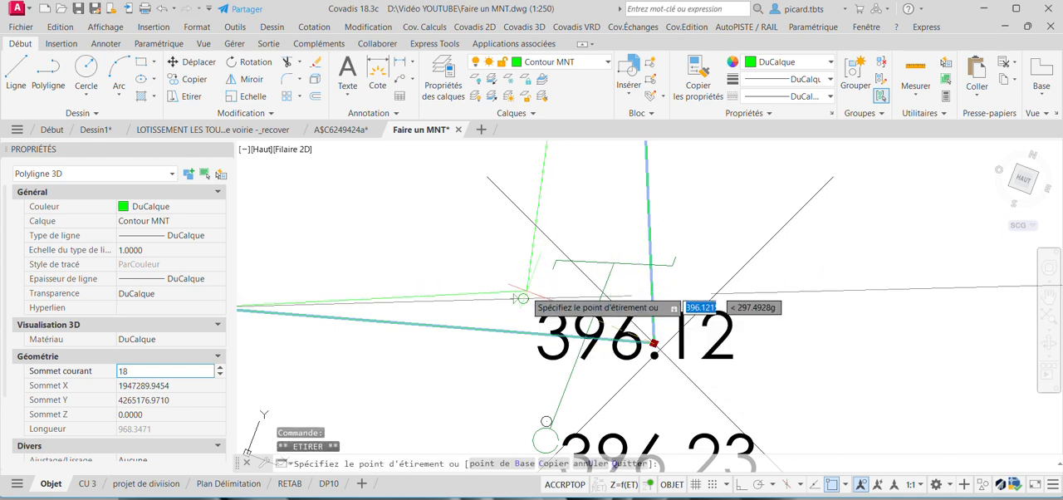
scroll(518, 288, "up", 4)
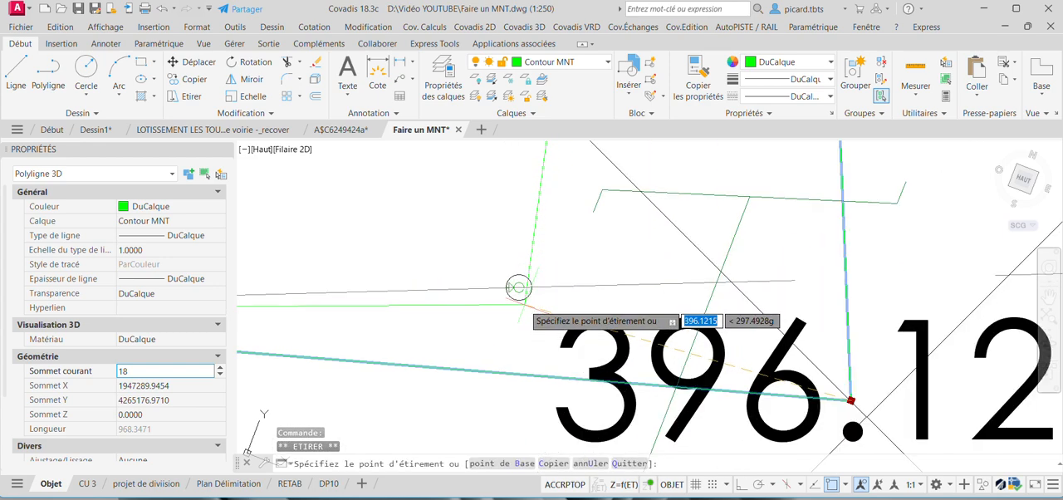
left_click(518, 287)
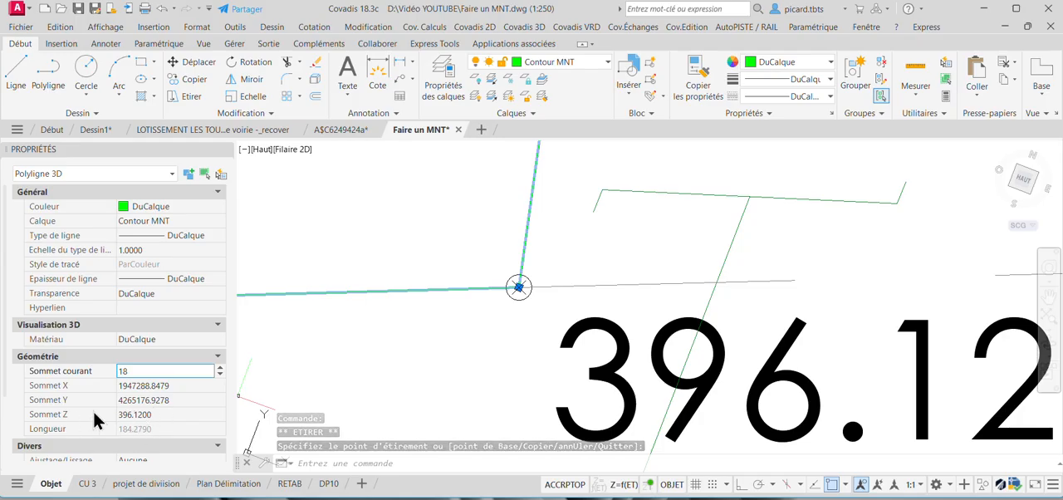
Check the Z values of the outline's remaining vertices after vertex 18 and deselect the polyline.
left_click(221, 369)
left_click(221, 369)
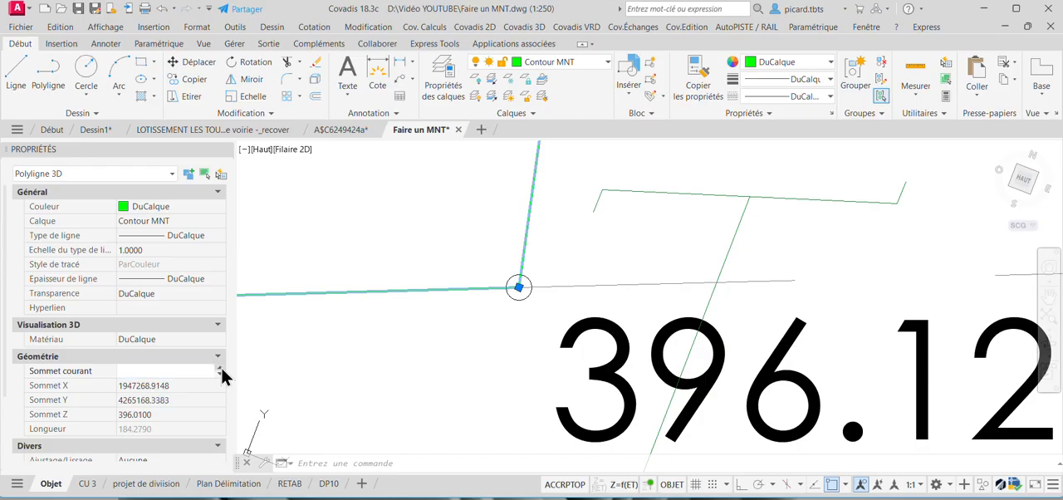
left_click(221, 369)
left_click(221, 369)
left_click(221, 369)
left_click(221, 368)
left_click(221, 368)
left_click(221, 368)
left_click(221, 369)
left_click(221, 368)
left_click(221, 369)
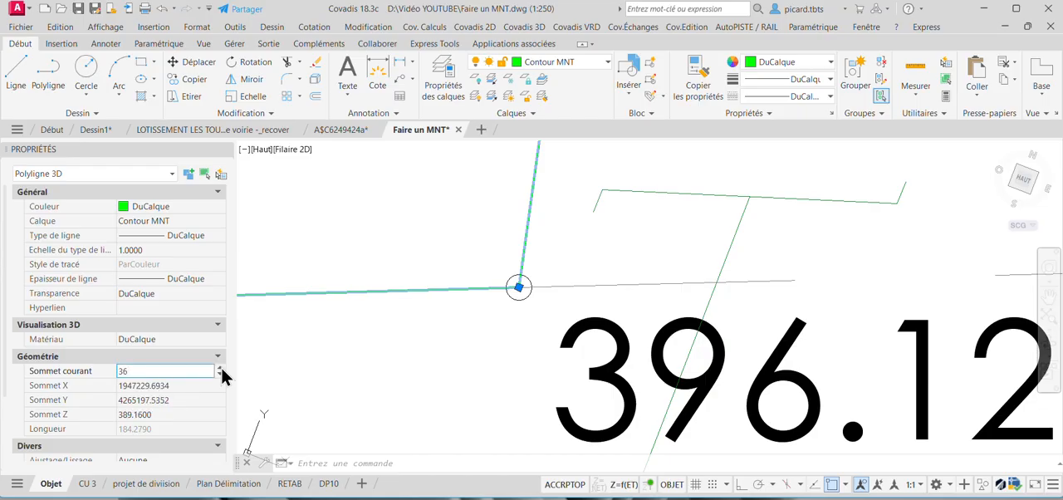
left_click(221, 369)
scroll(733, 374, "down", 5)
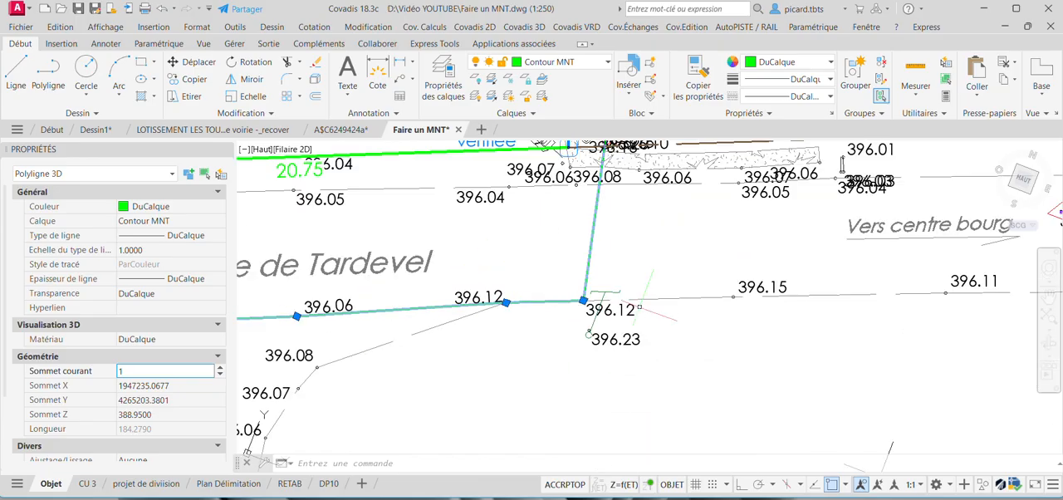
scroll(734, 375, "down", 4)
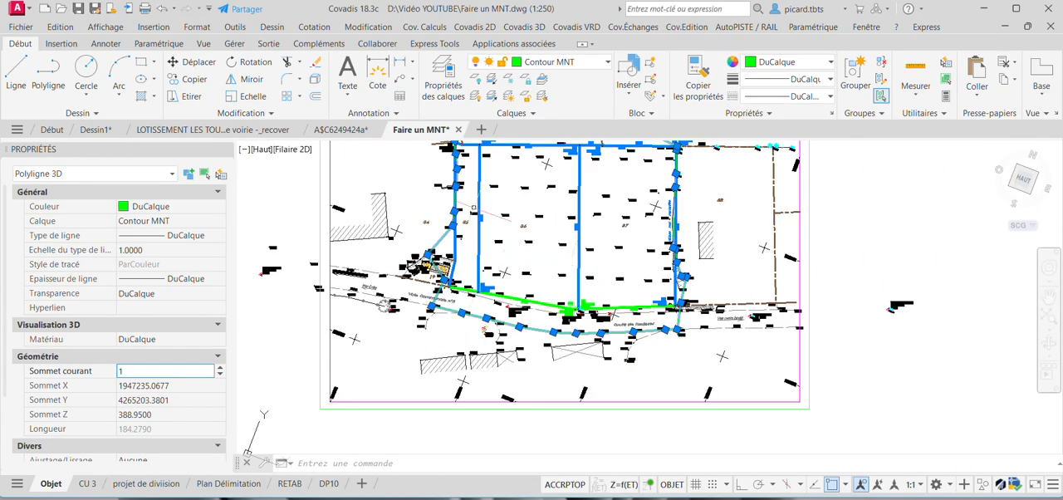
middle_click_drag(474, 208, 451, 329)
middle_click_drag(571, 282, 571, 251)
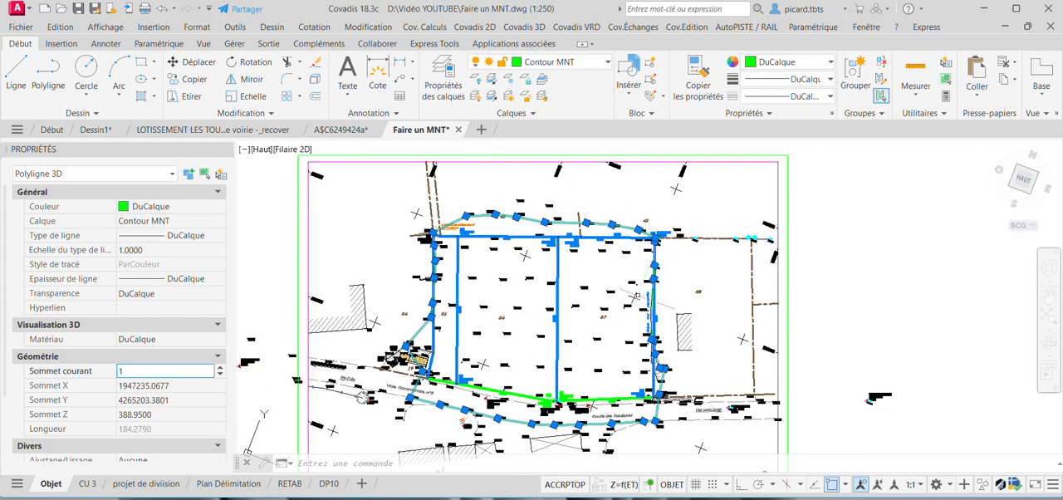
key("Escape")
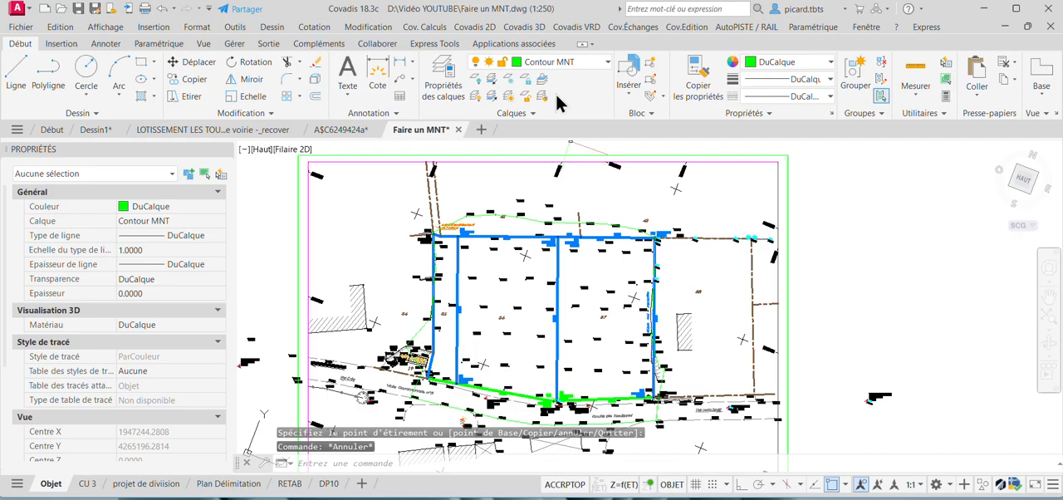
Start the MNT object creation assistant and use the current drawing (Dessin courant) as the data source.
left_click(536, 30)
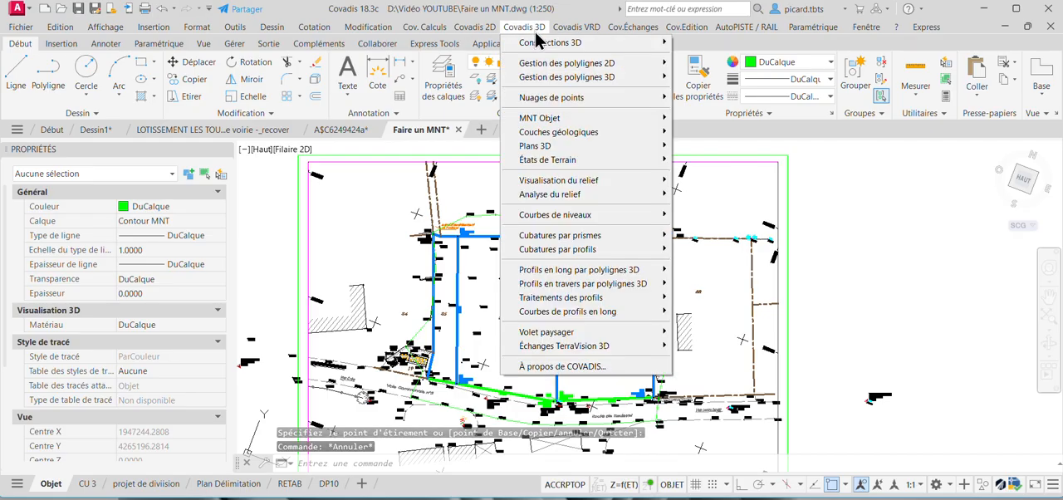
mouse_move(561, 118)
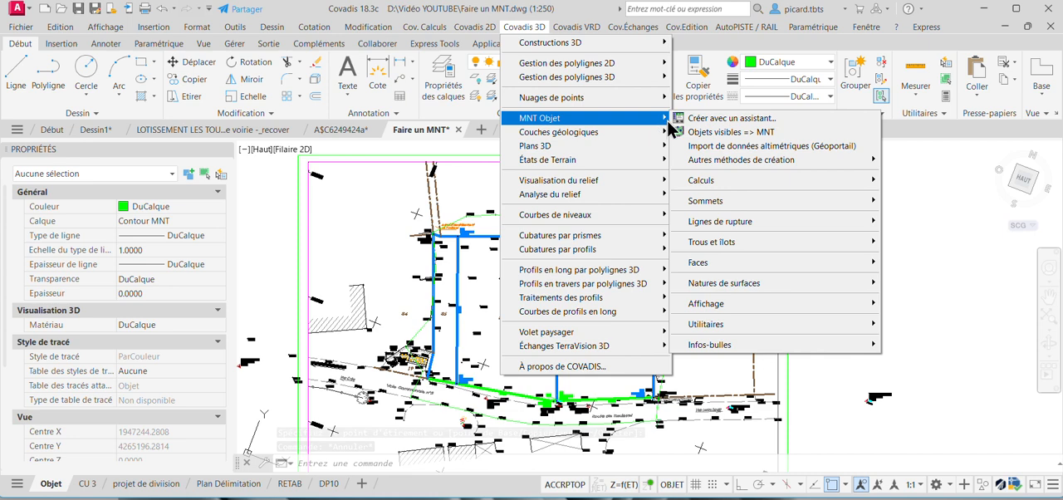
left_click(703, 118)
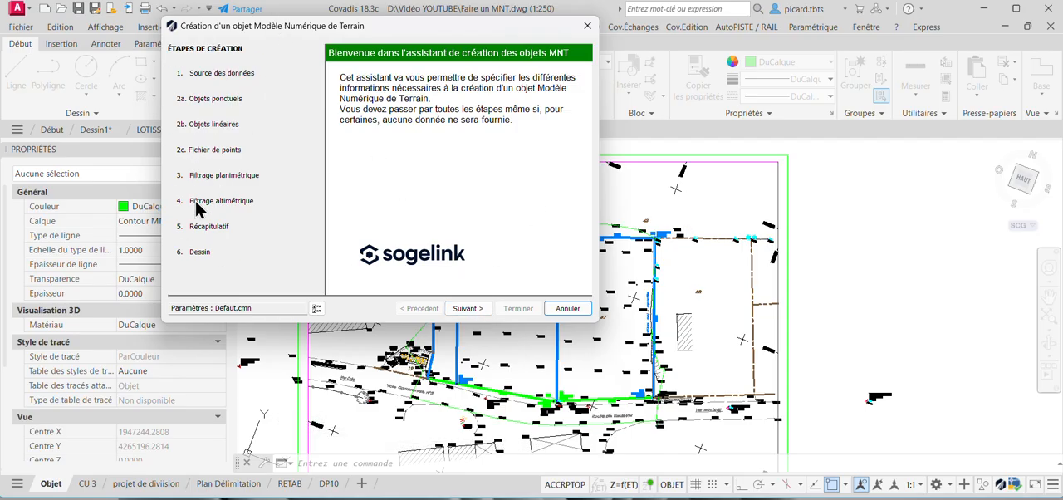
left_click(468, 309)
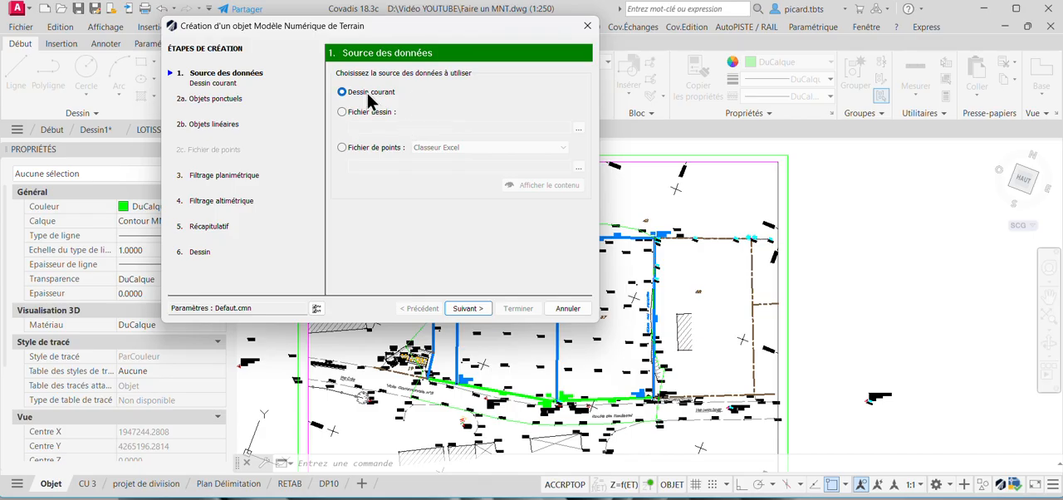
left_click(477, 313)
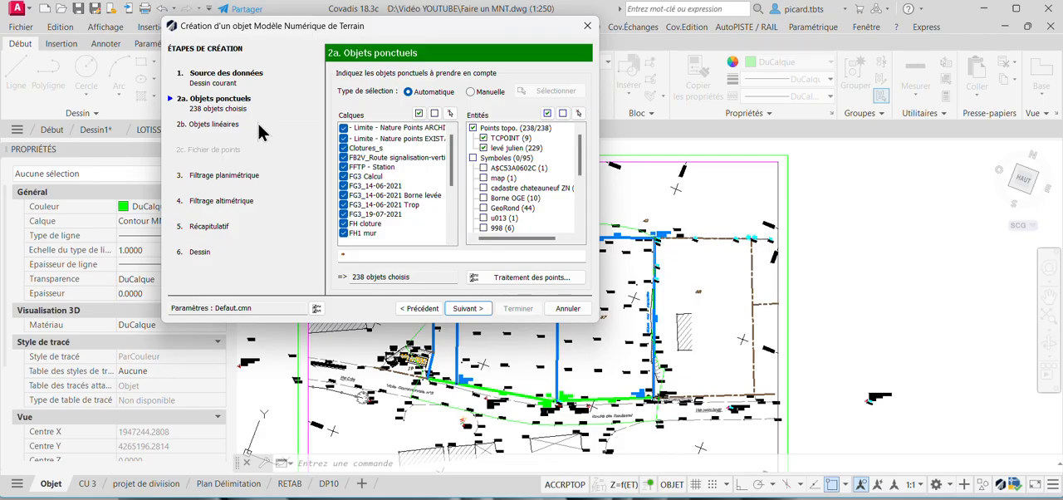
Deselect all point-object layers and pick survey points 390.49 and 391.80 as samples for retrieving the layers.
left_click(435, 114)
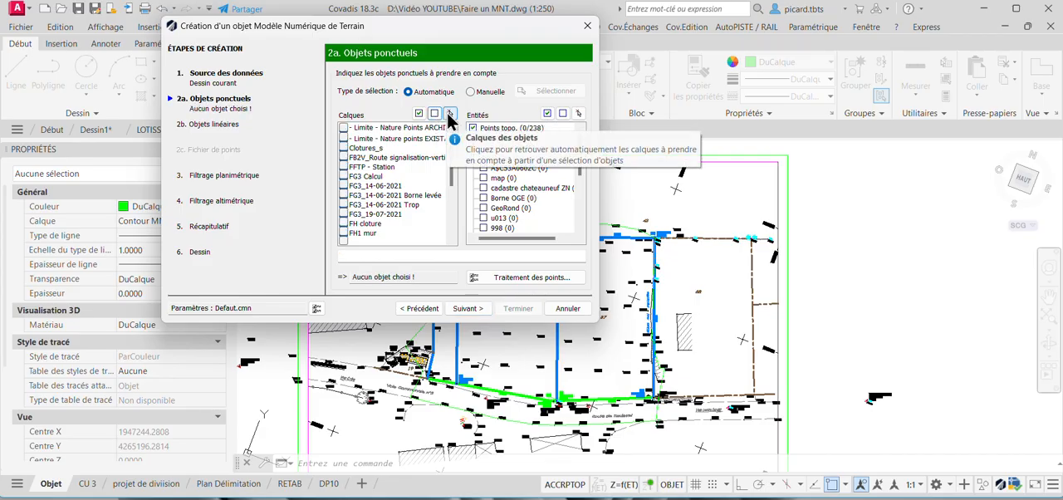
left_click(449, 119)
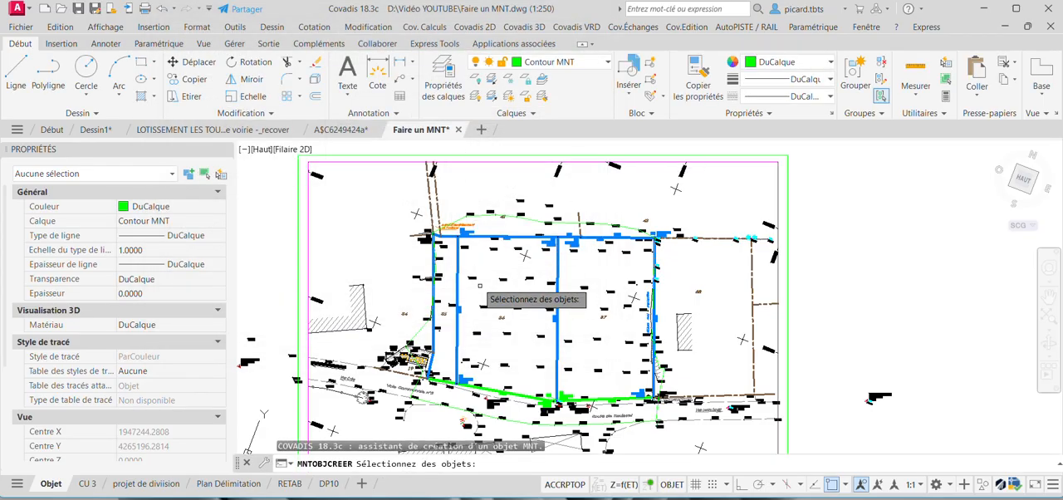
scroll(502, 257, "up", 4)
left_click(522, 216)
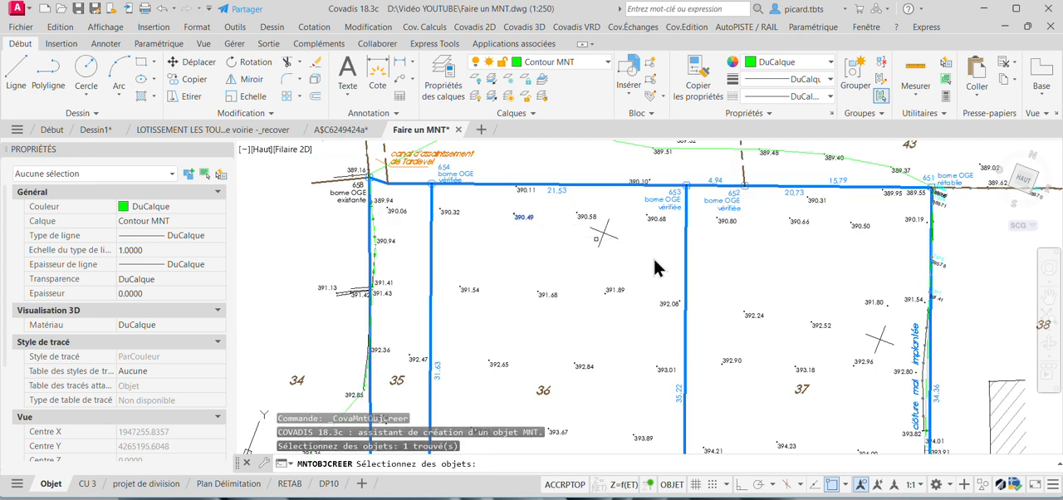
middle_click_drag(843, 334, 740, 294)
left_click(774, 262)
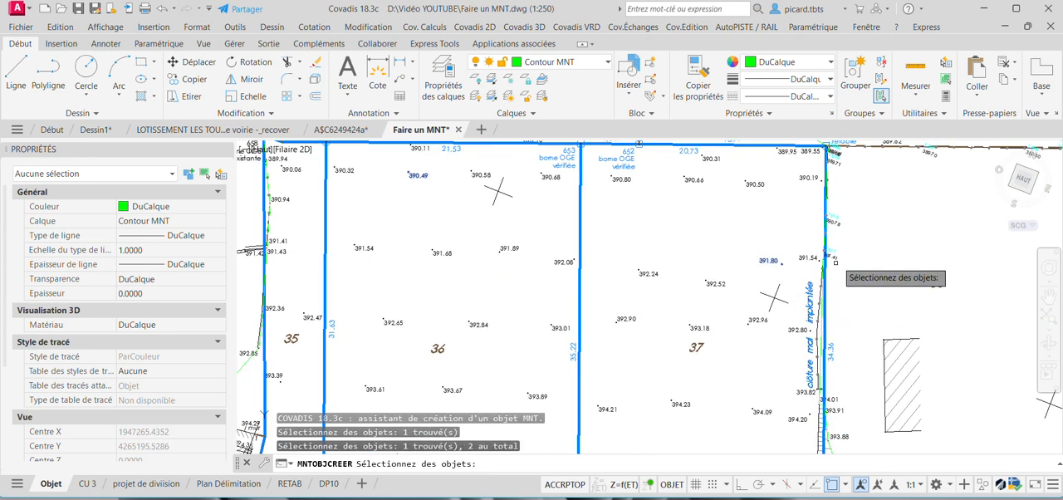
Add a point on the boundary between parcels 37 and 38 and points 395.01 and 395.91 to the layer samples.
scroll(839, 261, "up", 4)
left_click(829, 244)
scroll(822, 258, "down", 5)
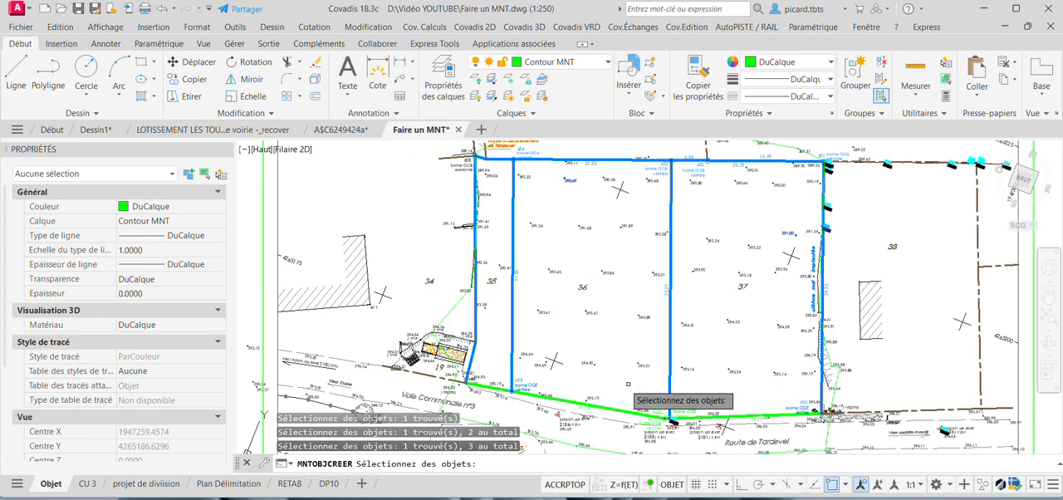
left_click(641, 366)
middle_click_drag(674, 402, 606, 263)
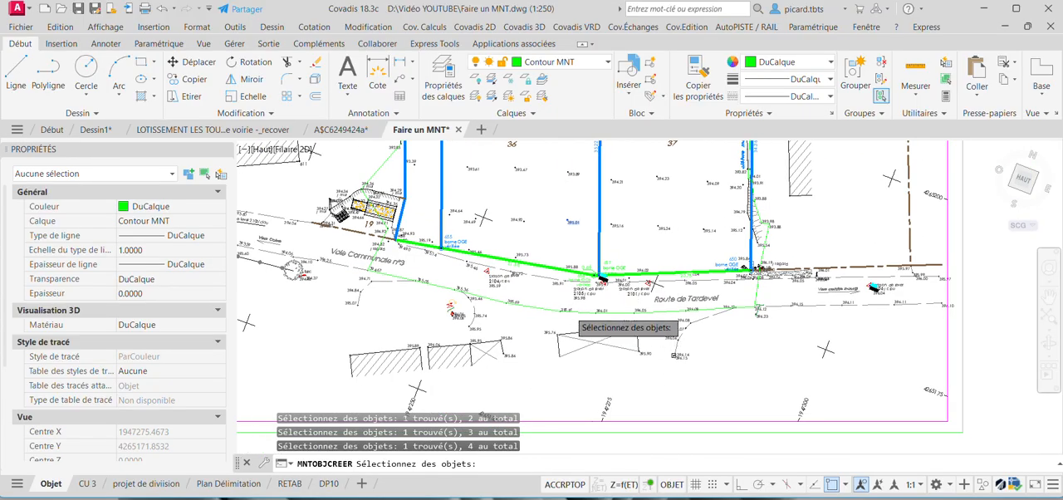
scroll(570, 313, "up", 4)
left_click(569, 309)
middle_click_drag(501, 272, 764, 312)
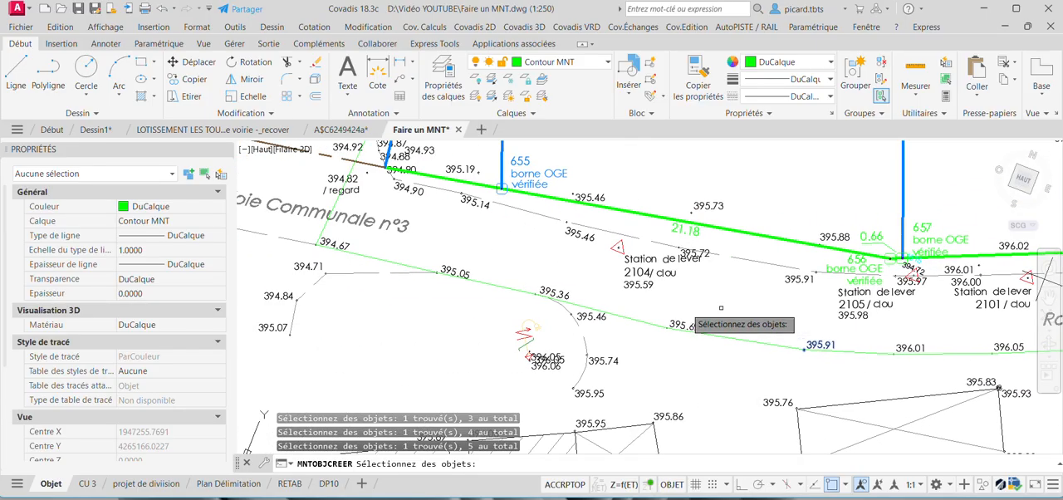
scroll(556, 269, "down", 2)
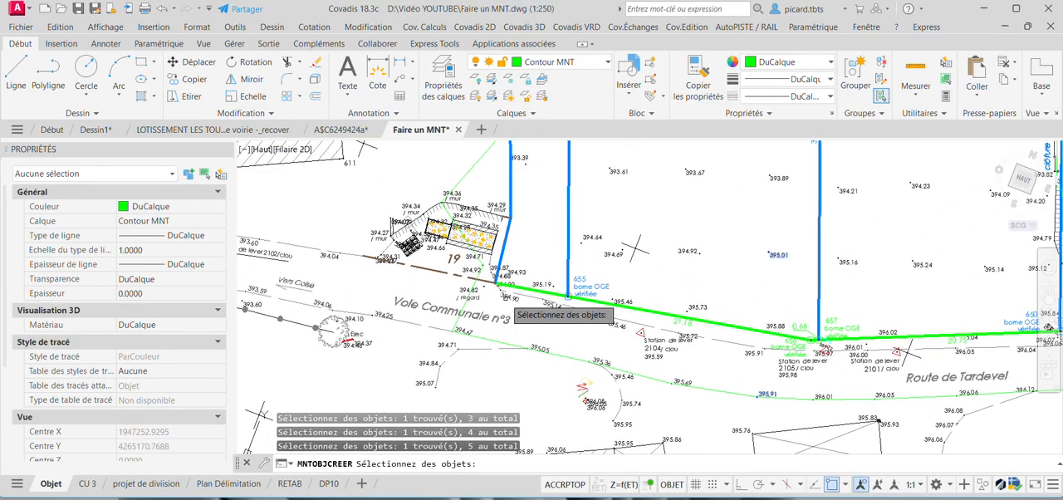
key("Return")
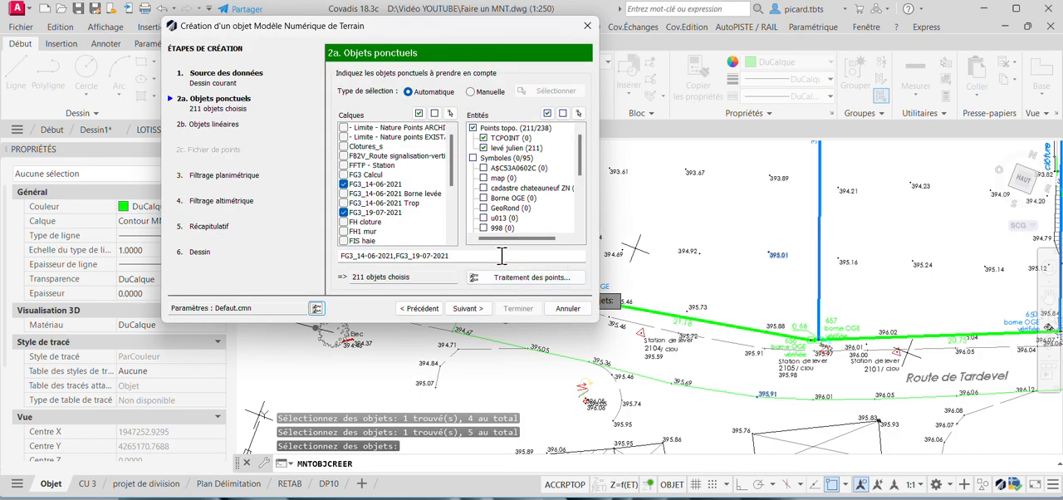
Include layers FG3_14-06-2021 Borne levée and FG3_14-06-2021 Trop, and review the double-point and calculation settings without changing them.
left_click(345, 193)
left_click(344, 203)
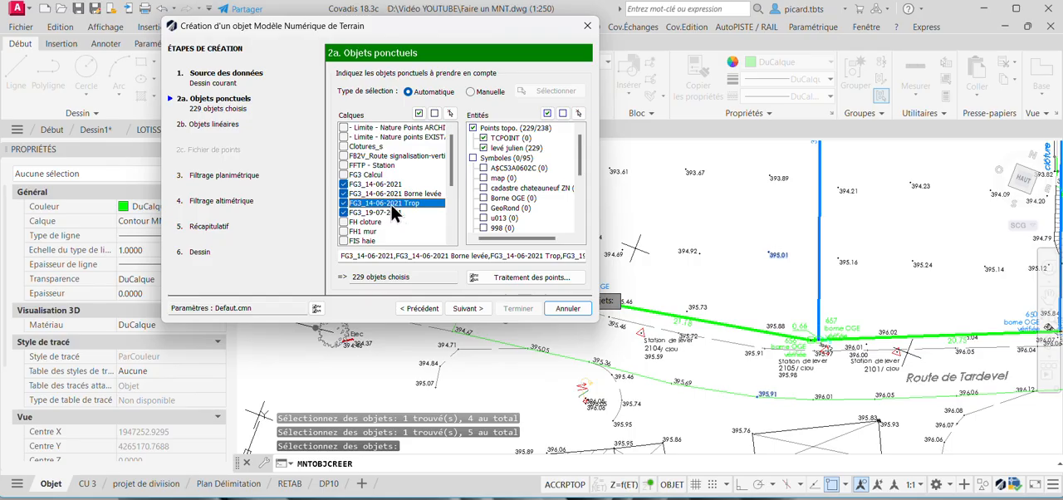
left_click(508, 277)
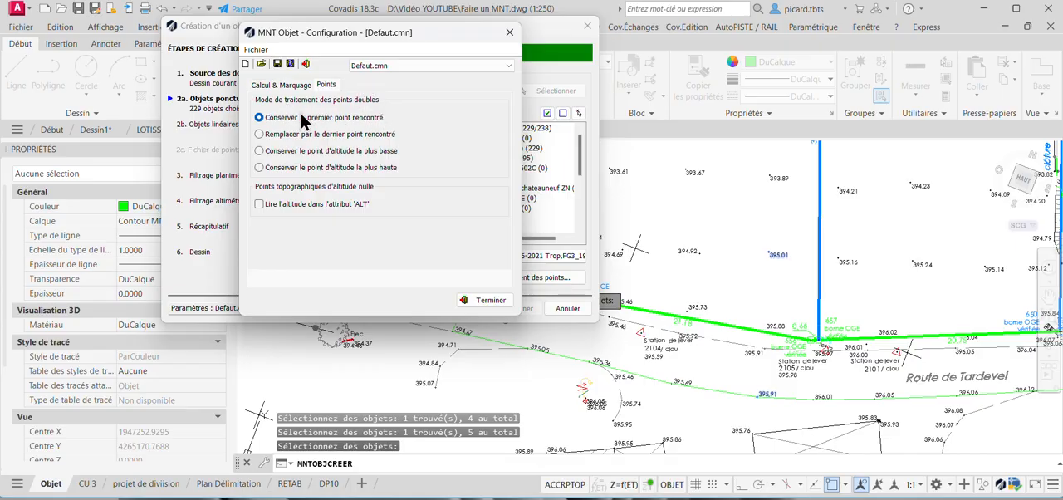
mouse_move(280, 128)
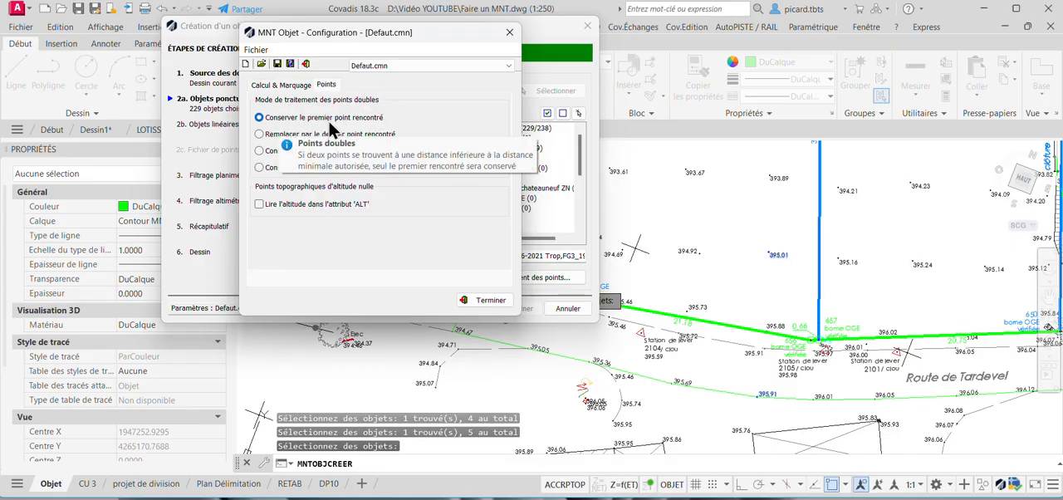
left_click(294, 86)
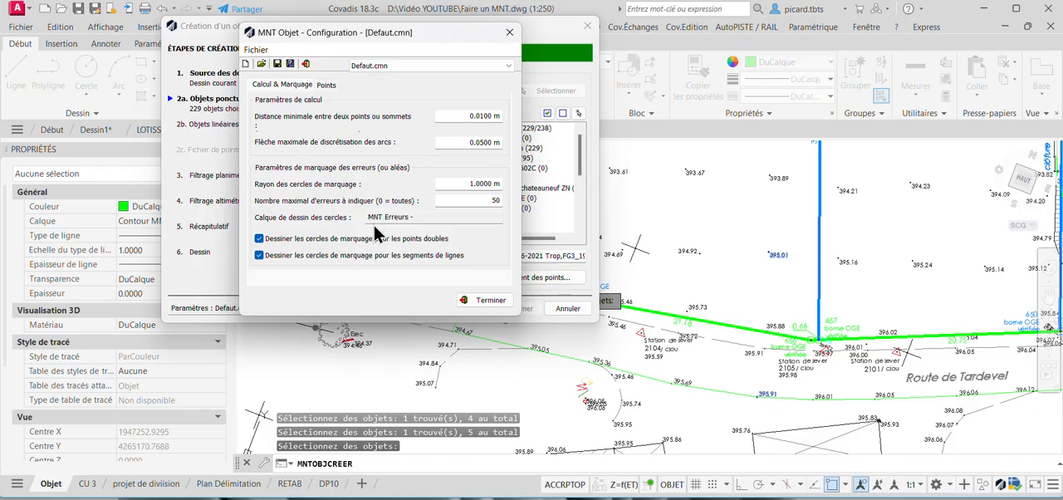
left_click(488, 301)
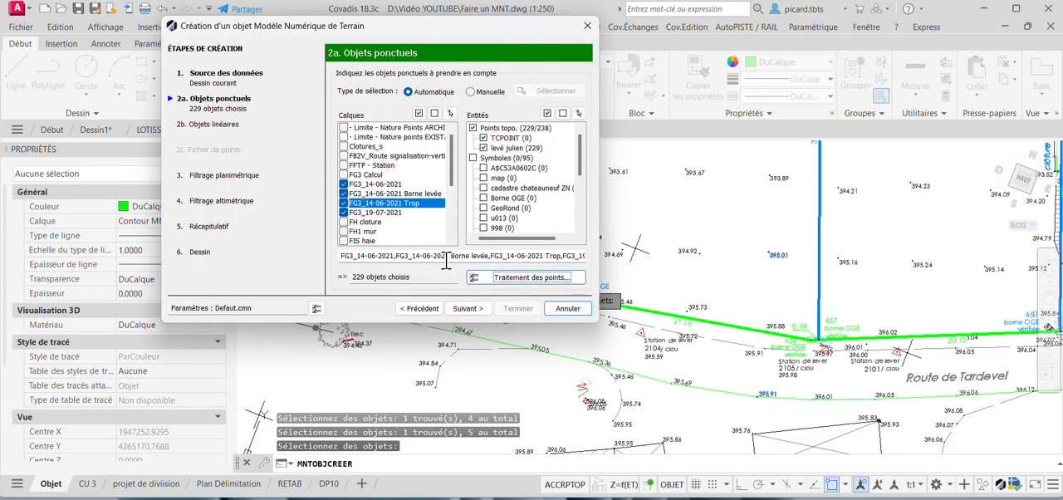
Continue to the linear objects, deselect all layers, and pick the wall near parcel 19 and the dashed road edge as layer samples.
left_click(467, 308)
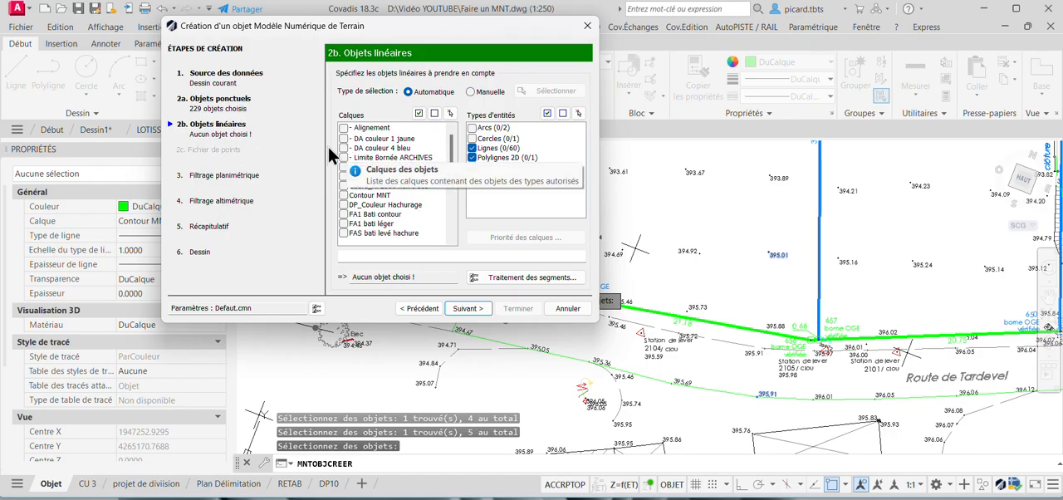
left_click(435, 113)
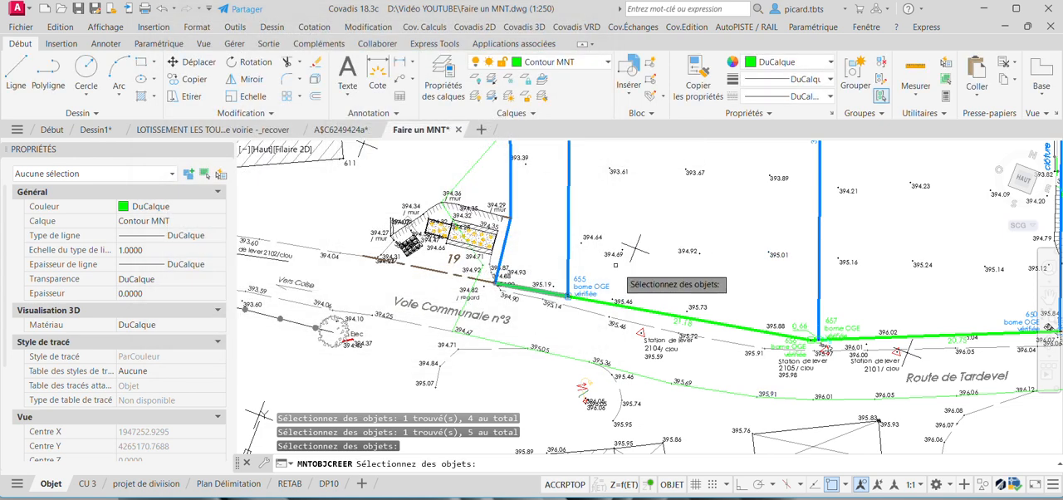
middle_click_drag(597, 255, 599, 301)
scroll(475, 263, "up", 4)
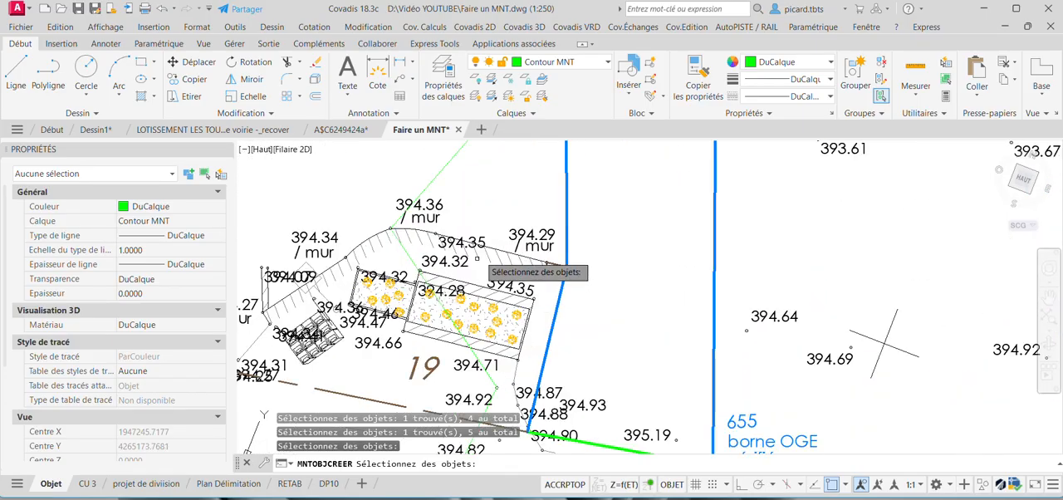
left_click(491, 248)
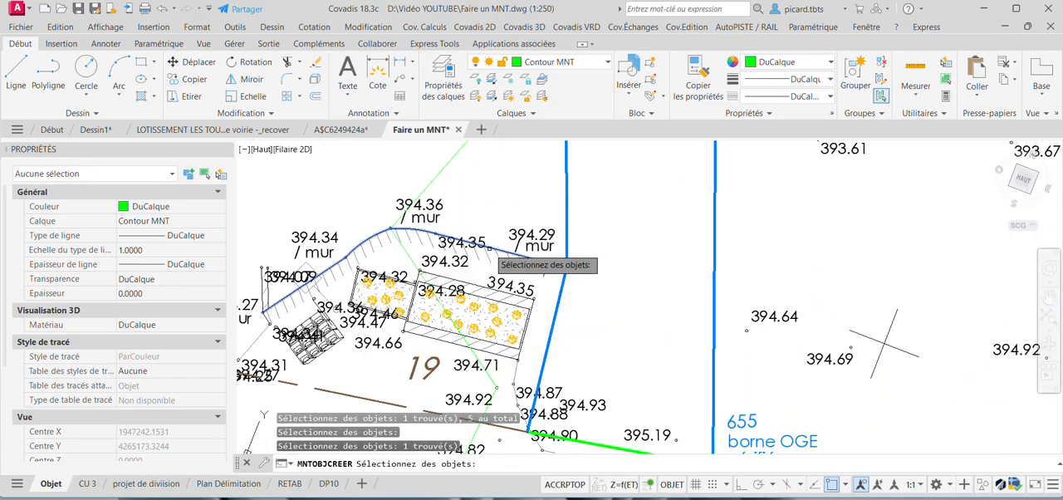
scroll(497, 256, "down", 2)
middle_click_drag(517, 312, 520, 261)
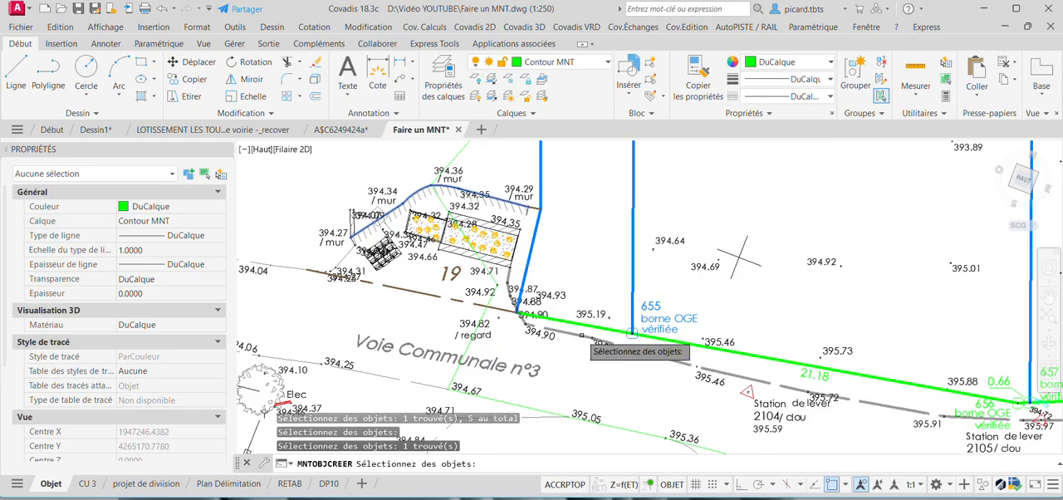
left_click(586, 342)
Add the top-of-slope line on the boundary between parcels 37 and 38 to the linear layer samples and validate the selection.
scroll(544, 236, "down", 4)
scroll(532, 226, "down", 2)
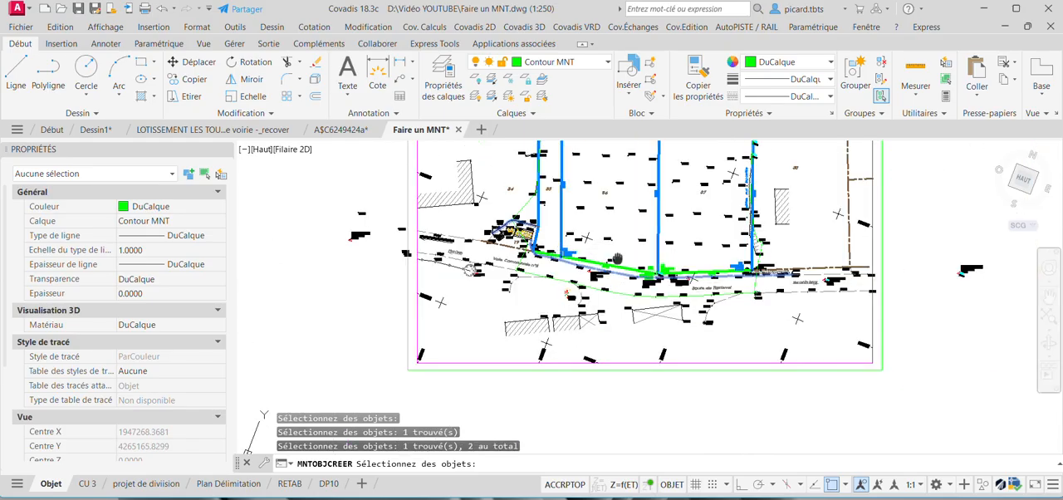
middle_click_drag(536, 228, 417, 237)
scroll(414, 235, "up", 4)
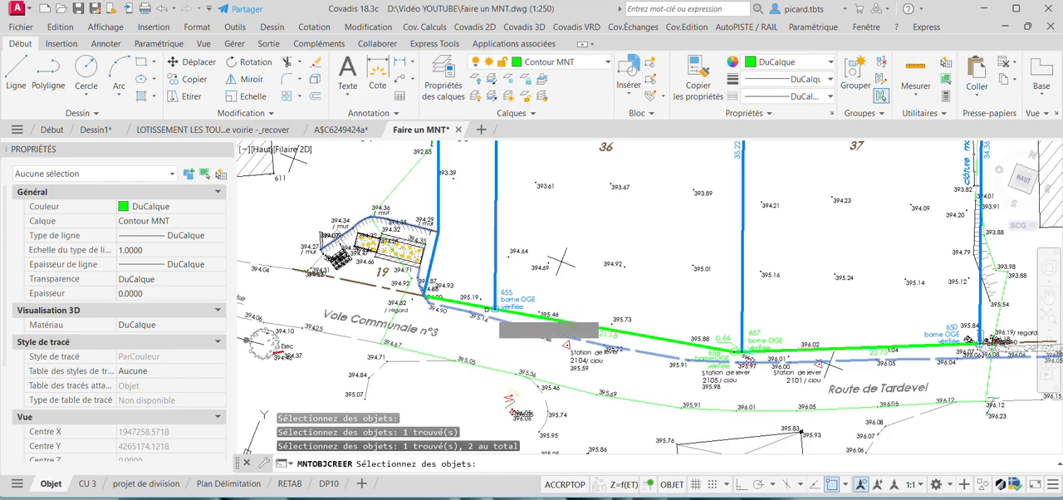
scroll(678, 371, "down", 4)
scroll(710, 357, "up", 4)
scroll(689, 341, "up", 2)
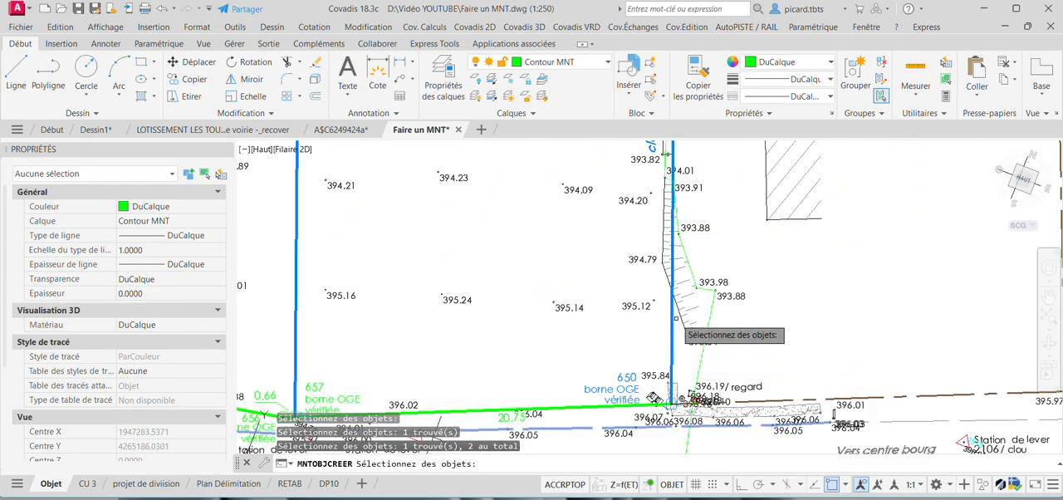
left_click(681, 314)
scroll(683, 314, "up", 1)
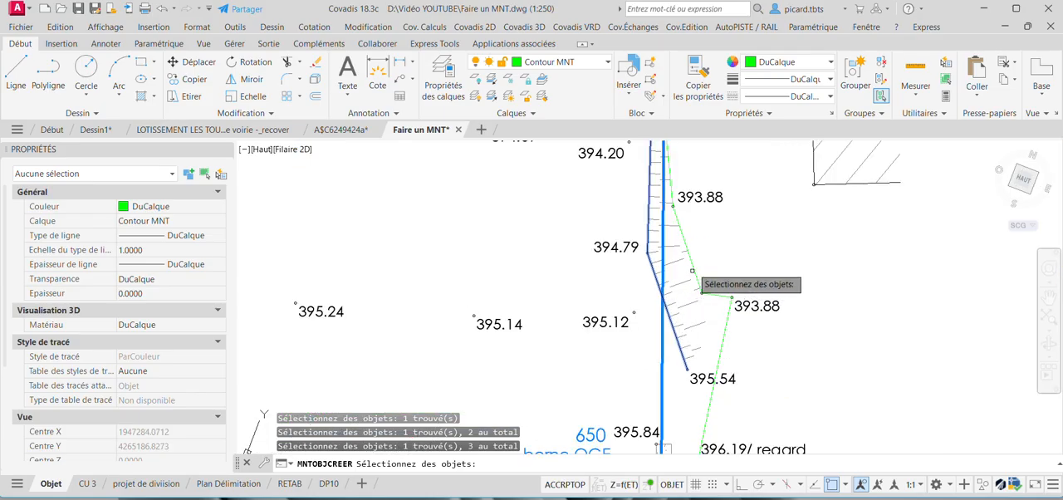
scroll(682, 314, "down", 1)
key("Return")
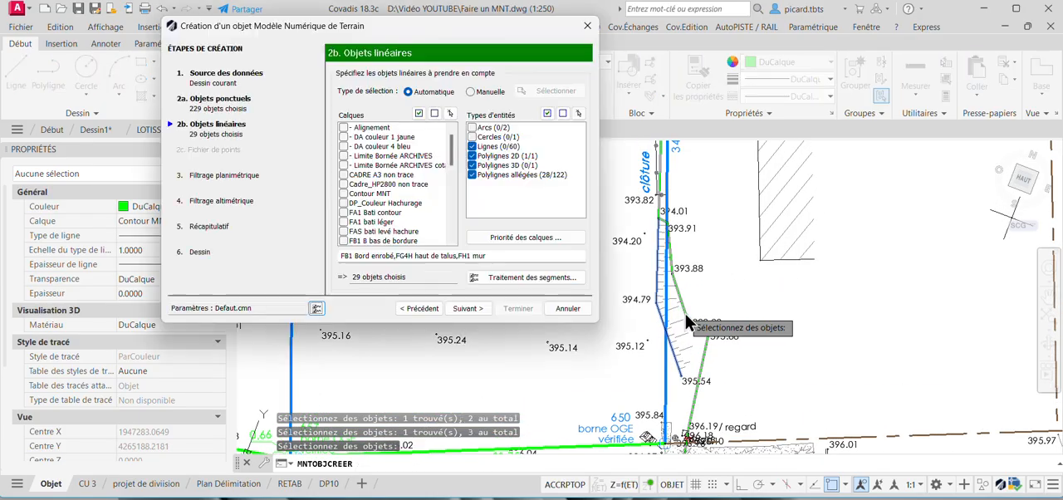
Include the layer FG4B bas de talus among the linear object layers.
left_click_drag(451, 140, 451, 151)
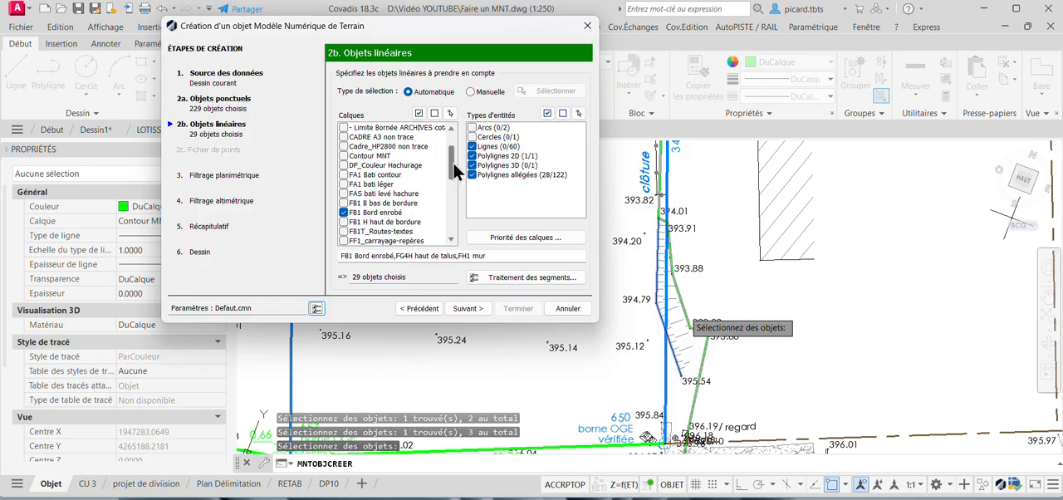
left_click_drag(453, 162, 453, 181)
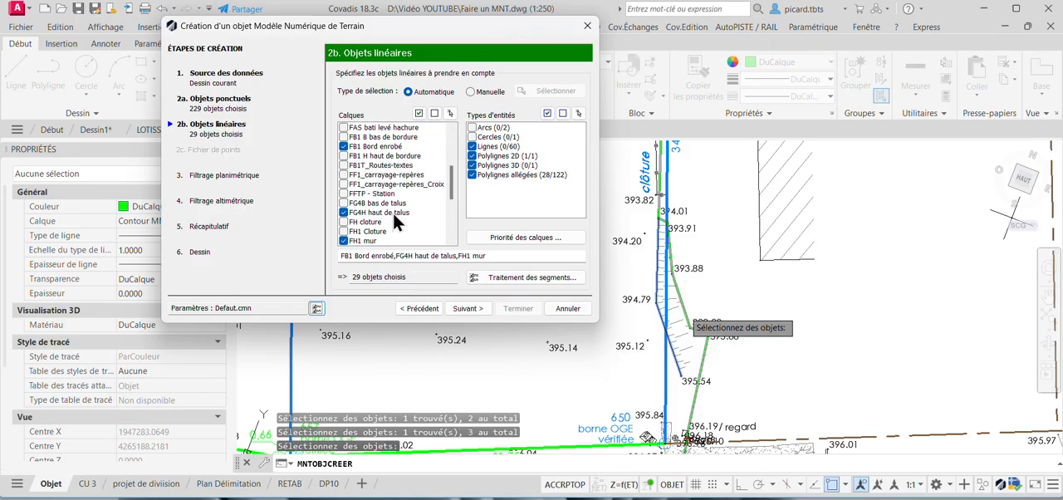
left_click(344, 203)
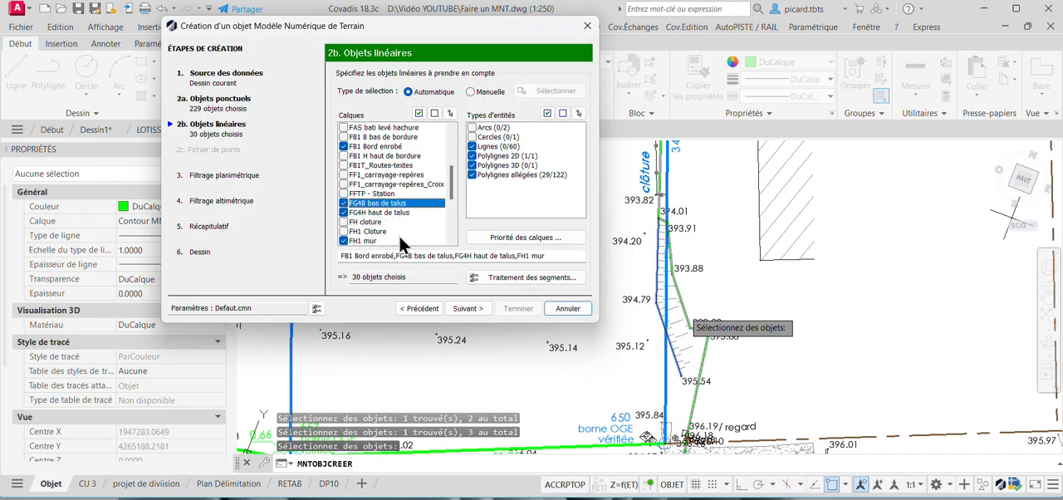
left_click_drag(452, 183, 452, 206)
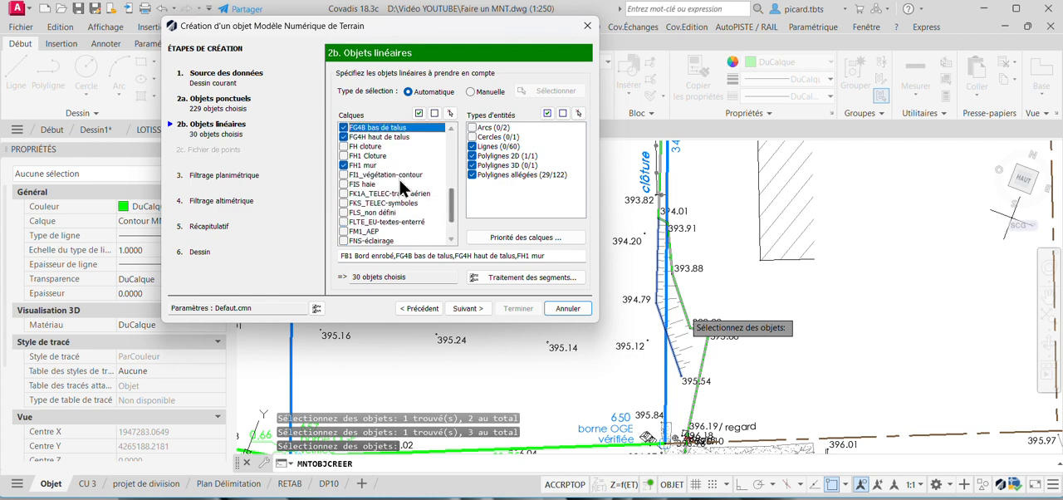
Review the break-line settings (Lignes de rupture) for segment processing without changing them, and continue to the planimetric filtering.
left_click(471, 307)
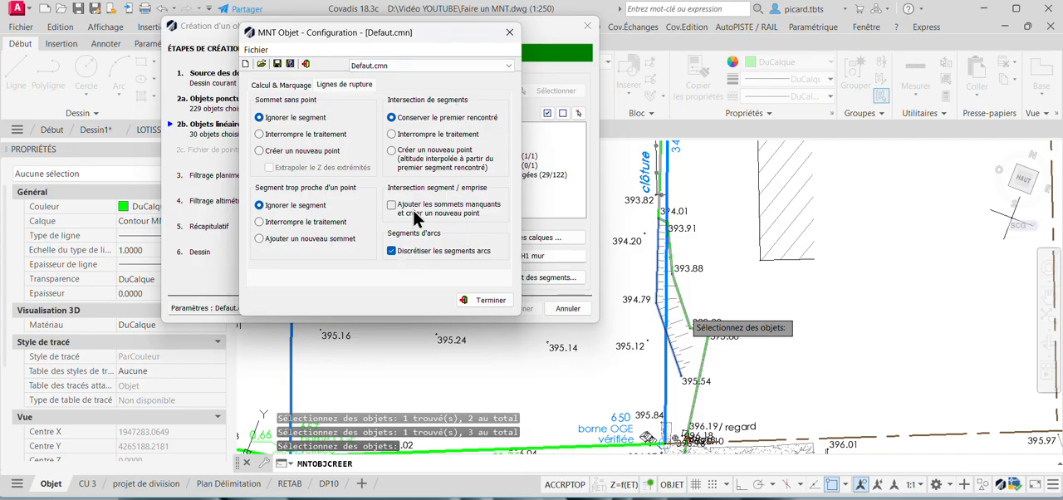
mouse_move(417, 218)
mouse_move(447, 258)
left_click(484, 300)
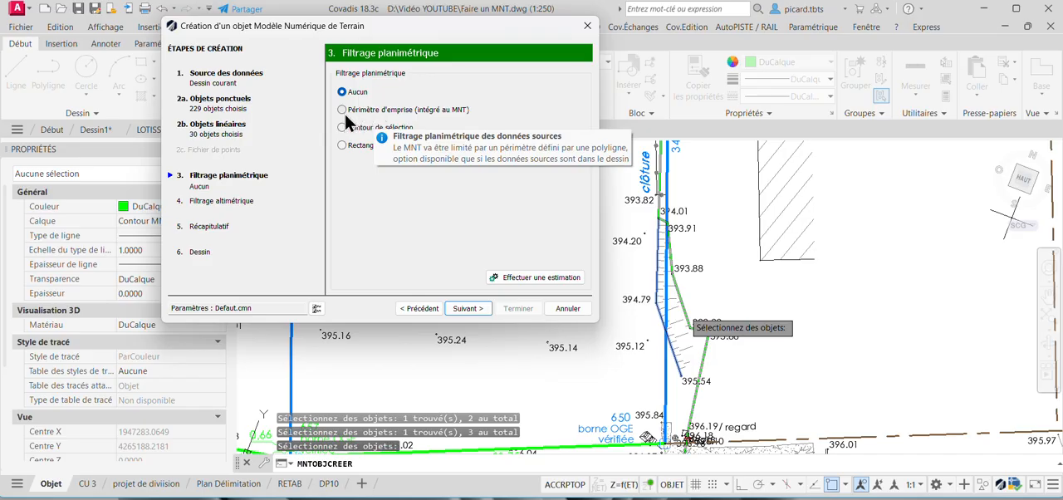
Set the planimetric filtering to Périmètre d'emprise and select the green closed 3D outline as the perimeter.
left_click(344, 111)
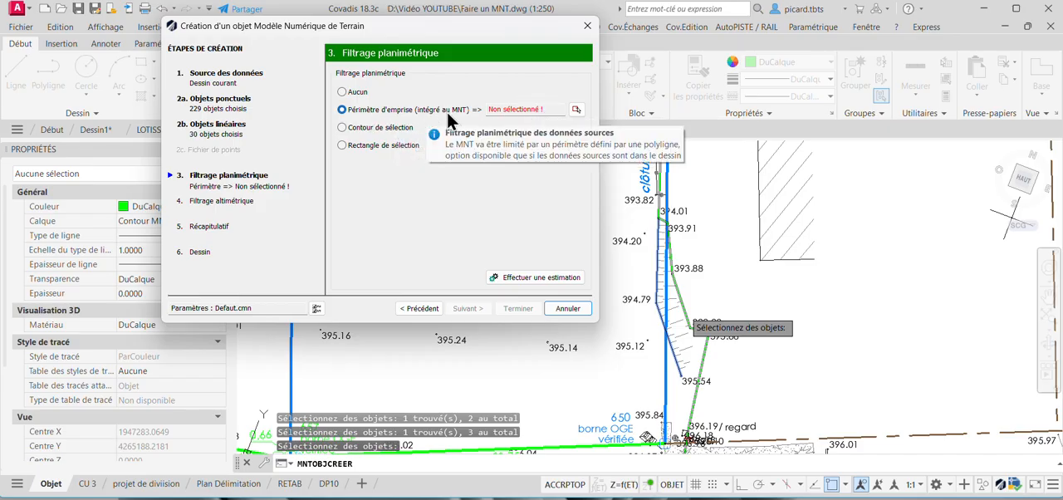
left_click(576, 112)
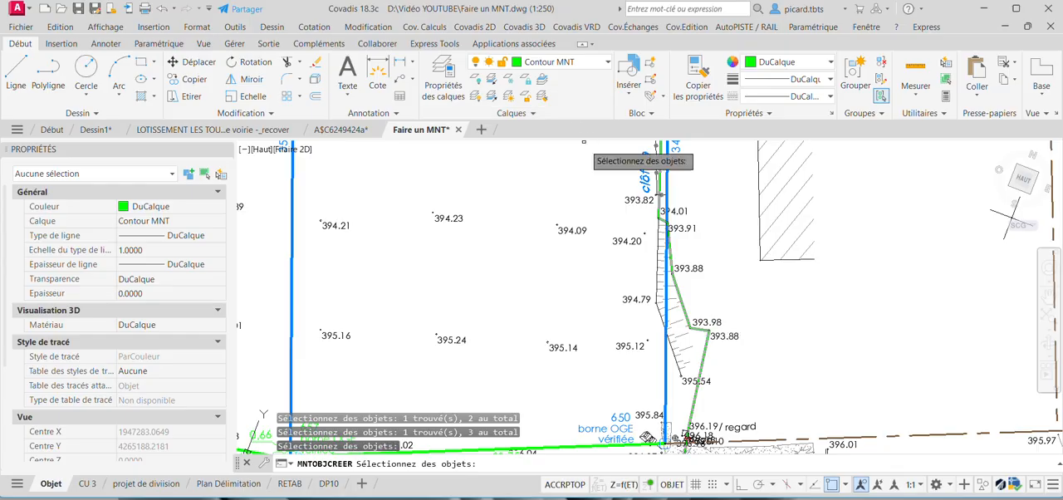
scroll(677, 249, "down", 2)
scroll(656, 359, "down", 2)
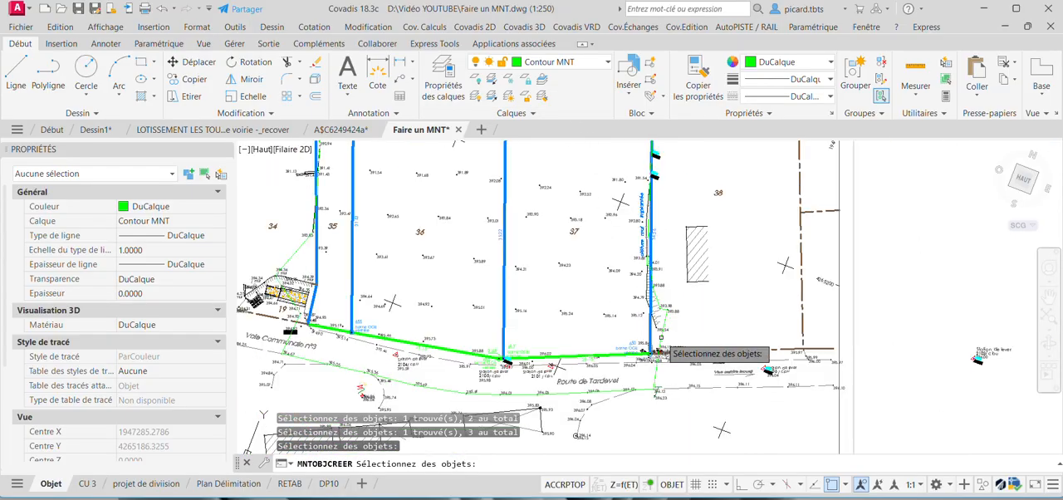
key("Return")
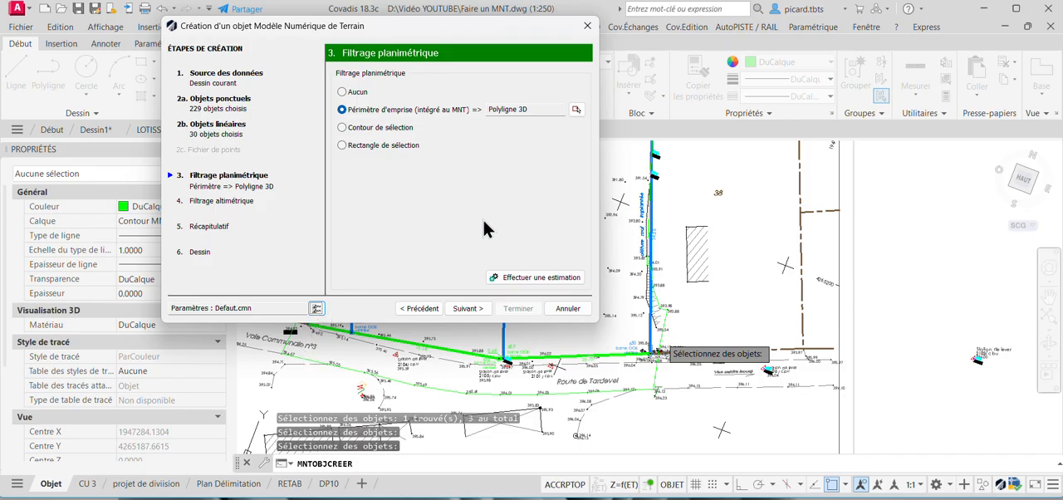
Run the estimation of filtered points and segments, and quit the MNT creation assistant.
left_click(528, 277)
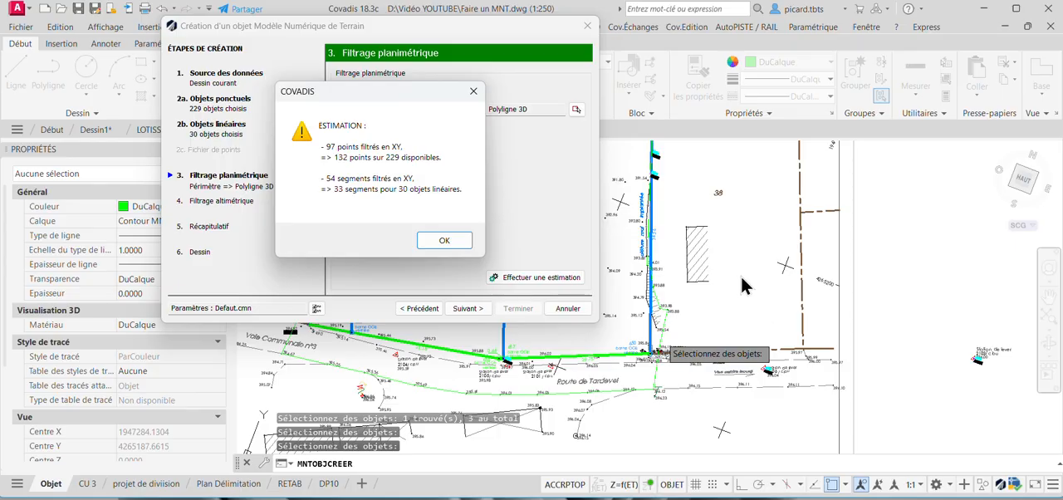
left_click(444, 240)
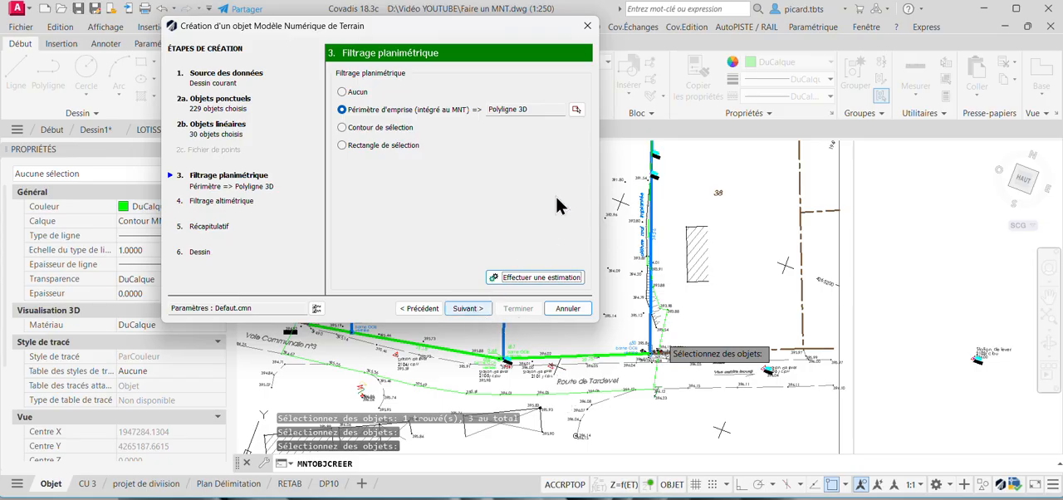
left_click(587, 28)
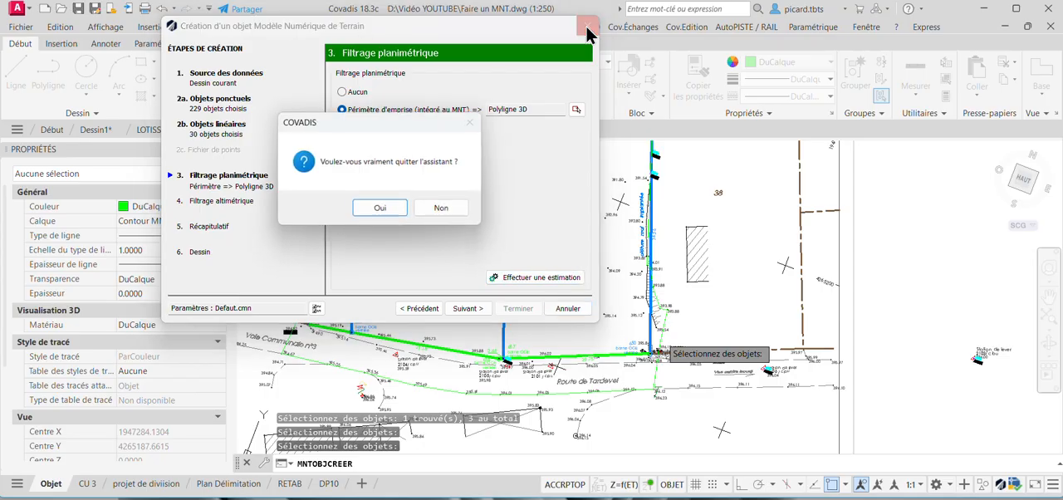
left_click(379, 208)
Select the green 3D outline polyline and set its Fermé property to Non.
scroll(145, 379, "down", 5)
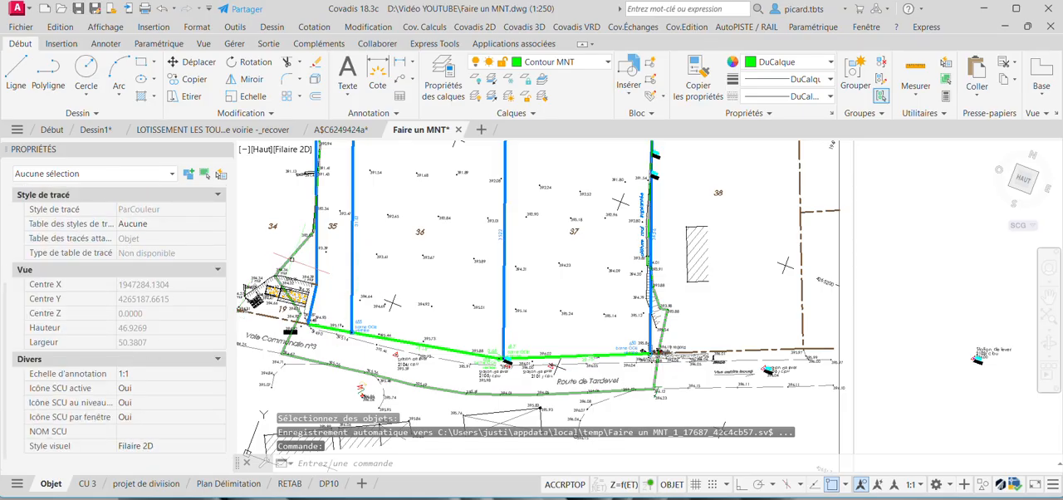
left_click(285, 264)
scroll(133, 370, "down", 3)
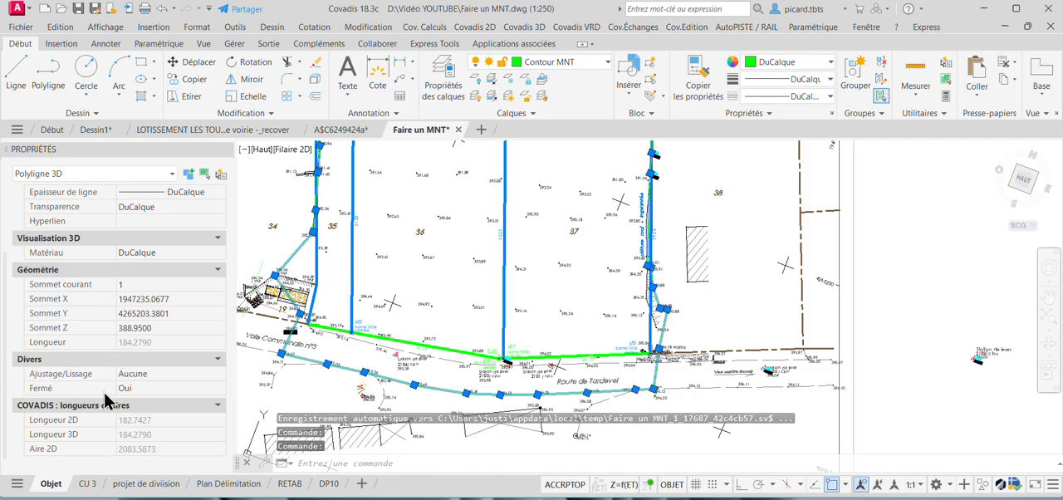
left_click(134, 386)
left_click(134, 387)
left_click(136, 412)
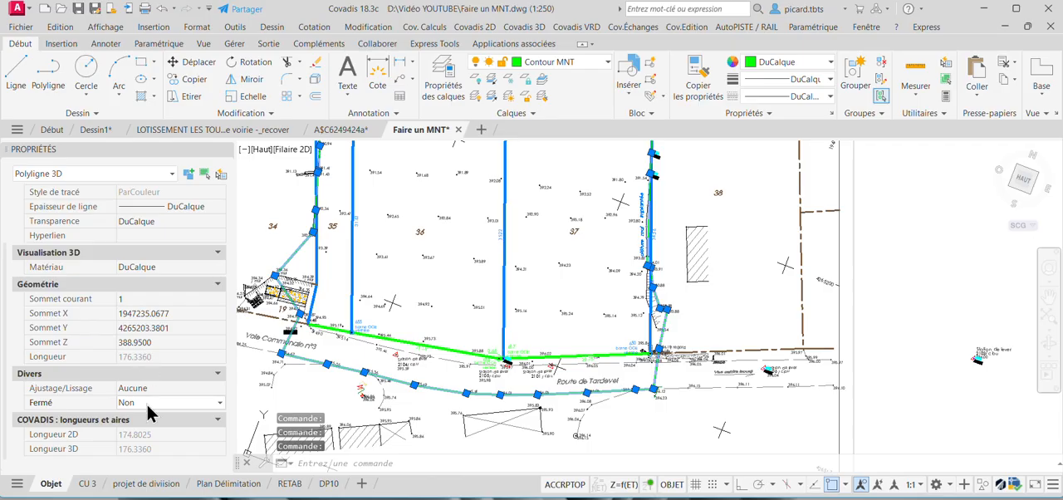
Set the outline polyline's Fermé property to Oui and deselect it.
left_click(146, 402)
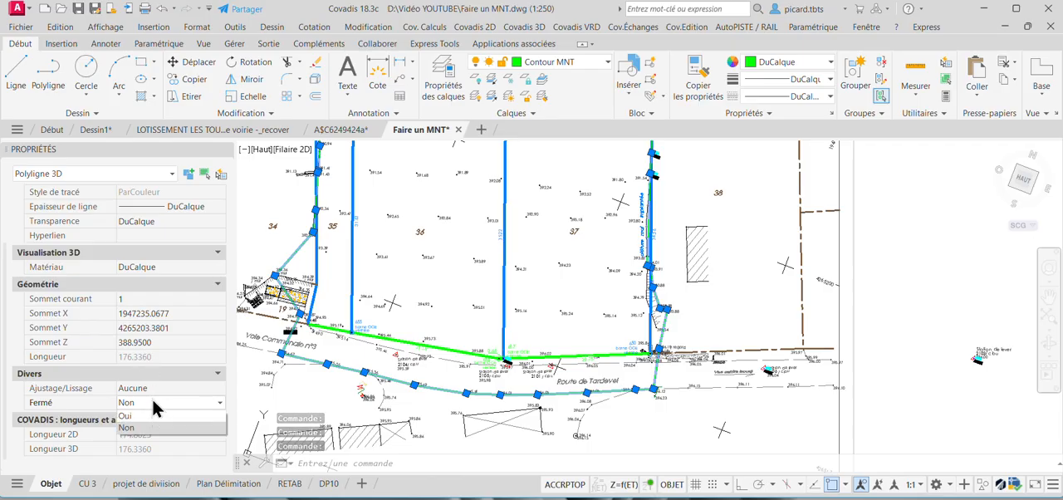
left_click(201, 402)
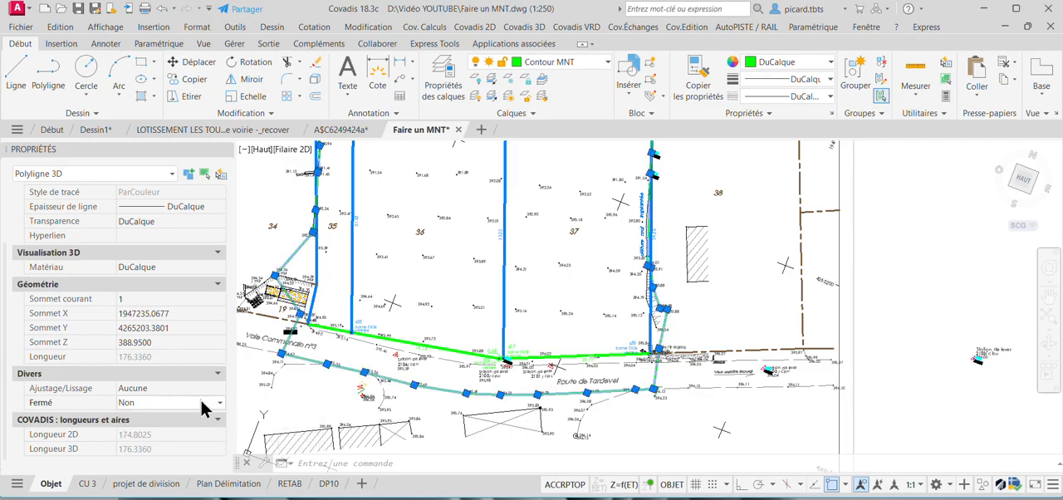
left_click(170, 404)
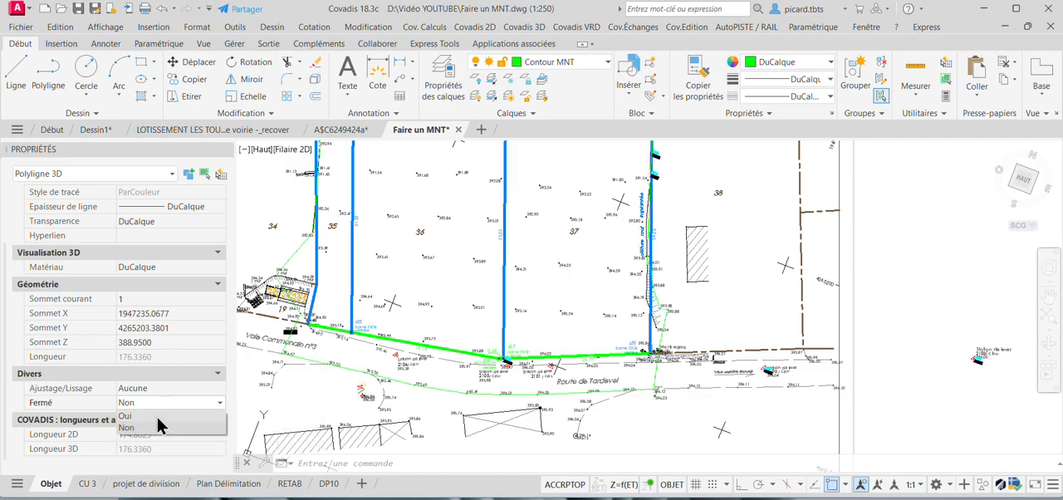
left_click(157, 418)
key("Escape")
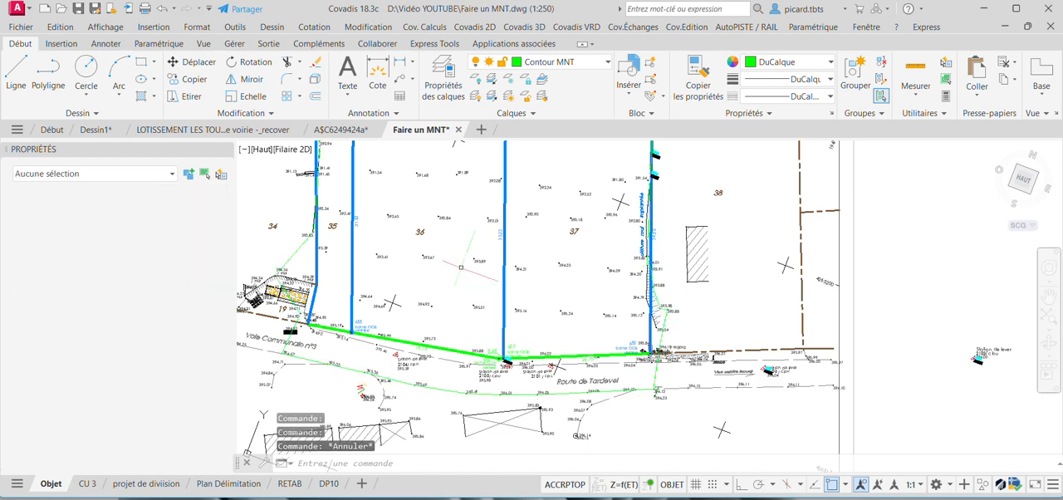
Restart the MNT object creation assistant and advance to the planimetric filtering, keeping the current data source and the point and linear object selections.
left_click(523, 26)
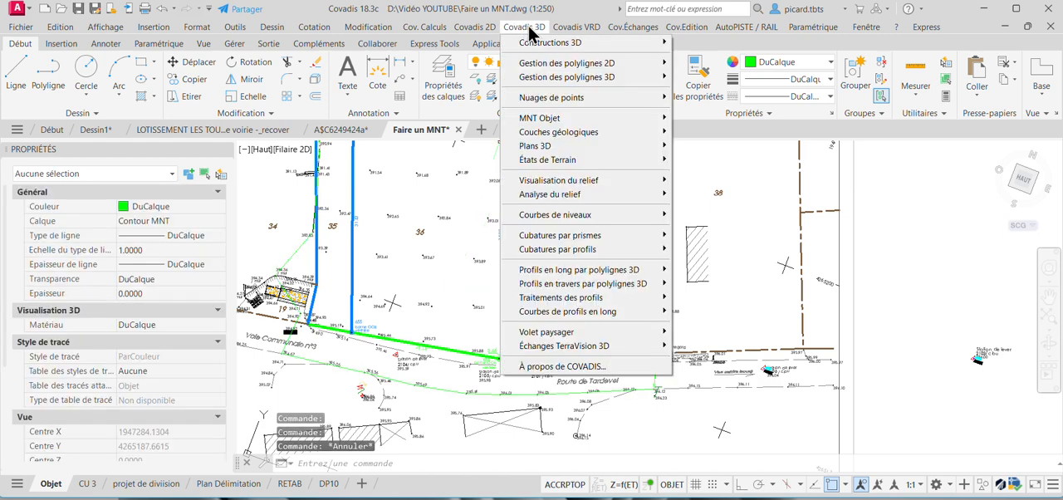
mouse_move(568, 118)
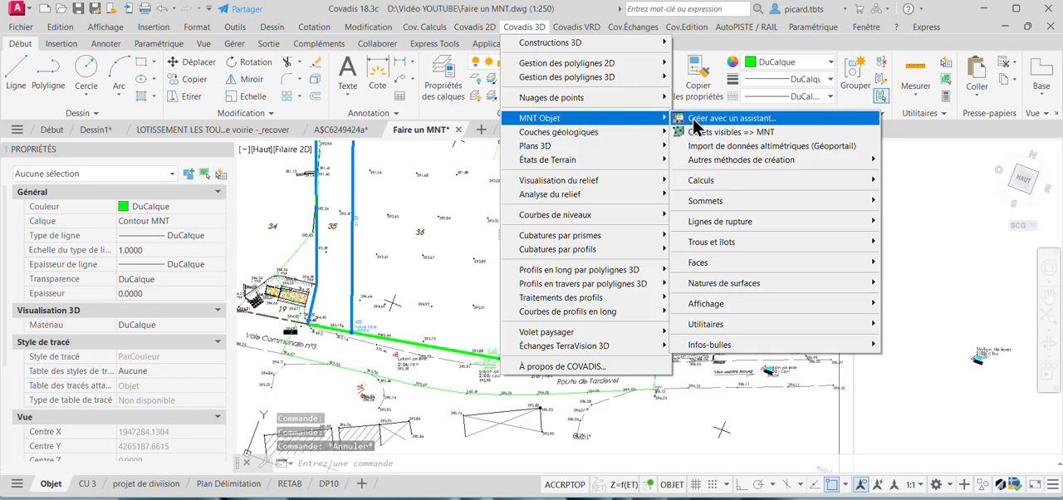
left_click(696, 123)
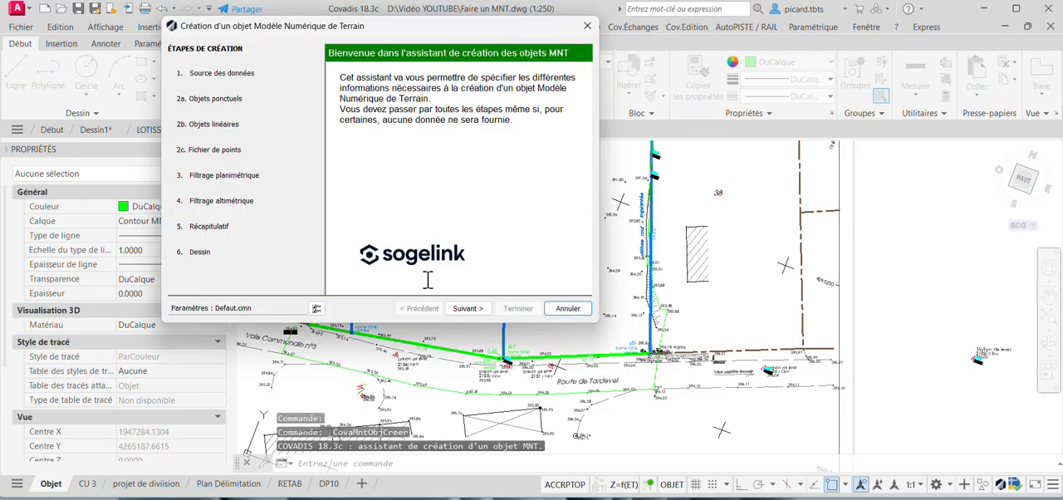
left_click(468, 311)
left_click(467, 311)
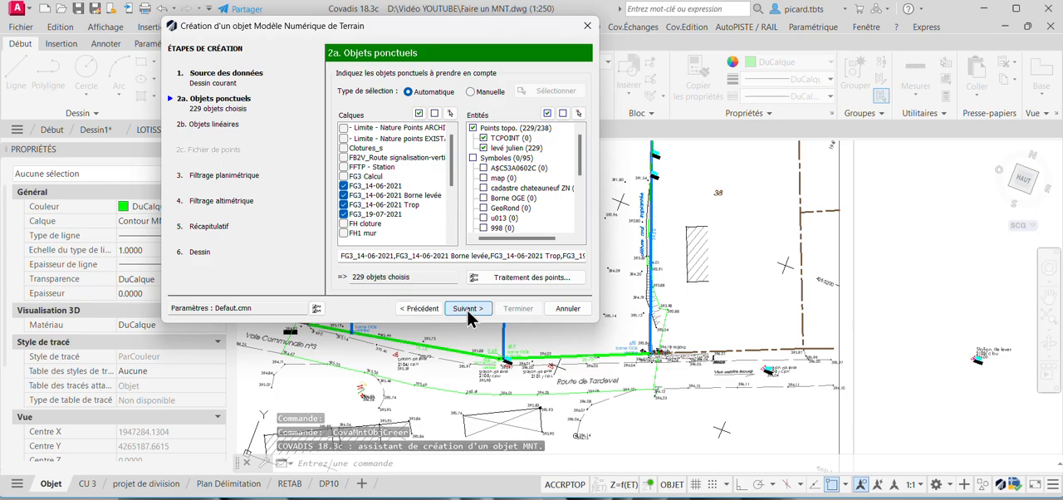
left_click(468, 310)
left_click(468, 311)
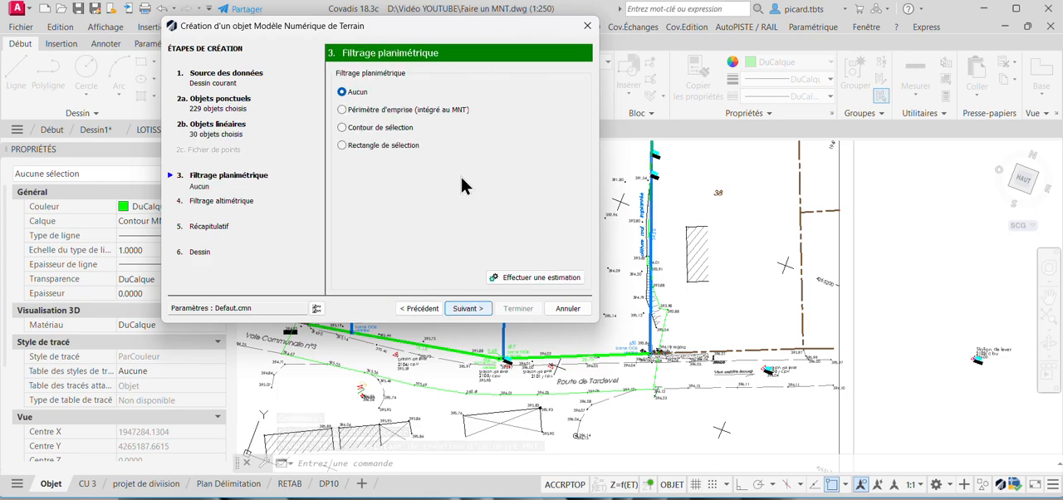
Set the planimetric filtering to Périmètre d'emprise (intégré au MNT), using the green 3D outline polyline, and advance to the altimetric filtering.
left_click(440, 110)
left_click(574, 108)
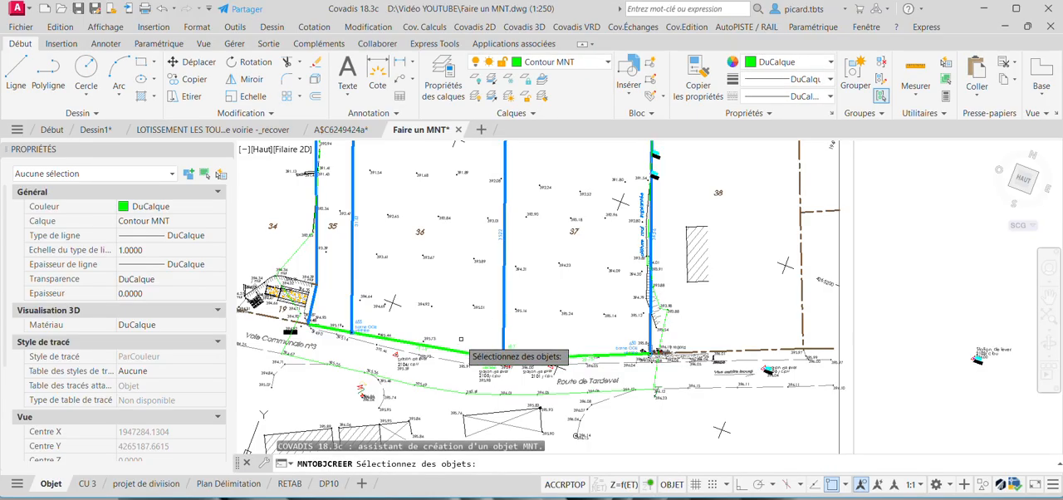
left_click(445, 385)
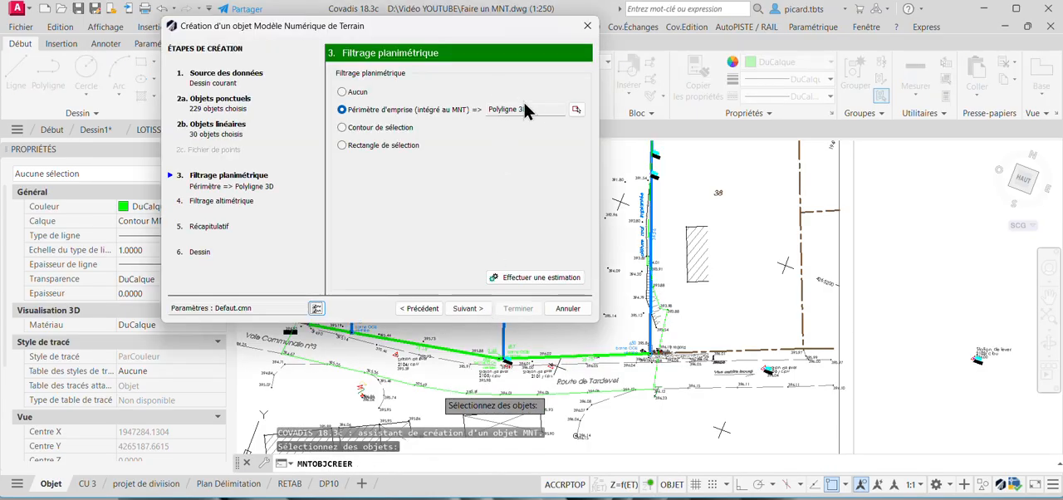
left_click(474, 312)
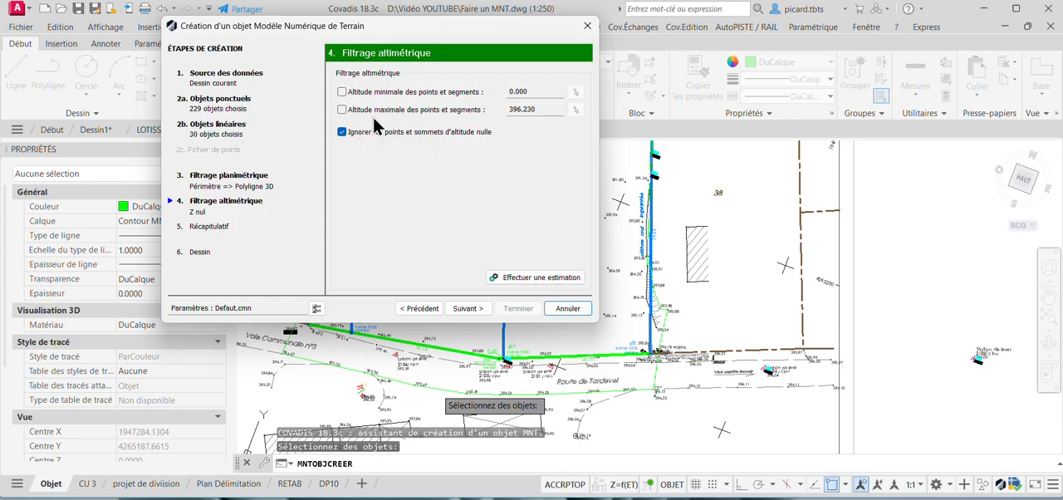
Keep the altimetric filter ignoring zero-altitude points, review the points and break-line recap, and advance to the drawing settings.
left_click(472, 309)
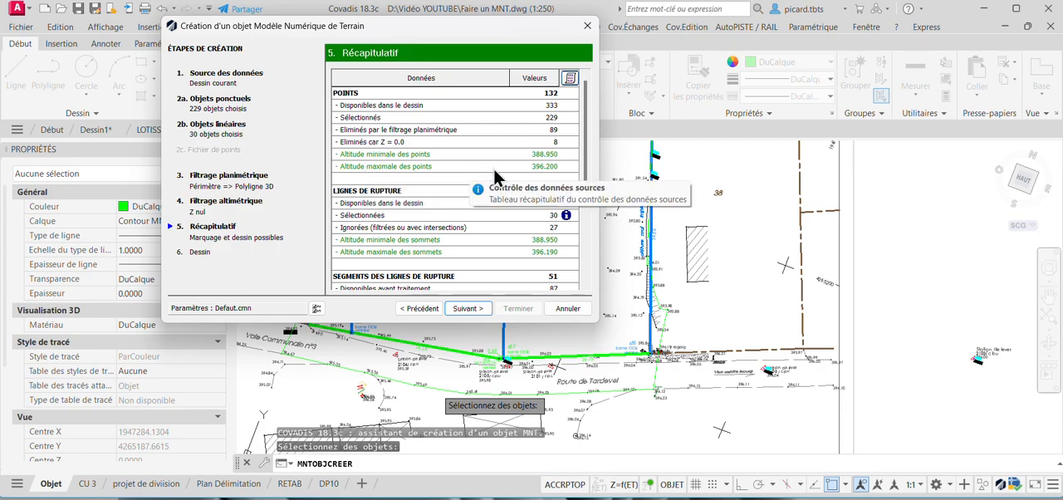
left_click_drag(586, 100, 590, 197)
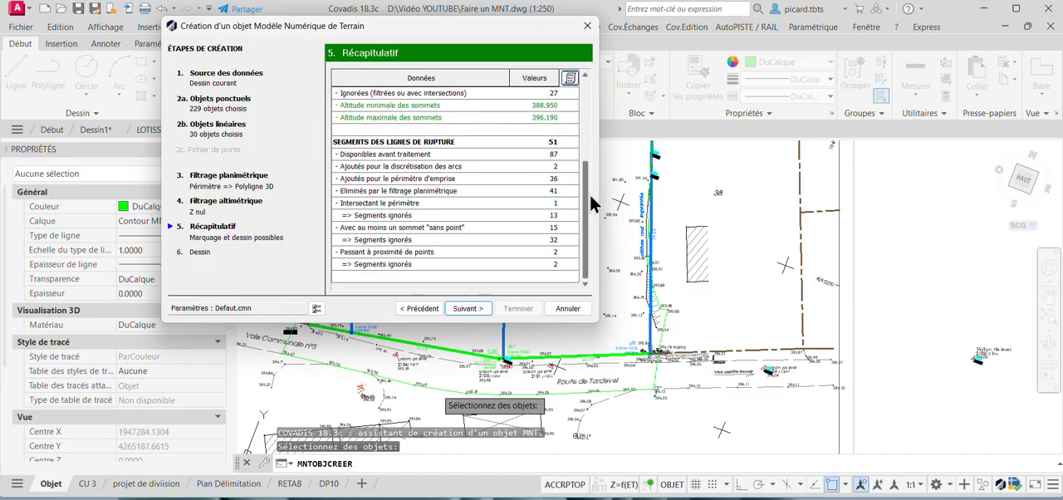
scroll(550, 267, "up", 4)
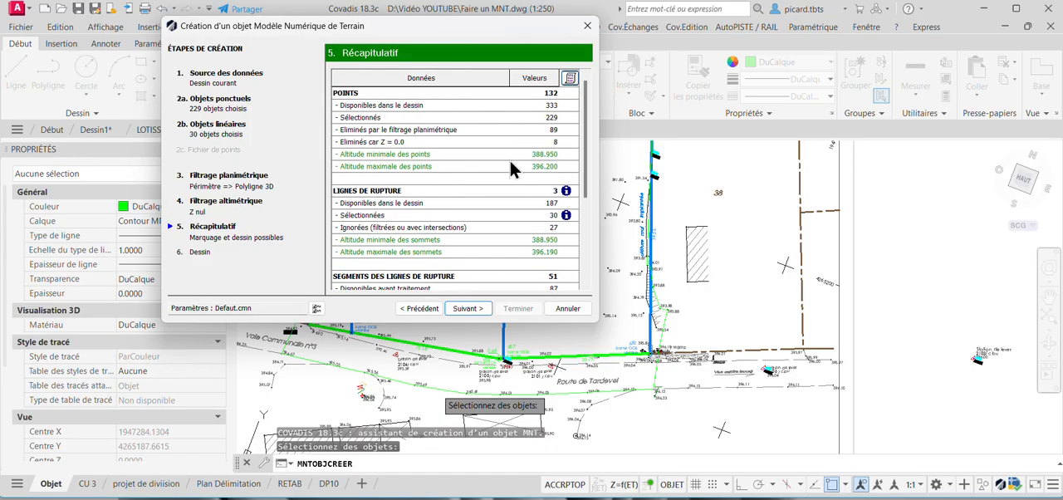
scroll(490, 245, "down", 2)
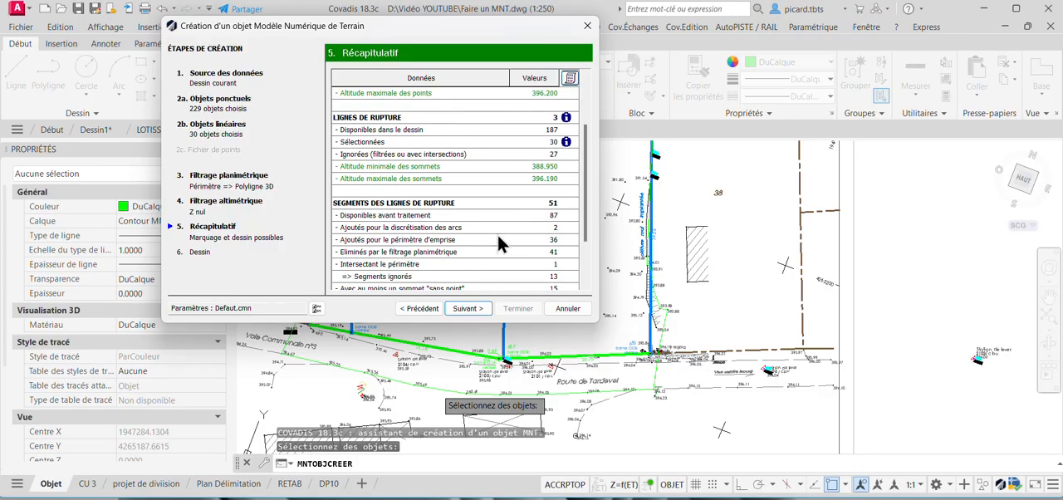
scroll(498, 237, "down", 2)
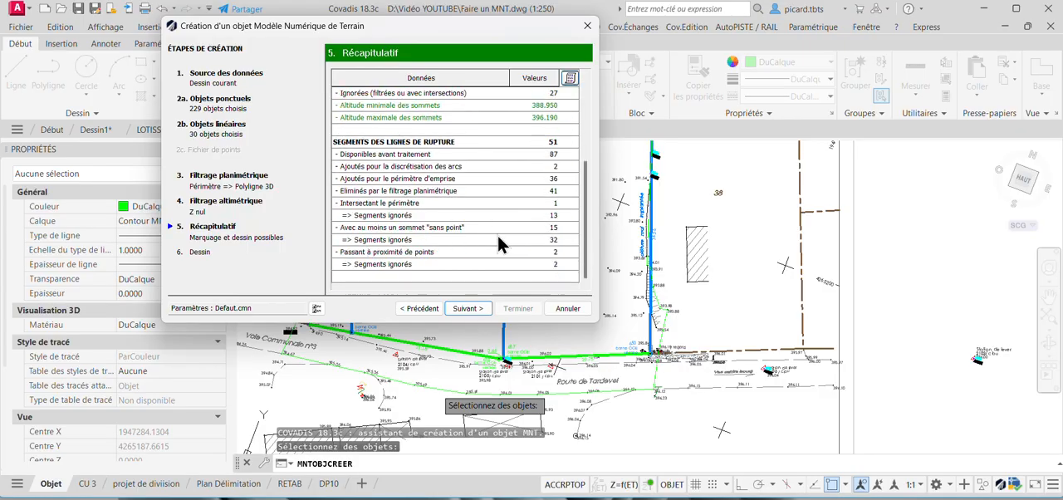
left_click(468, 309)
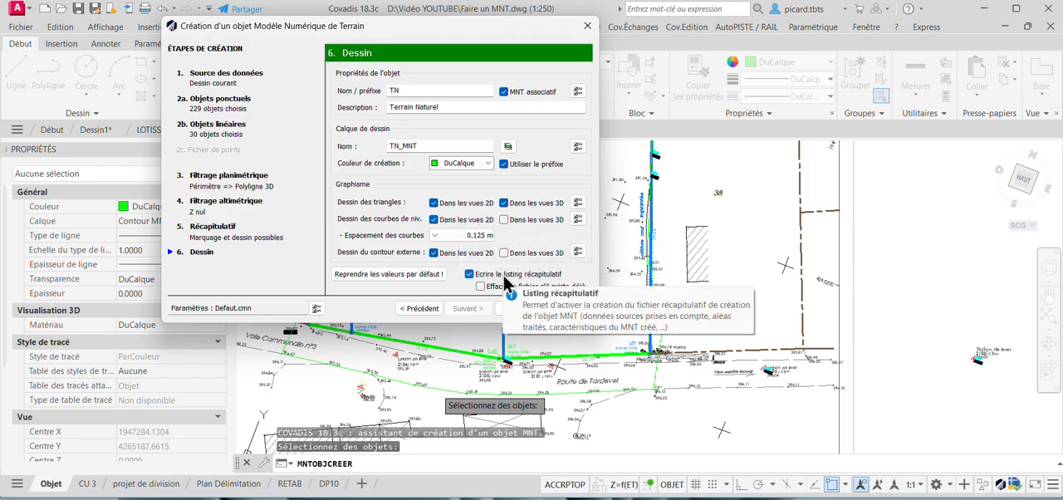
Keep the contour spacing at 0.125 m, create the MNT object TN on layer TN_MNT, and dismiss the listing error.
left_click(477, 237)
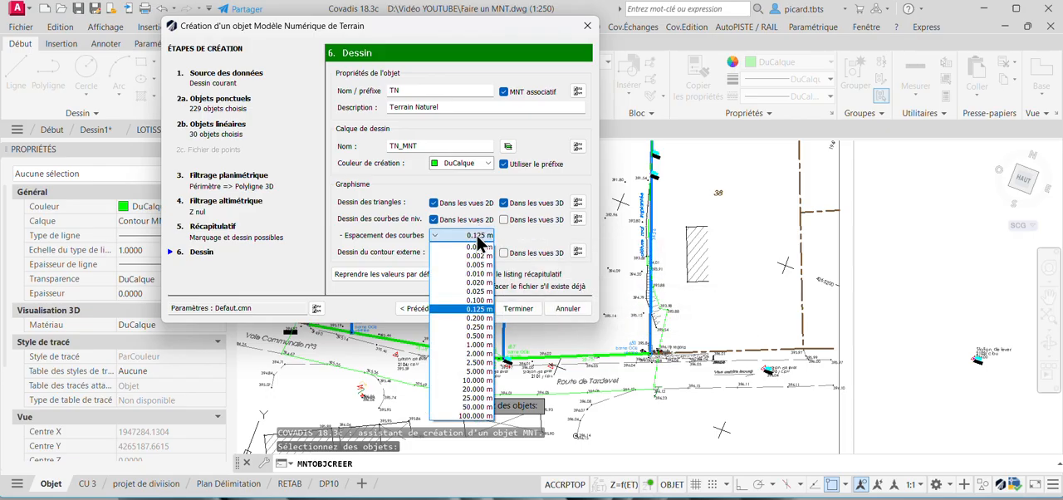
left_click(490, 309)
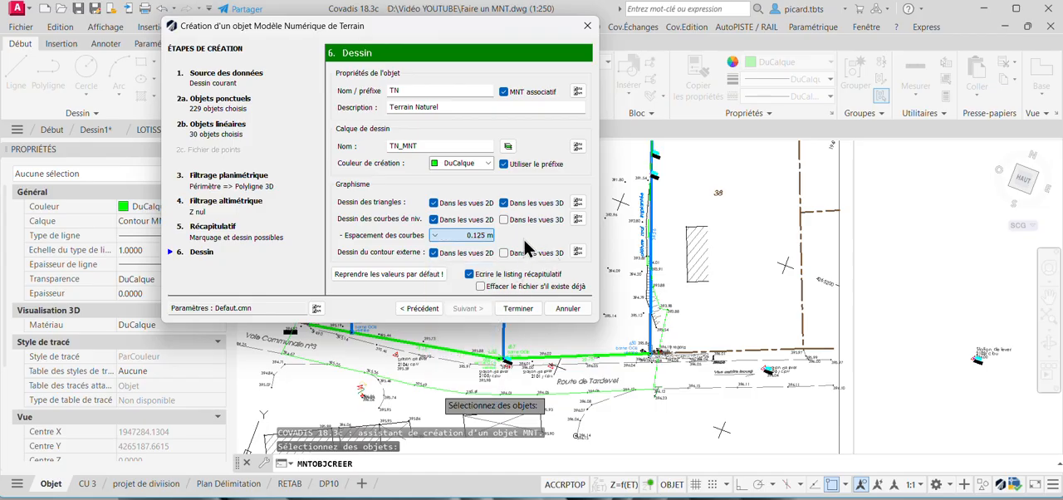
left_click(473, 237)
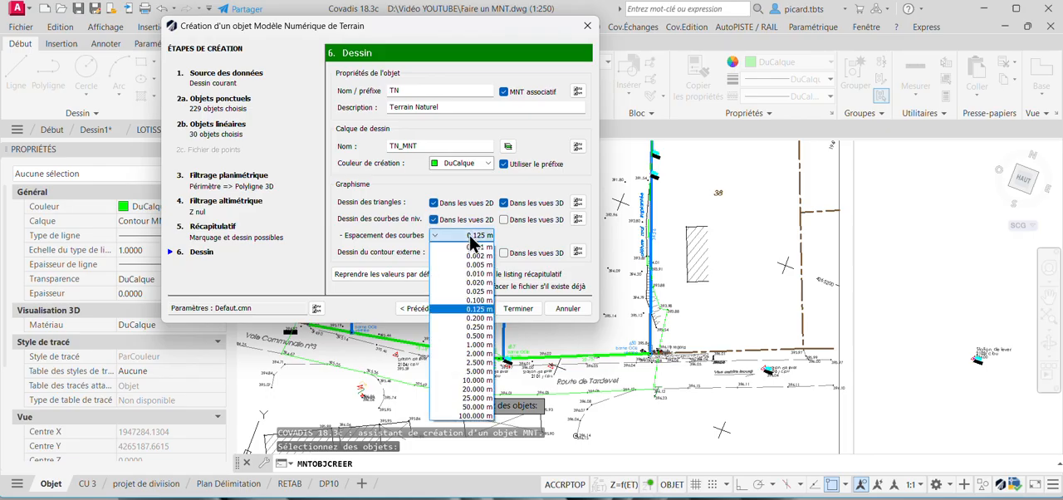
left_click(475, 238)
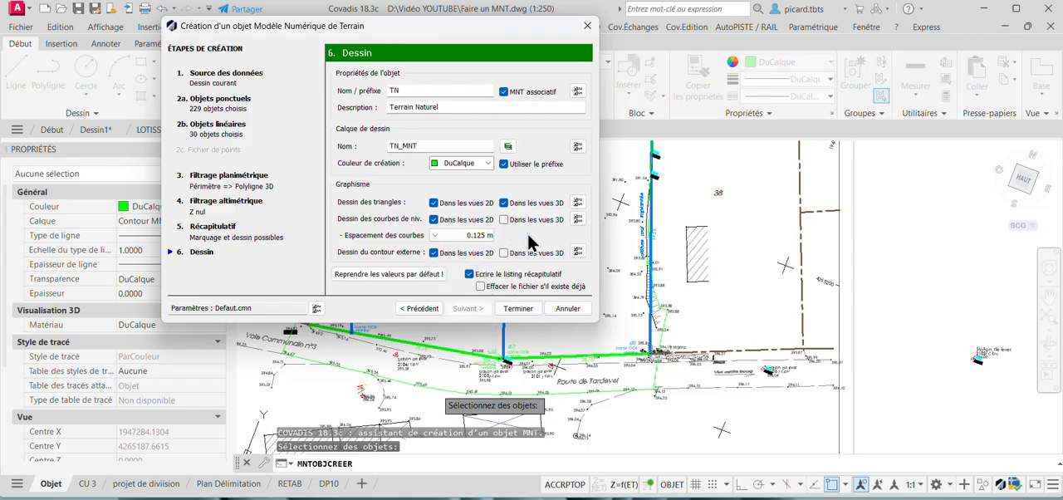
left_click(479, 239)
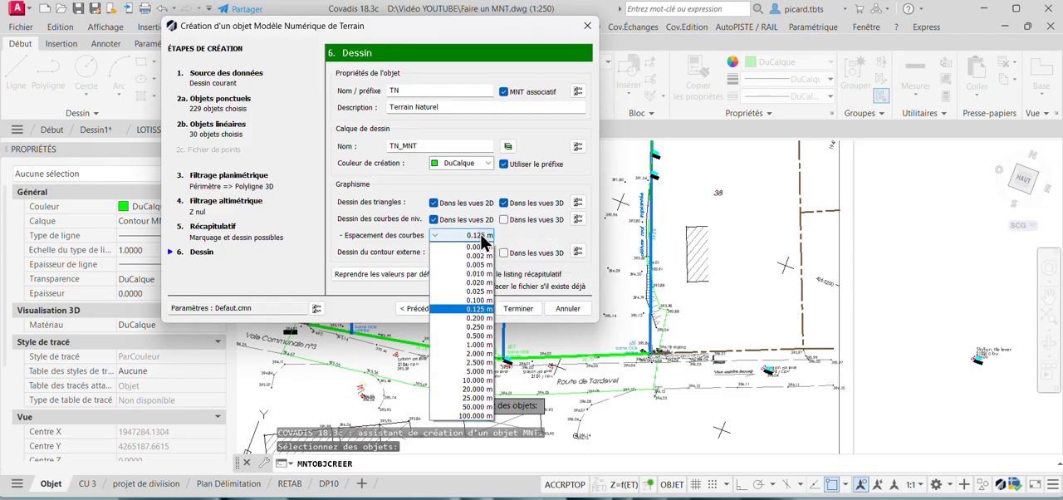
left_click(481, 240)
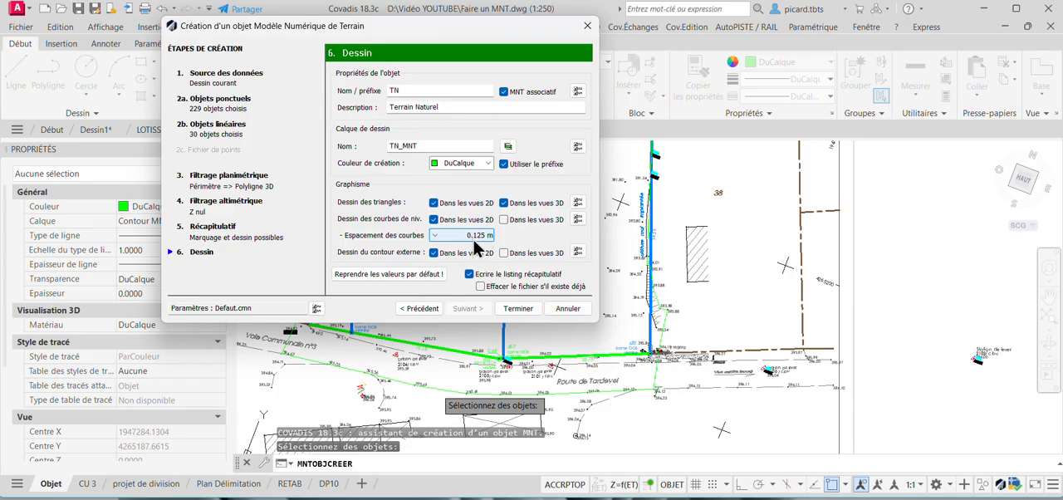
left_click(512, 309)
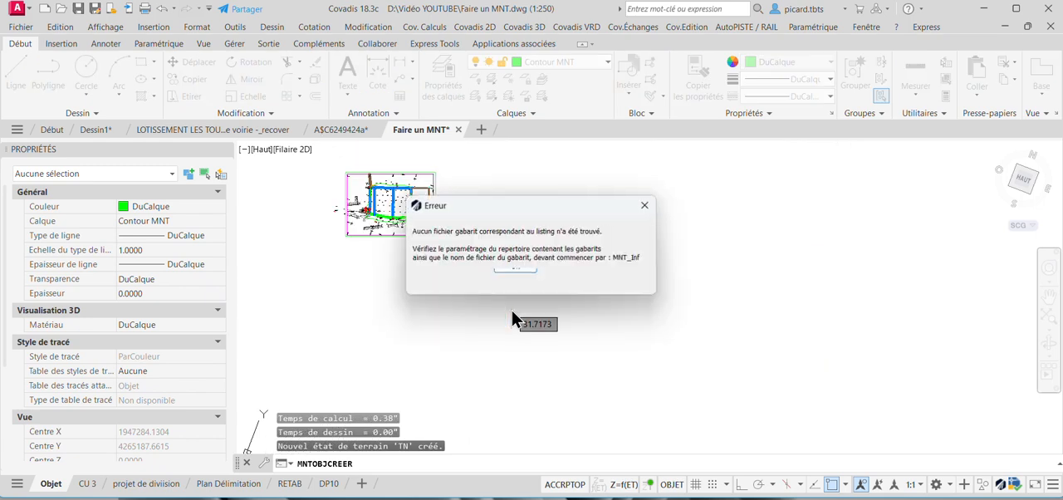
left_click(516, 268)
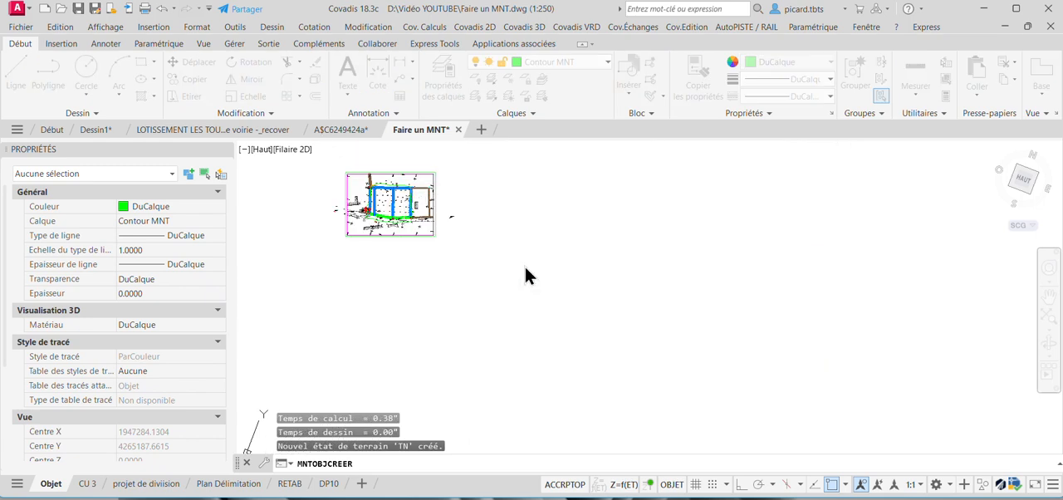
Clear the outline selection and regenerate the drawing.
left_click(358, 192)
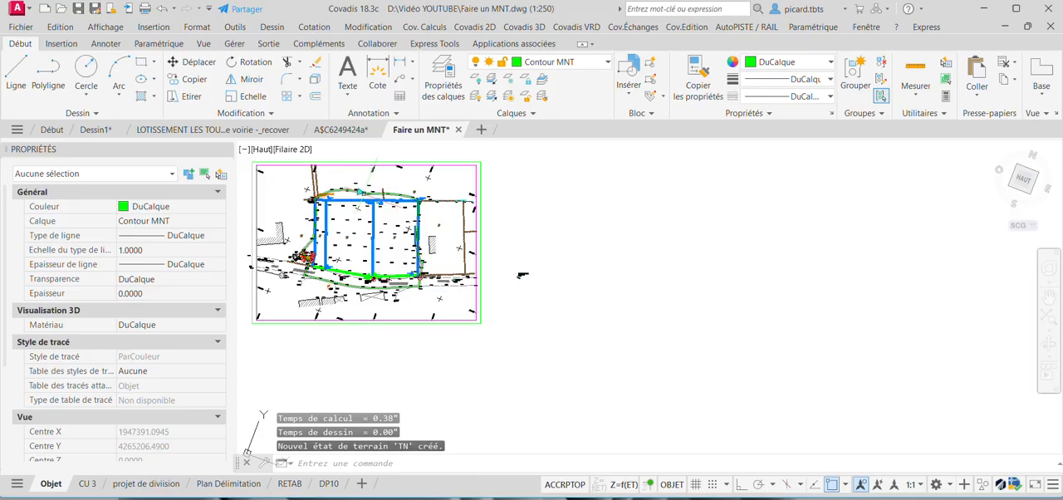
middle_click_drag(449, 201, 611, 227)
scroll(518, 242, "up", 2)
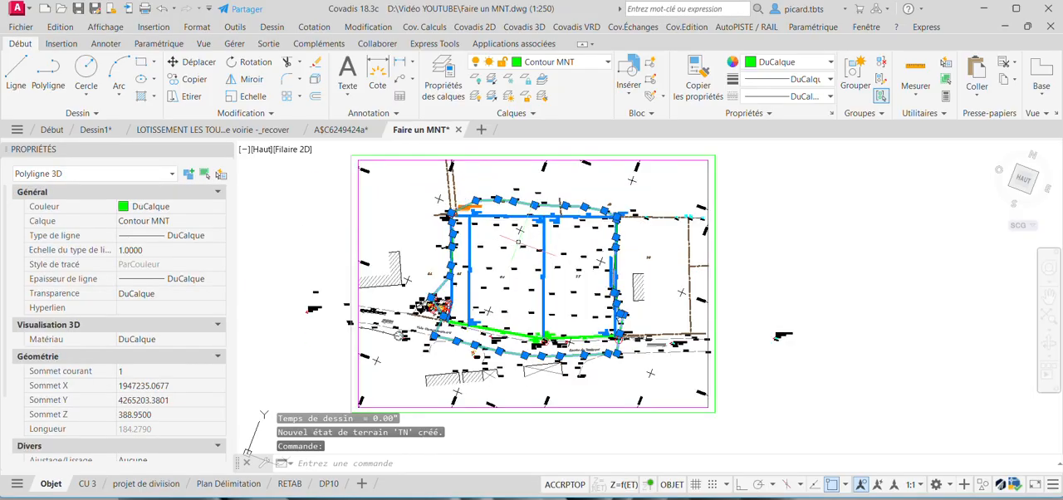
key("Escape")
key("Escape")
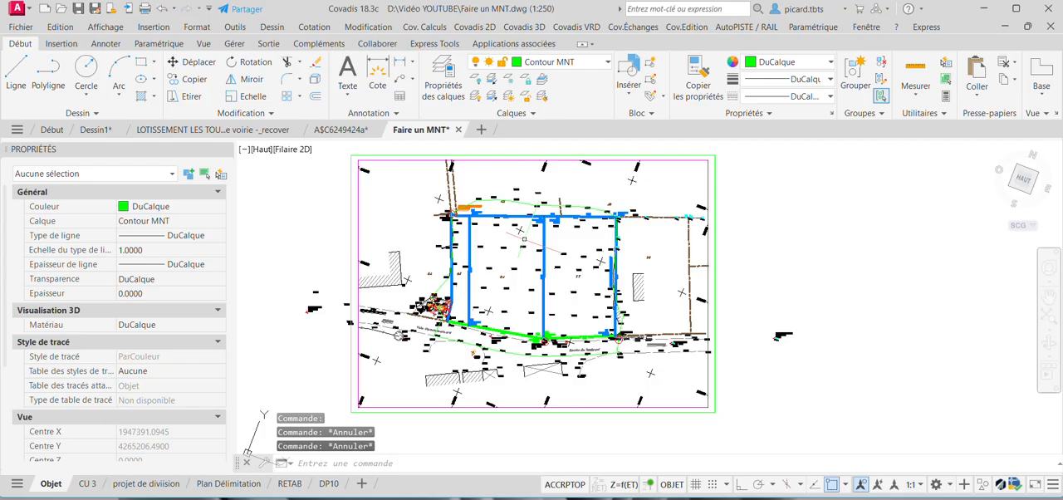
type("regen")
key("Return")
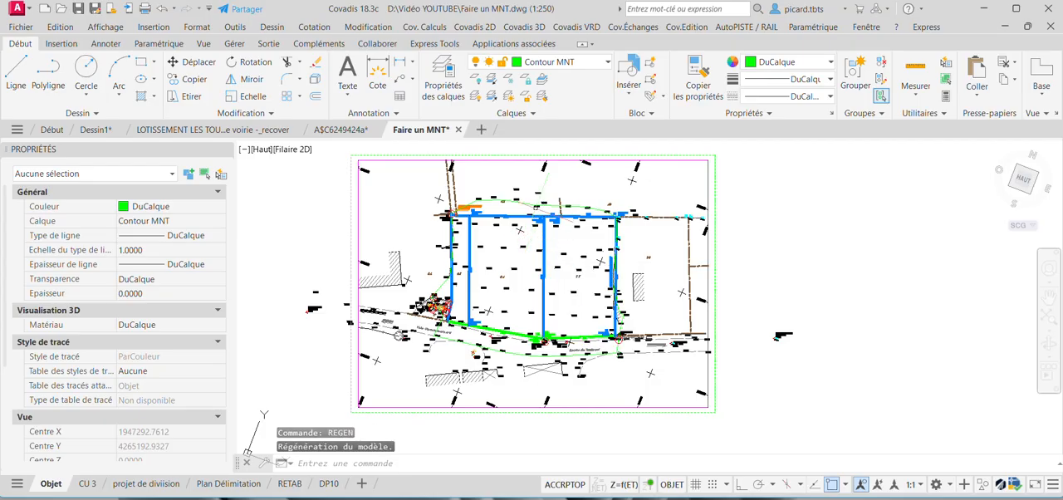
Stretch the outline polyline's vertex at the 389.28 point down beside the 390.10 point.
scroll(537, 205, "up", 3)
left_click(538, 204)
scroll(537, 204, "up", 3)
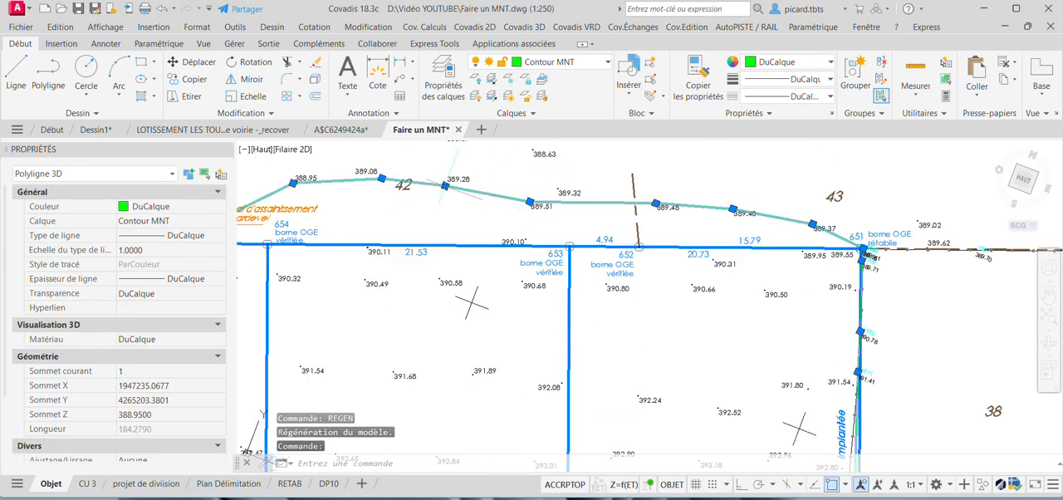
left_click(446, 186)
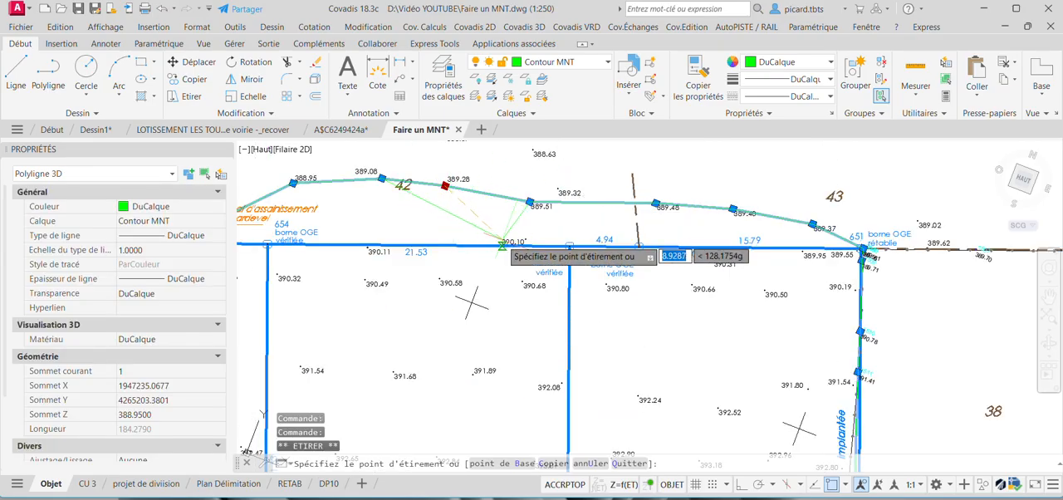
key("Down")
left_click(525, 240)
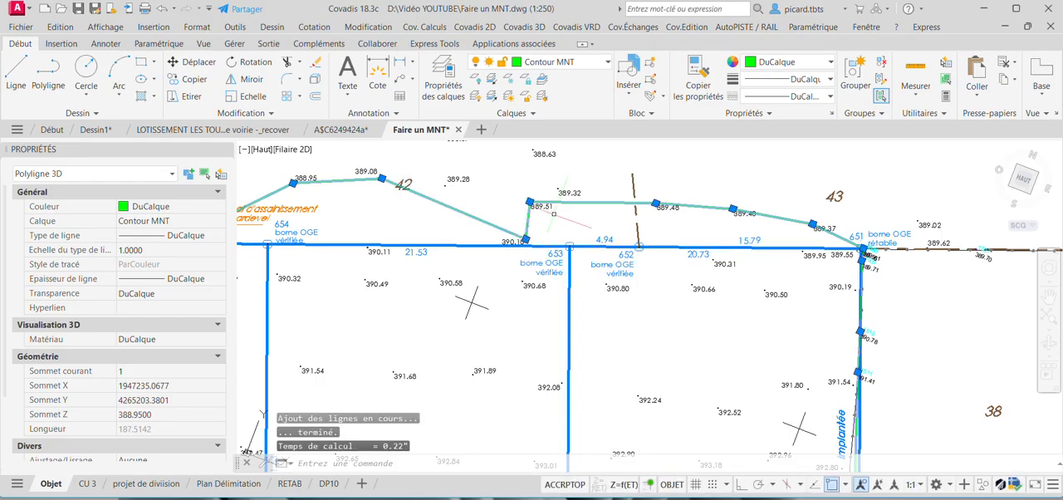
Stretch the same outline vertex up to the 388.37 point, and delete the 3D outline polyline.
scroll(553, 214, "down", 4)
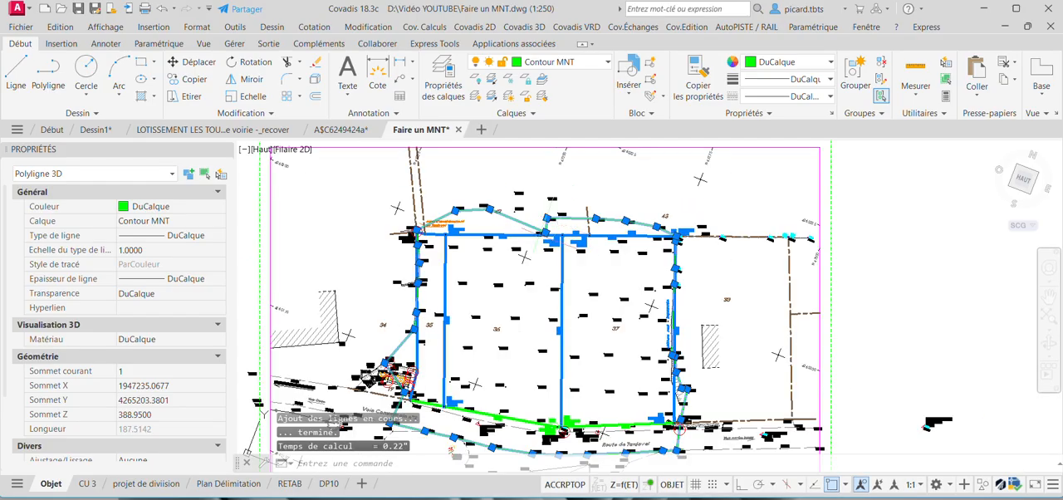
scroll(529, 209, "up", 4)
left_click(546, 233)
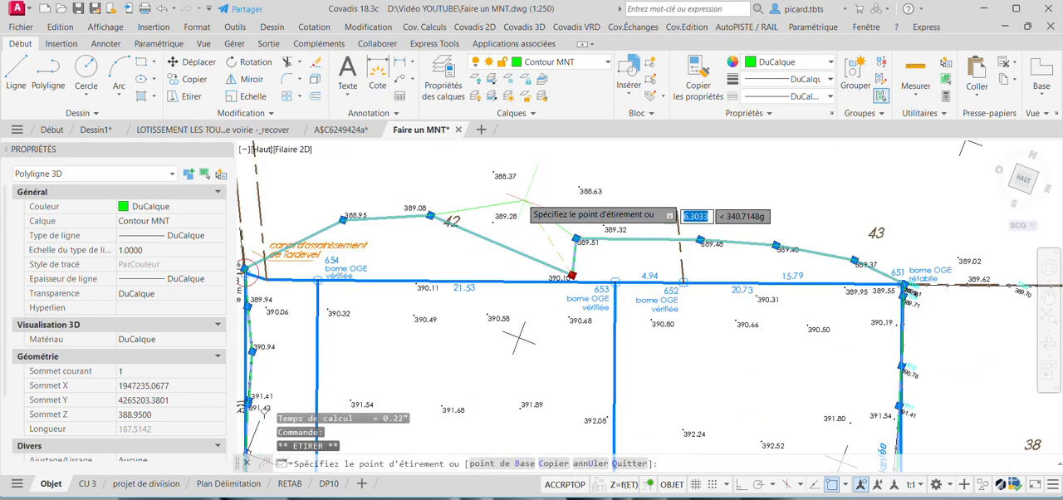
left_click(493, 172)
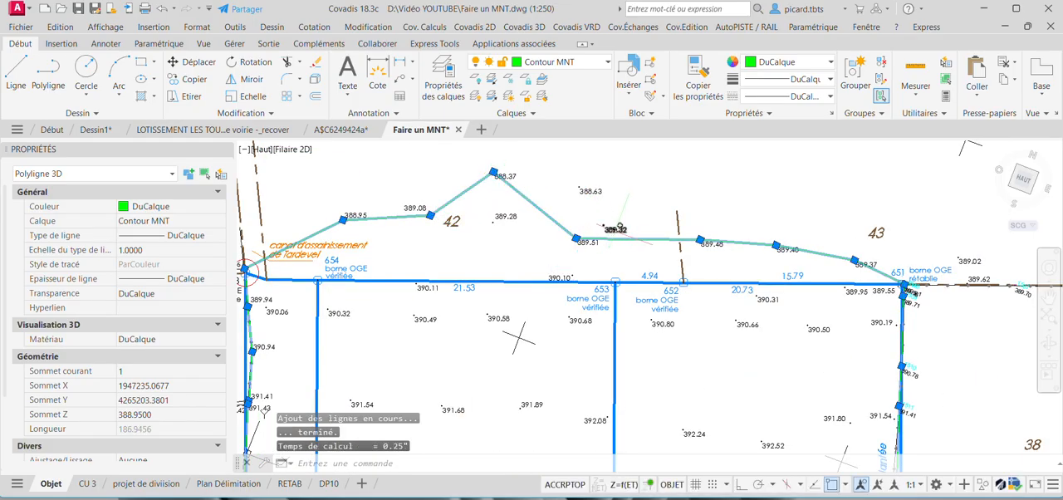
key("Delete")
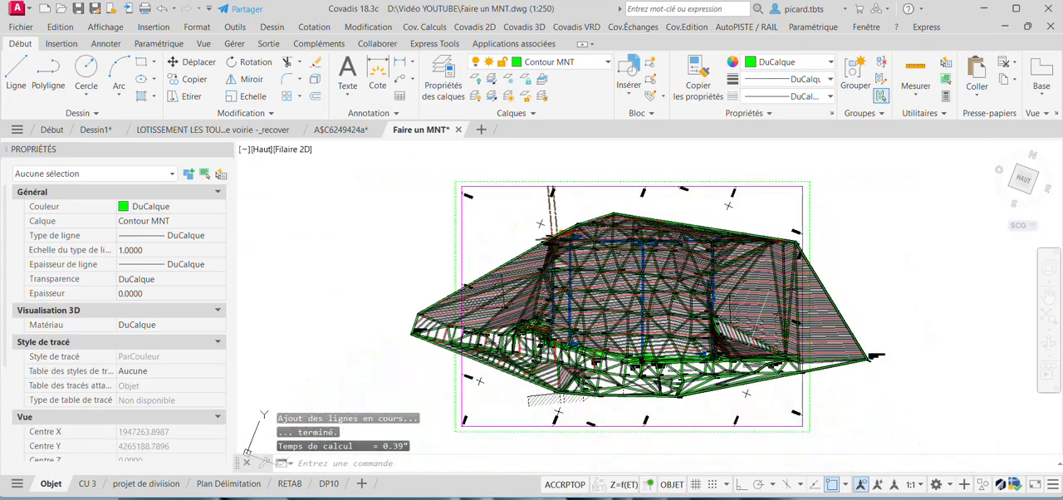
Examine the MNT's triangles and contour lines across the plots, along Route de Tardevel and around boundary markers 656 and 657.
scroll(731, 289, "up", 4)
middle_click_drag(726, 302, 760, 269)
scroll(748, 290, "down", 4)
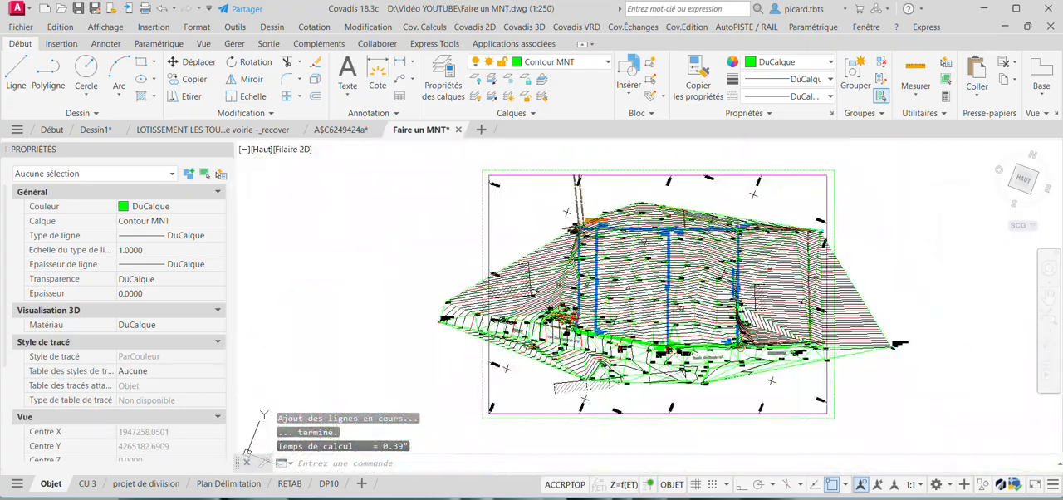
scroll(670, 304, "up", 2)
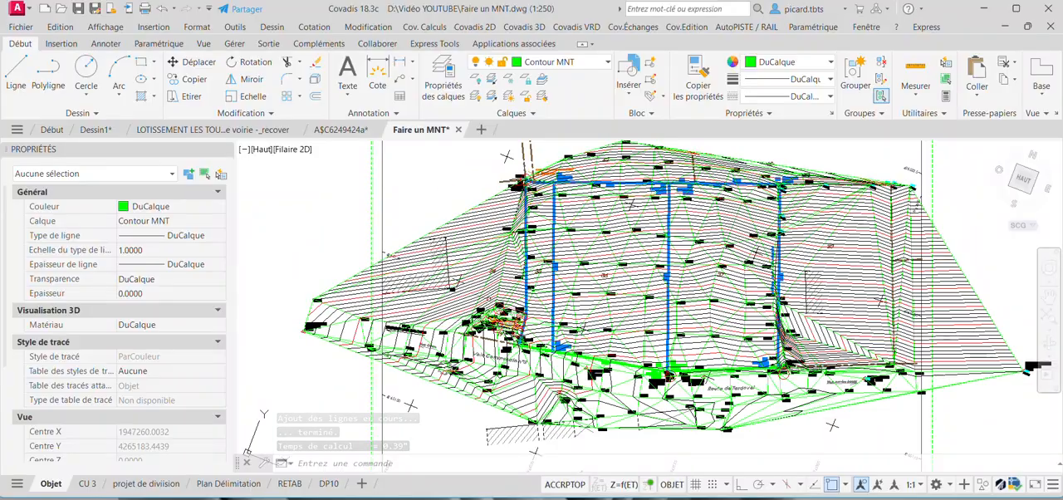
scroll(479, 289, "up", 4)
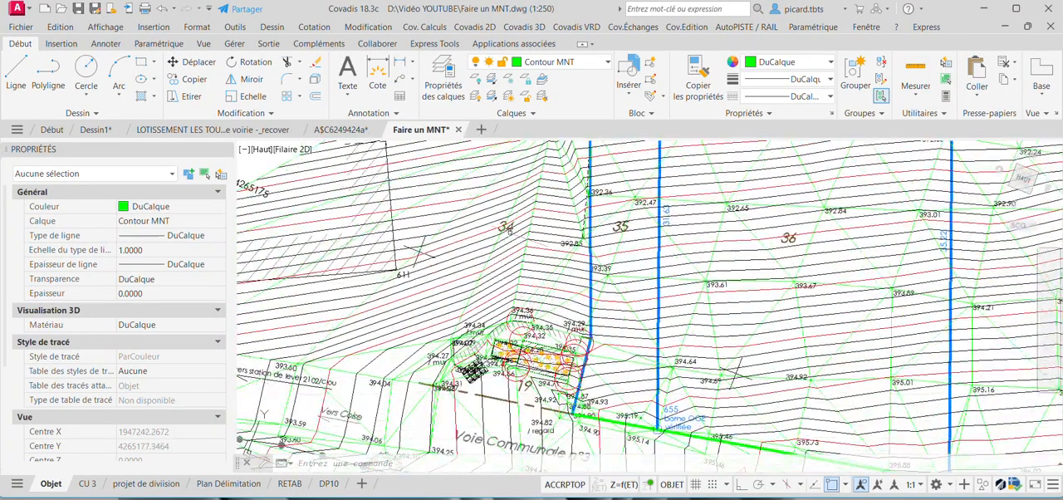
scroll(440, 282, "down", 4)
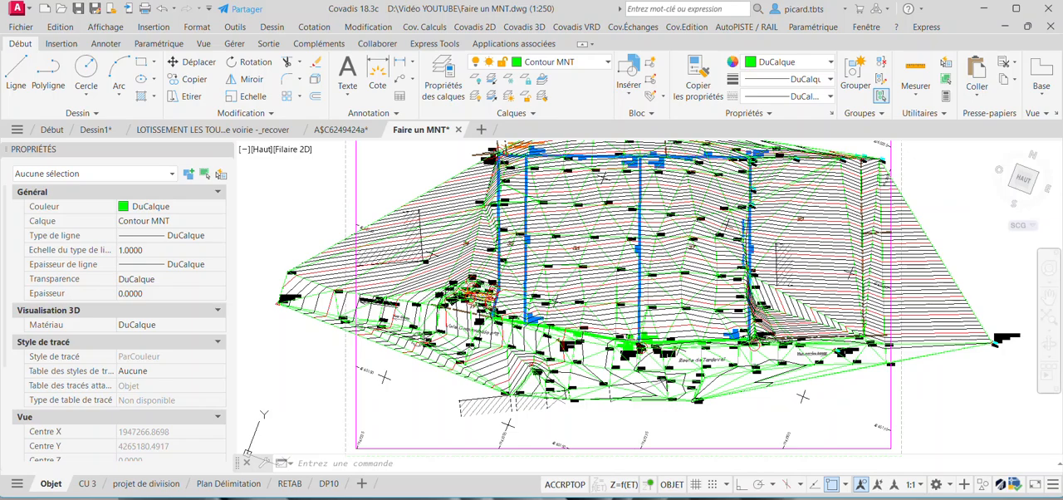
scroll(758, 366, "up", 6)
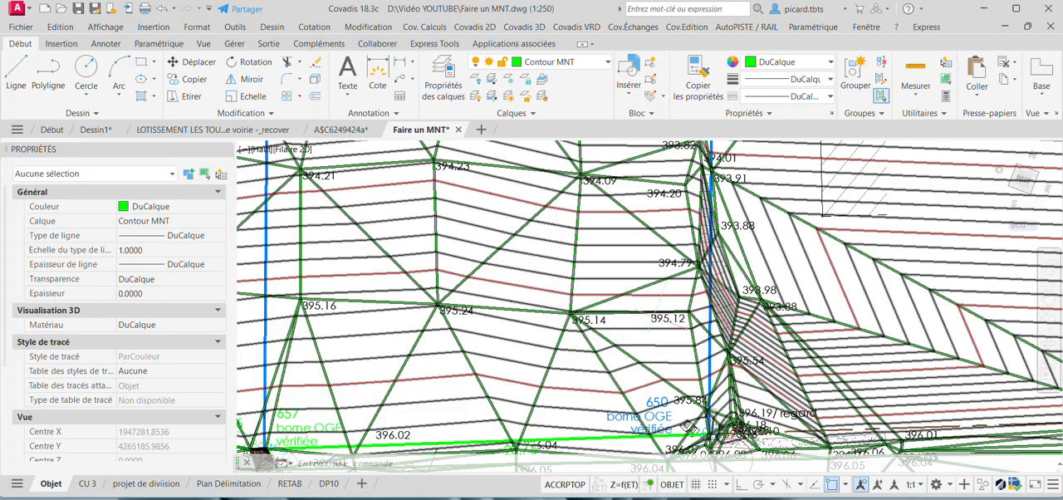
scroll(706, 242, "down", 2)
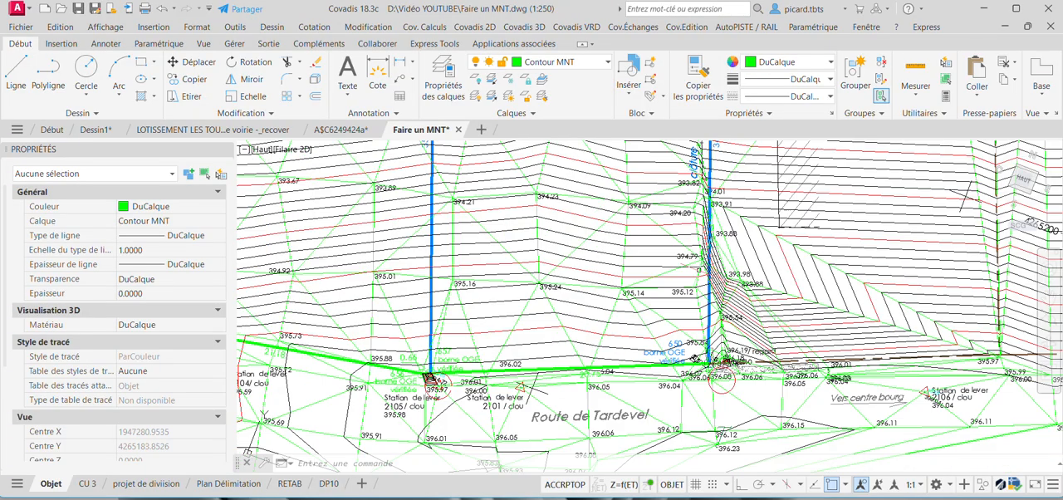
scroll(440, 382, "up", 5)
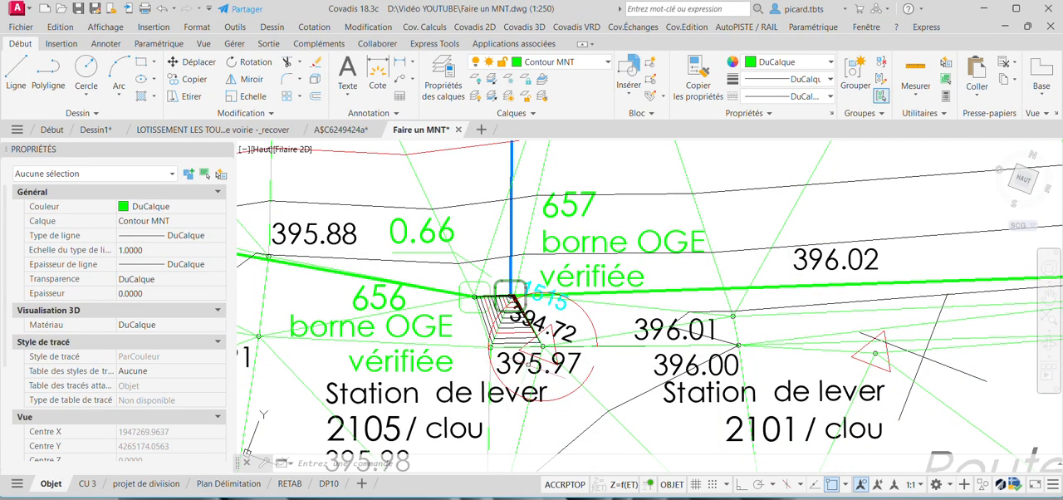
Select the TN terrain model and examine the tightly packed contours around point 1515 beside boundary marker 657.
scroll(508, 336, "up", 2)
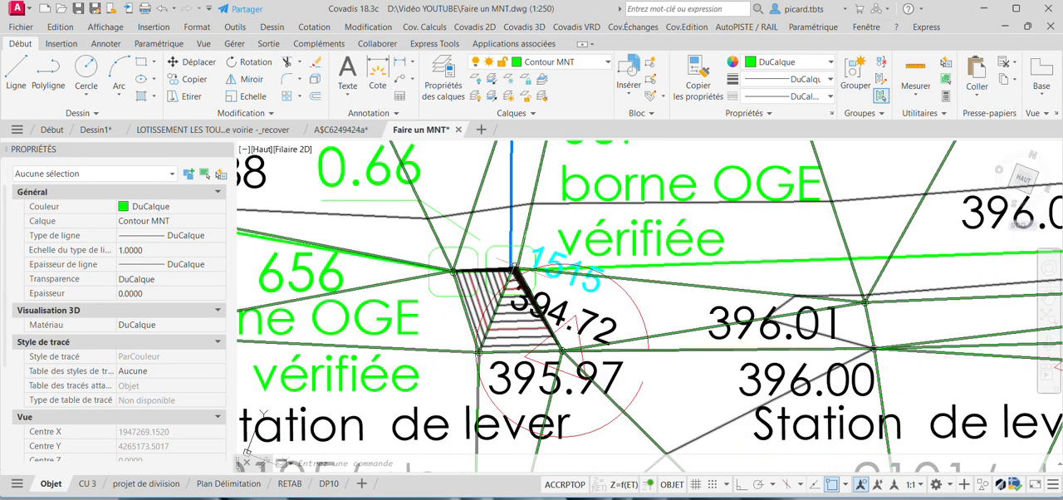
scroll(514, 269, "up", 6)
scroll(544, 249, "down", 4)
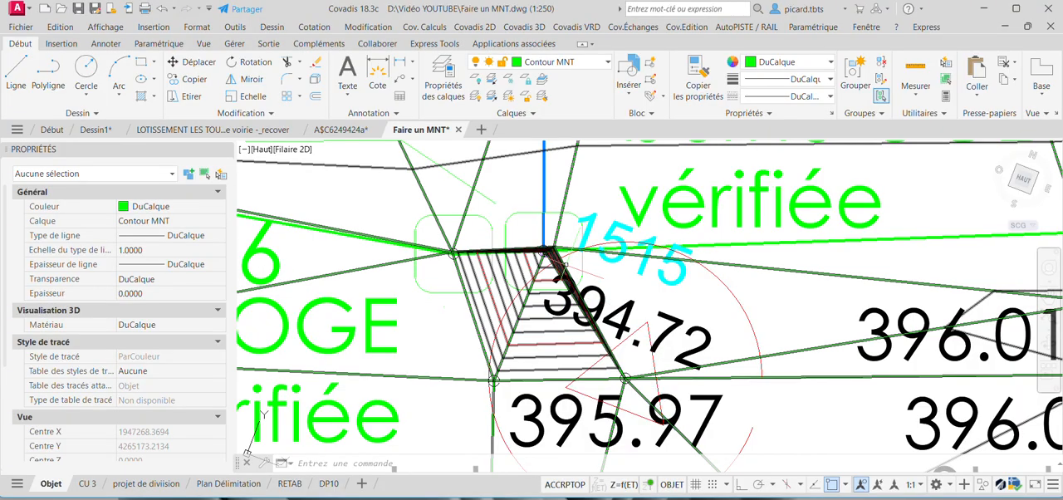
left_click(545, 249)
scroll(542, 264, "up", 4)
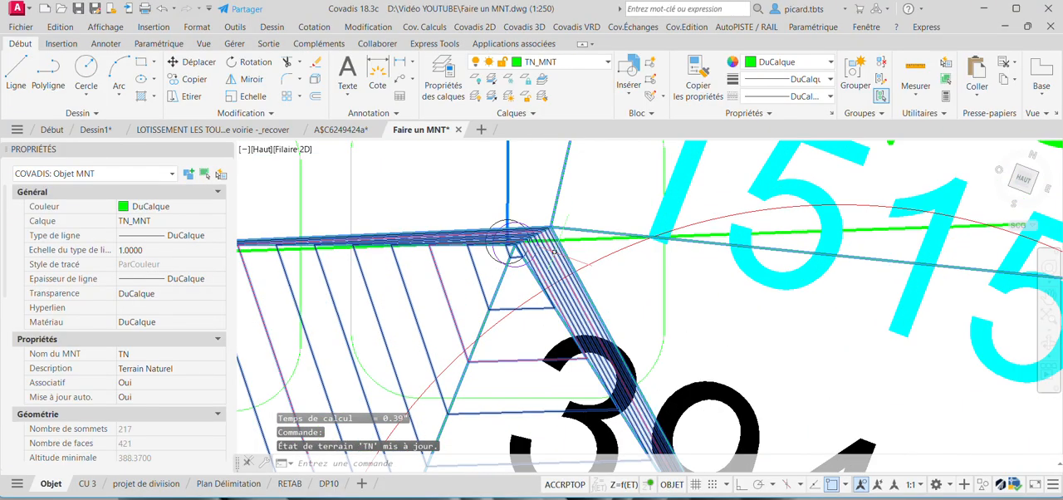
scroll(531, 245, "up", 6)
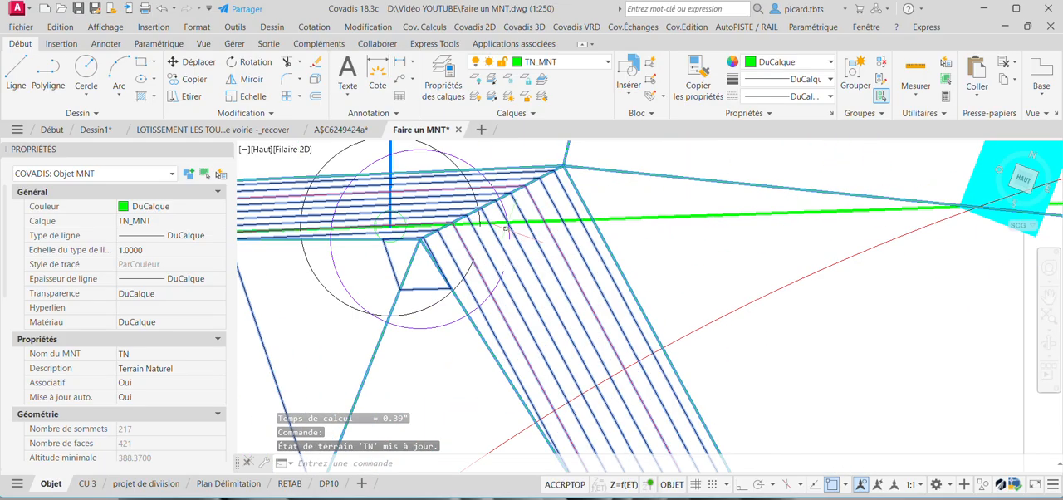
scroll(448, 263, "down", 2)
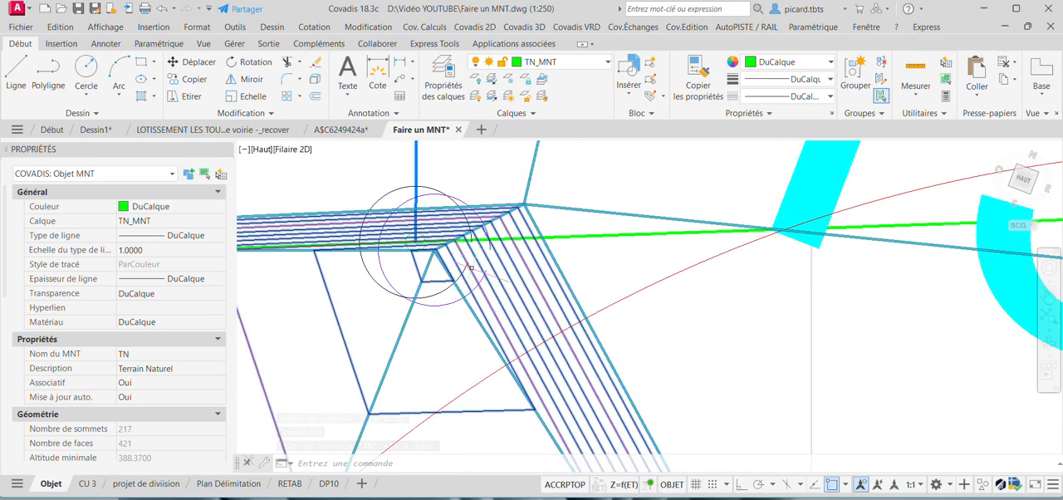
scroll(514, 274, "down", 2)
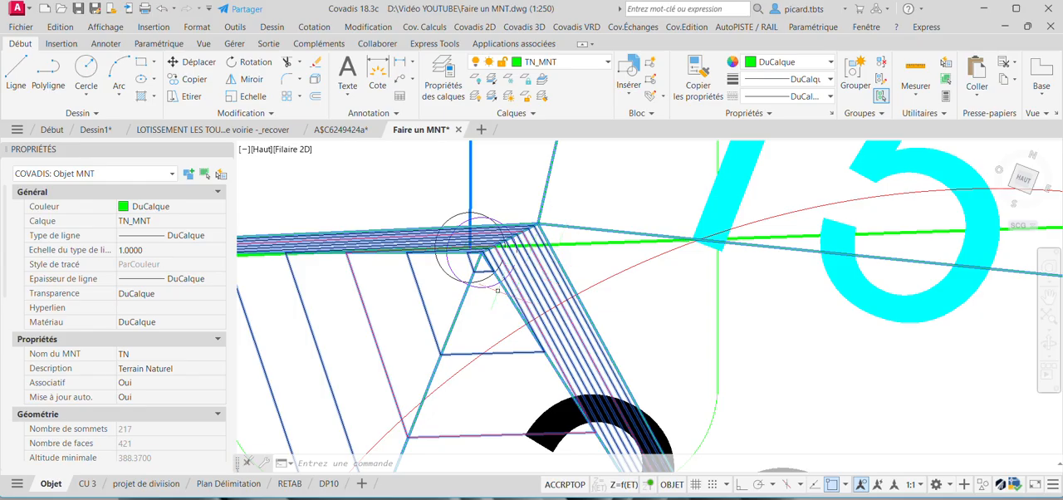
scroll(490, 247, "down", 2)
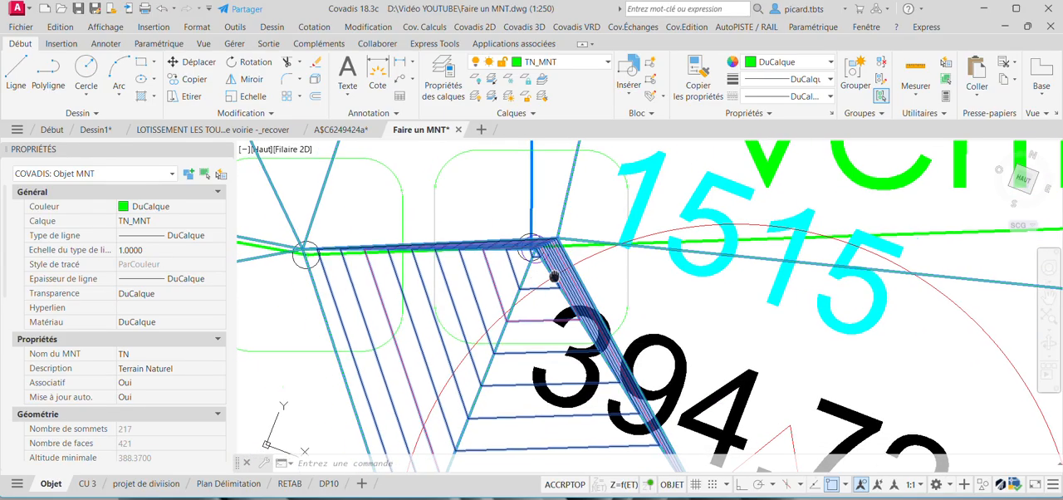
scroll(529, 267, "down", 3)
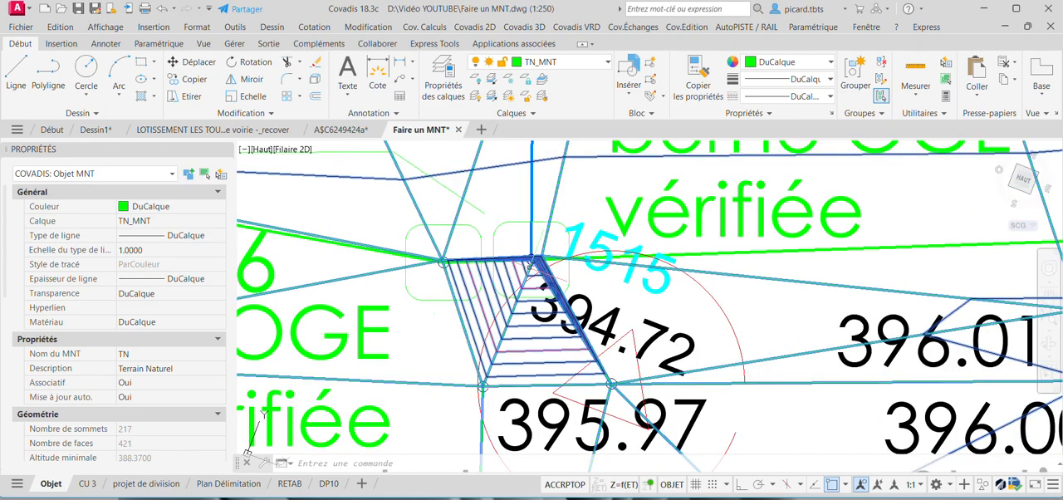
Remove the 394.72 point object beside boundary marker 657 from the TN model's vertices and finish the removal.
right_click(529, 267)
mouse_move(548, 278)
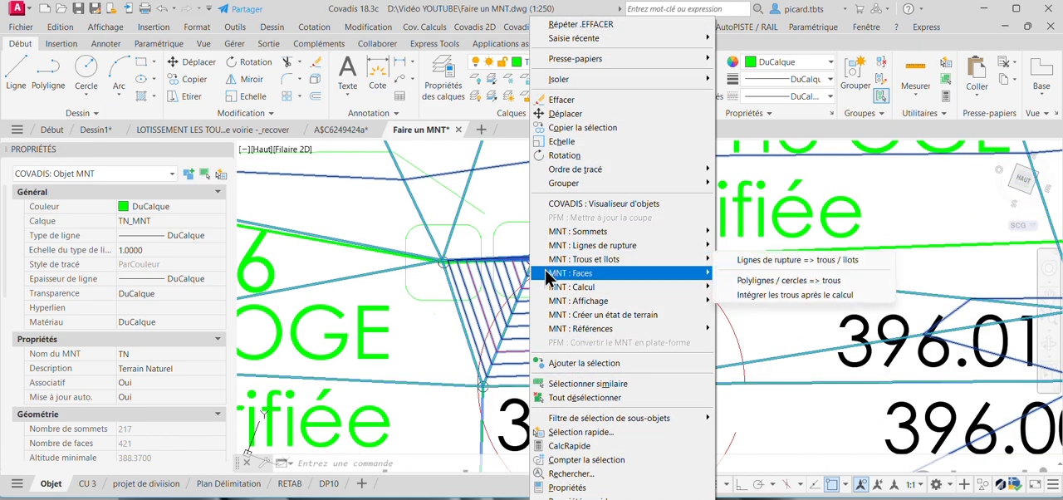
mouse_move(604, 239)
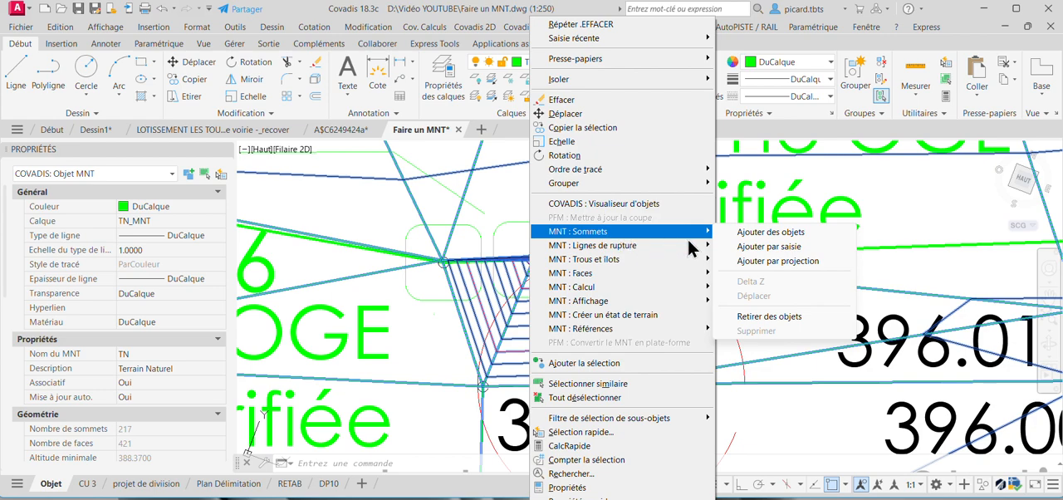
left_click(770, 316)
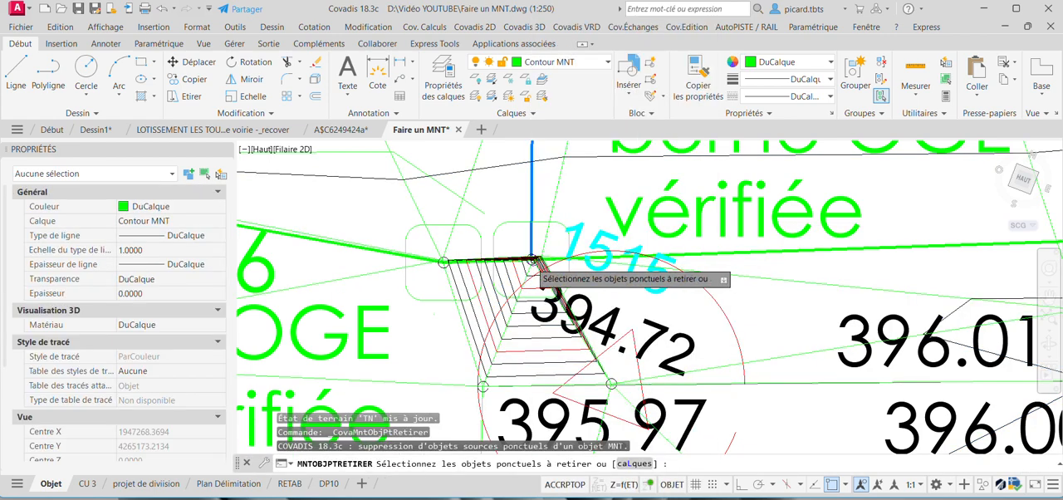
scroll(537, 266, "up", 9)
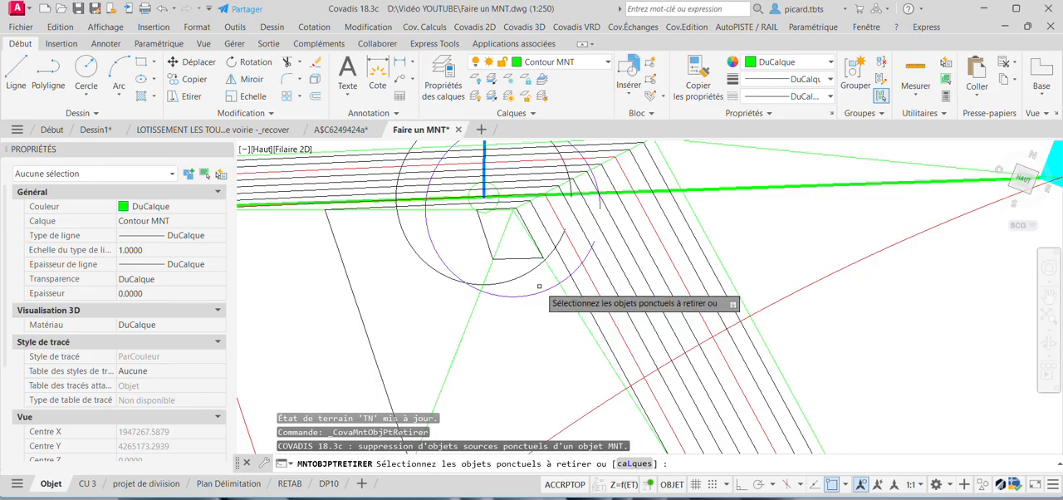
left_click(545, 290)
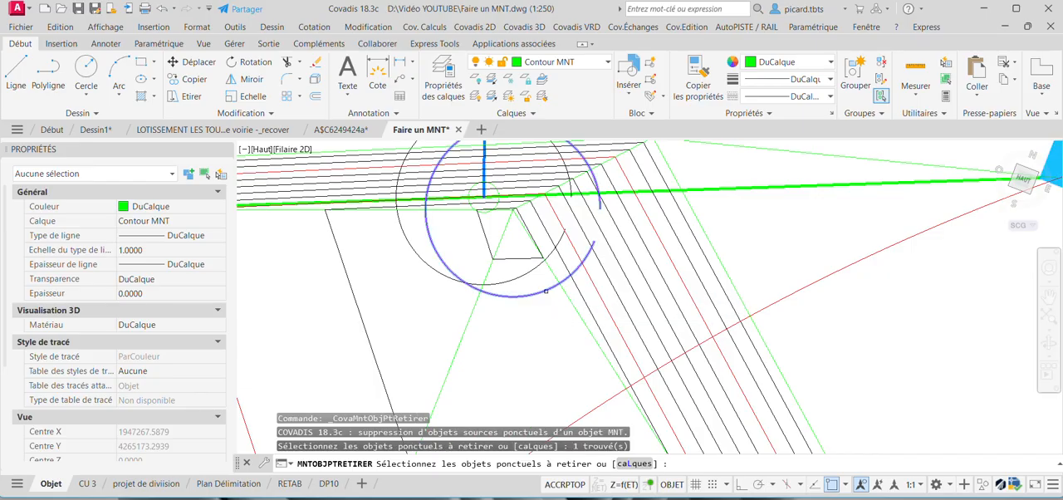
key("Return")
scroll(713, 277, "up", 6)
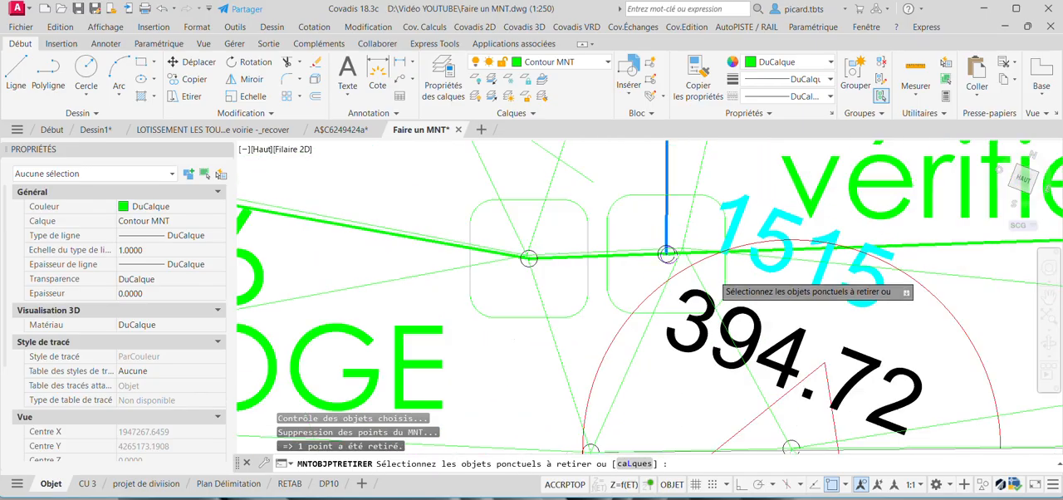
scroll(713, 276, "down", 8)
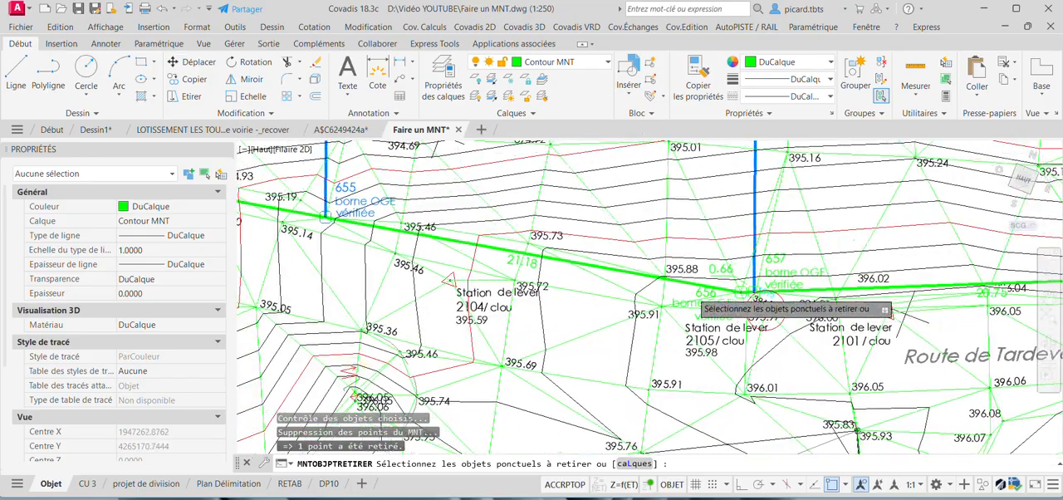
scroll(693, 292, "down", 2)
middle_click_drag(518, 279, 582, 283)
mouse_move(572, 230)
middle_mouse_down()
mouse_move(581, 283)
mouse_move(595, 292)
middle_mouse_up()
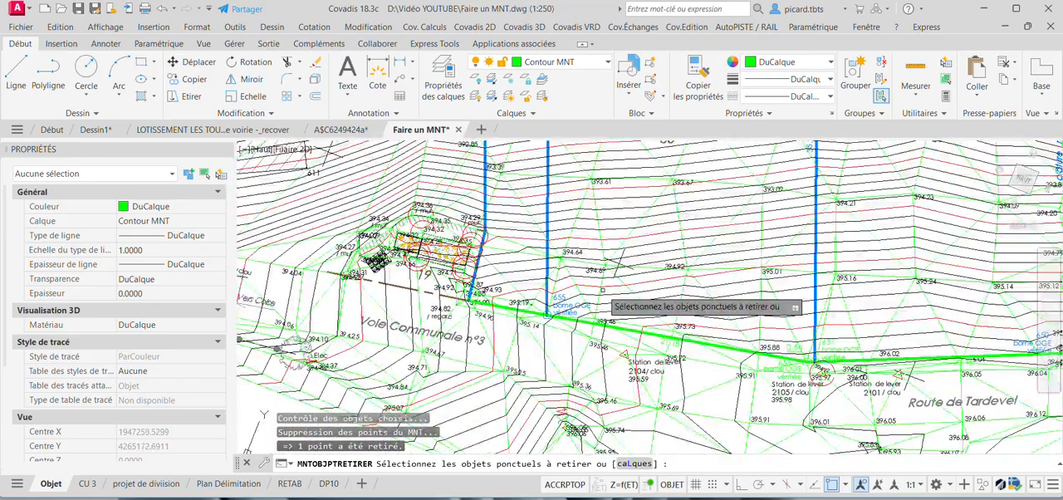
key("Return")
Examine the recalculated triangles and contours around boundary marker 657, along Route de Tardevel and across the whole terrain model.
scroll(646, 264, "down", 5)
middle_click_drag(662, 285, 607, 343)
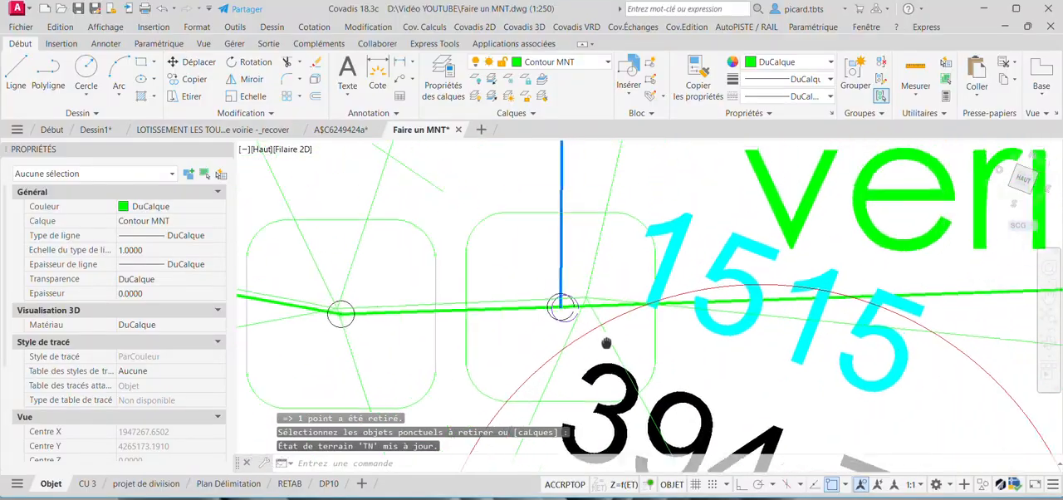
scroll(639, 316, "down", 10)
middle_click_drag(641, 316, 696, 369)
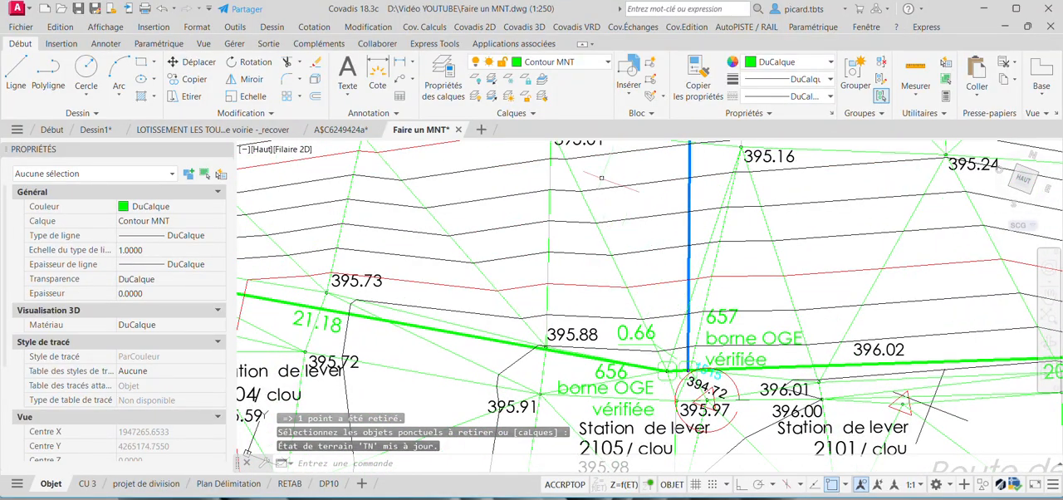
scroll(601, 177, "down", 5)
mouse_move(601, 178)
middle_mouse_down()
mouse_move(611, 185)
mouse_move(606, 251)
middle_mouse_up()
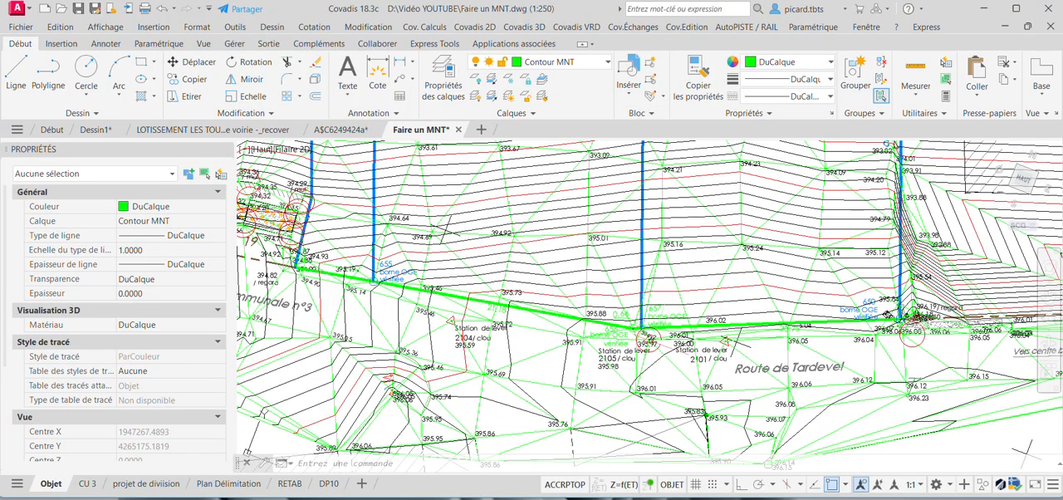
middle_click_drag(569, 186, 622, 196)
scroll(646, 237, "down", 8)
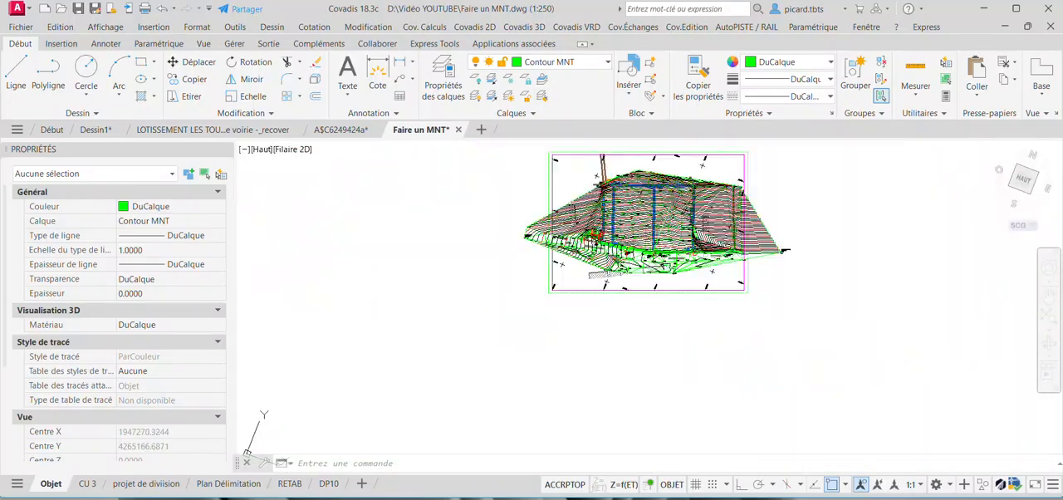
scroll(659, 238, "down", 2)
middle_click_drag(658, 238, 599, 265)
Generate automatic contours from the TN model without a contour limit, as smoothed polylines at 1 m on T-Courbe 1m00 and 5 m on T-Courbe 5m00.
scroll(595, 245, "up", 2)
left_click(529, 26)
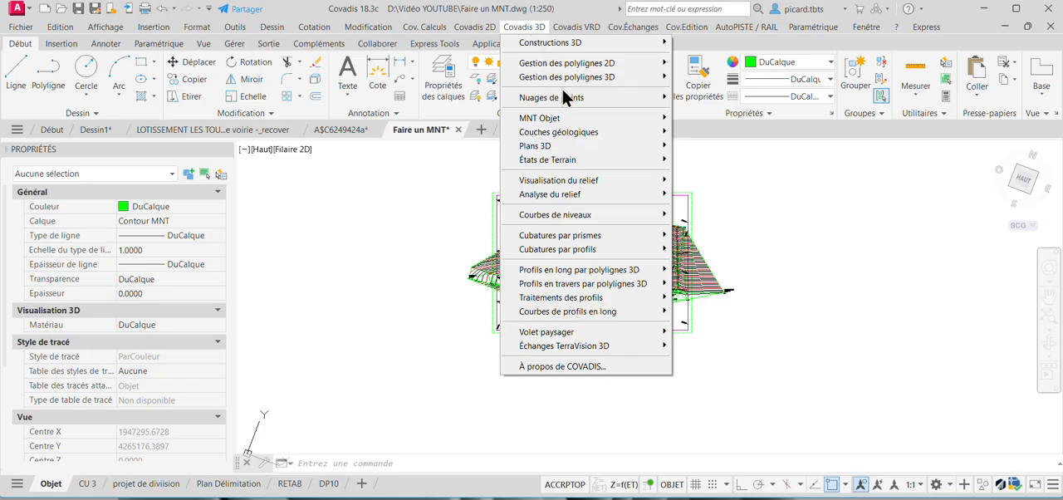
mouse_move(584, 194)
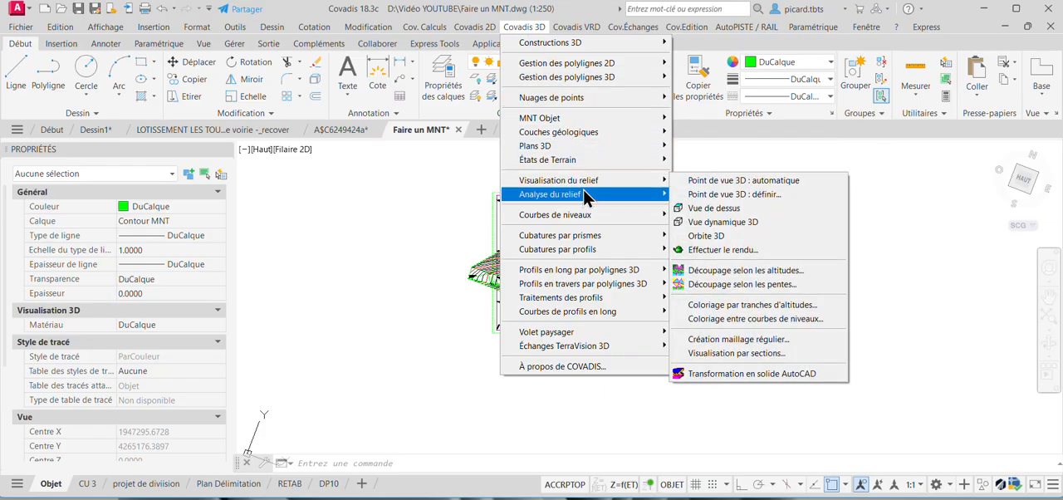
mouse_move(584, 214)
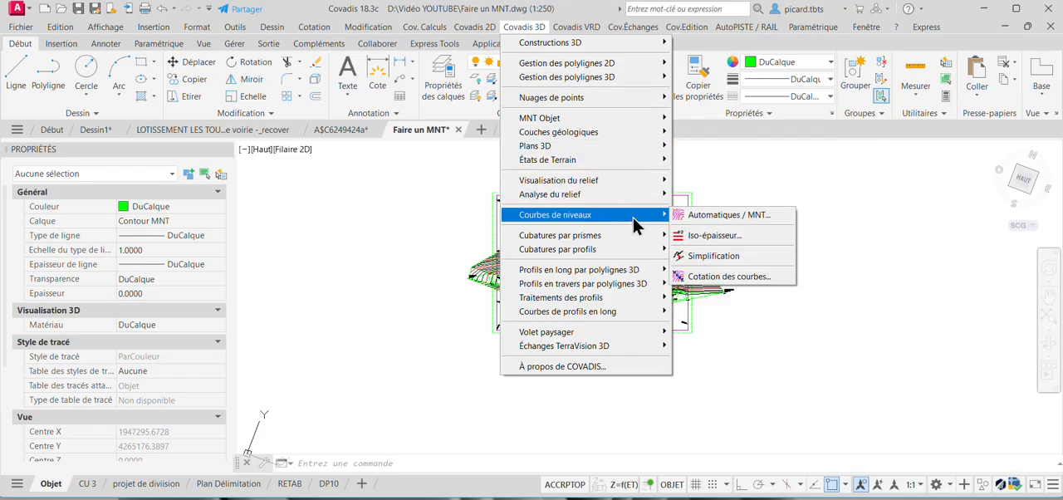
left_click(703, 215)
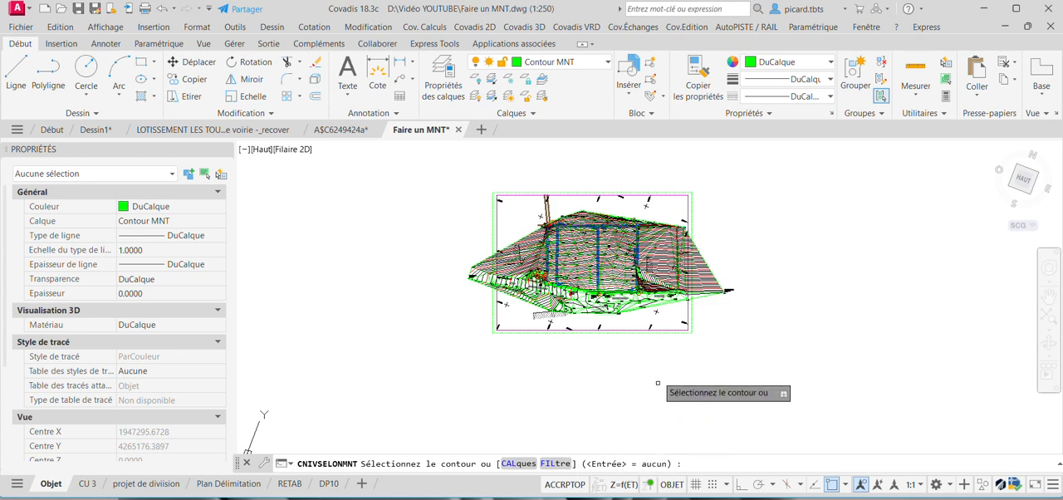
key("Return")
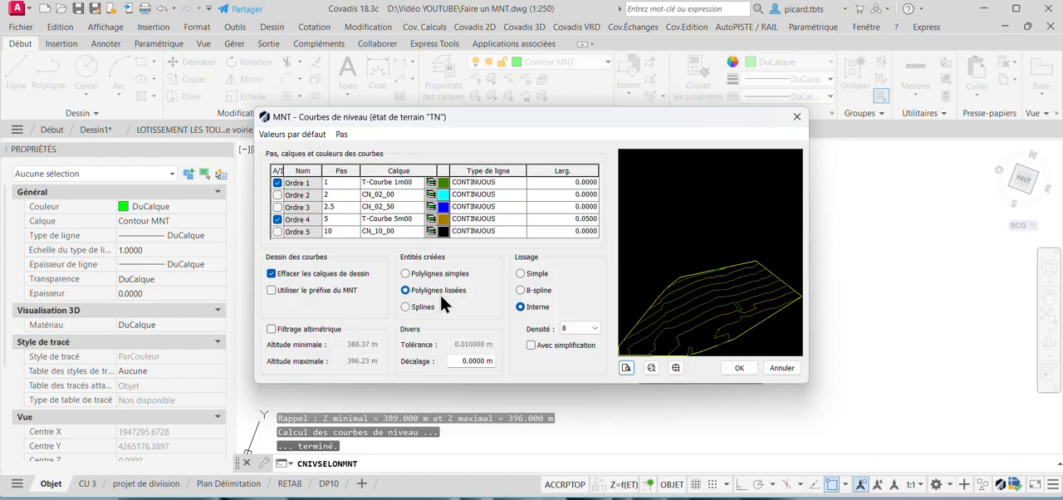
left_click(738, 368)
Freeze the TN_MNT layer to hide the terrain model's triangles.
scroll(583, 395, "up", 3)
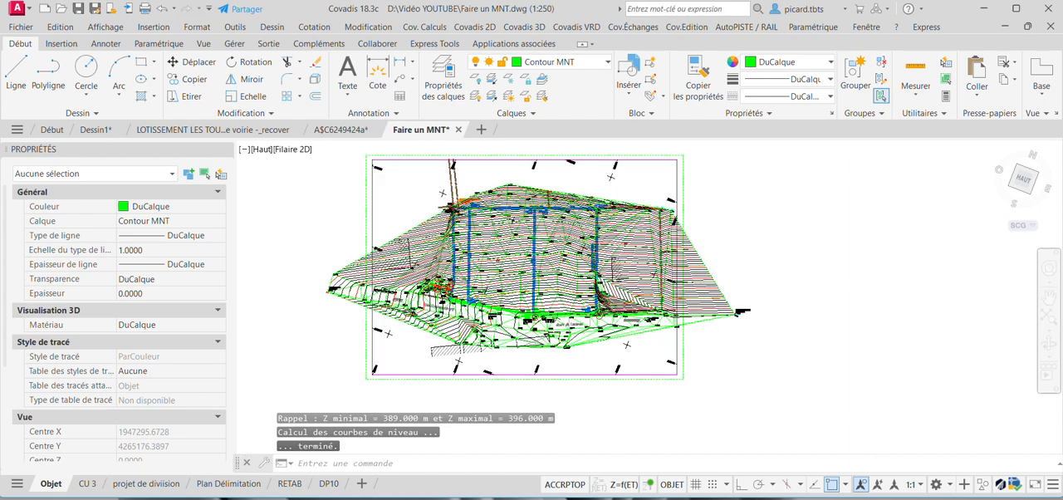
left_click(531, 60)
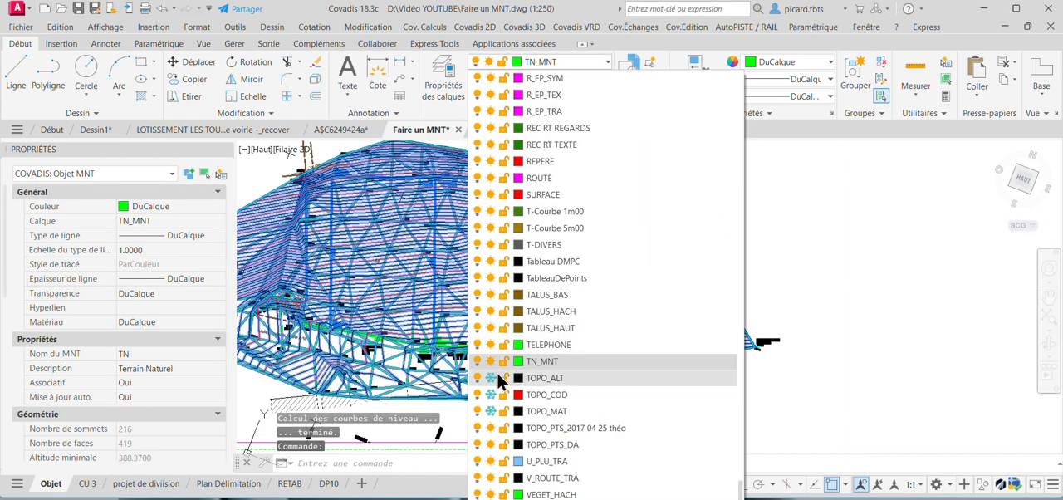
left_click(490, 360)
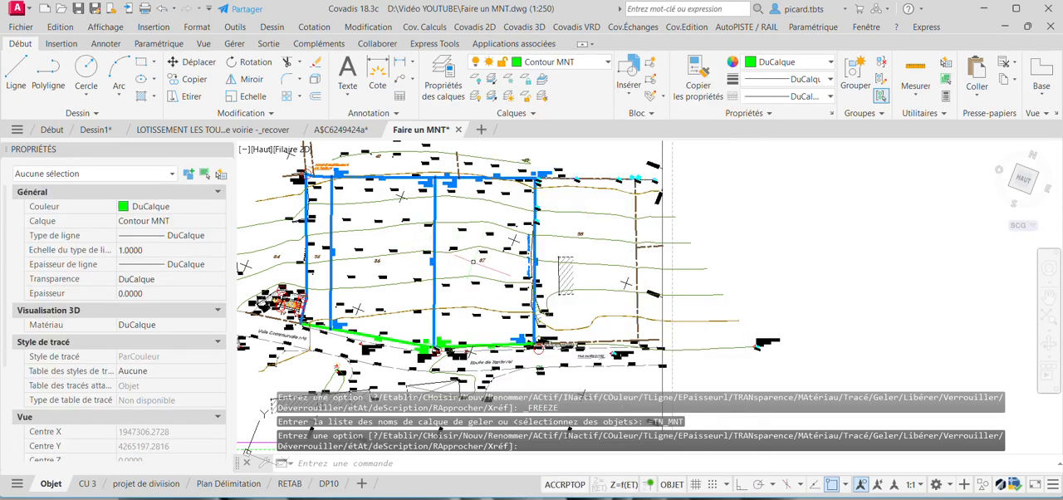
Select one of the 1 m contour polylines across the plots to check it, and clear the selection.
middle_click_drag(490, 272, 604, 222)
left_click(513, 222)
middle_click_drag(550, 246, 637, 284)
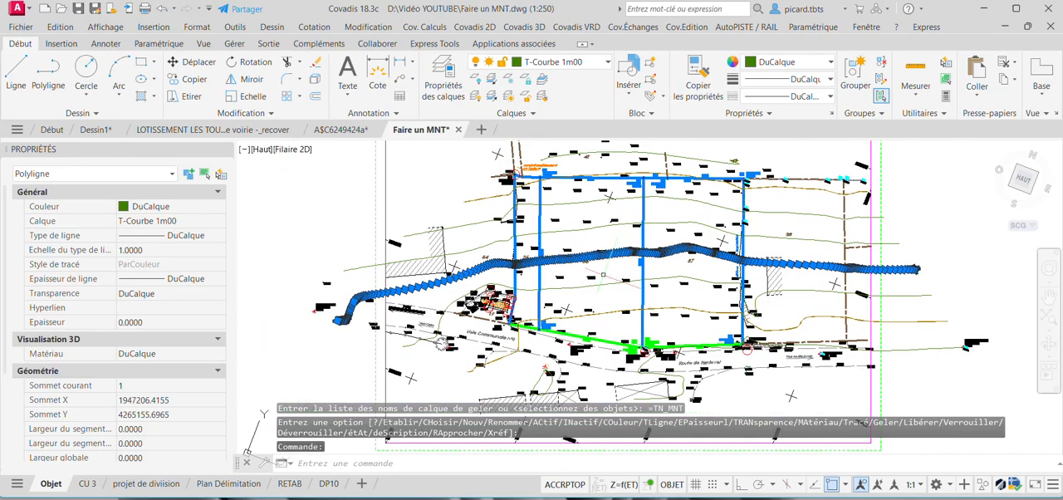
key("Escape")
scroll(498, 311, "up", 4)
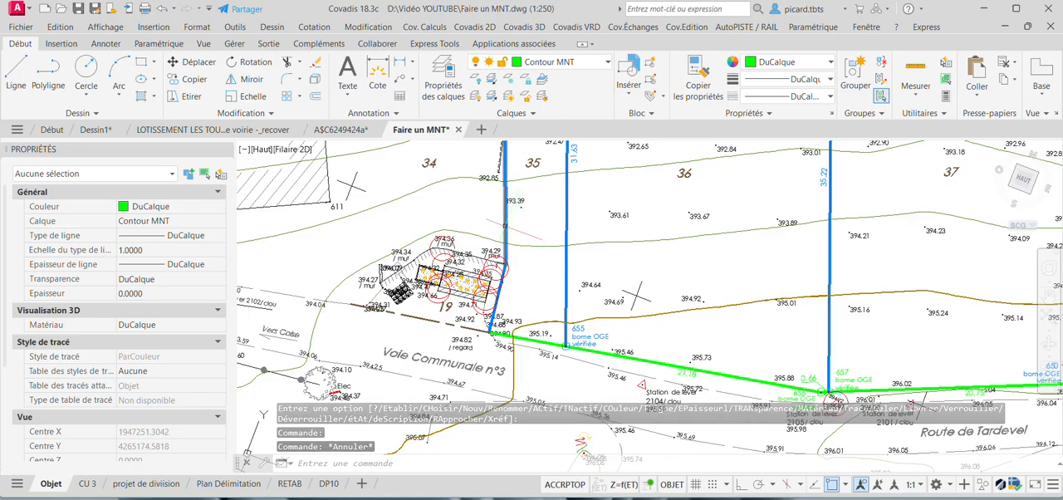
Trim the contours west of plot 35, using plot 35's western and plot 37's eastern boundary lines as cutting edges.
left_click(506, 226)
scroll(498, 295, "up", 4)
left_click(500, 295)
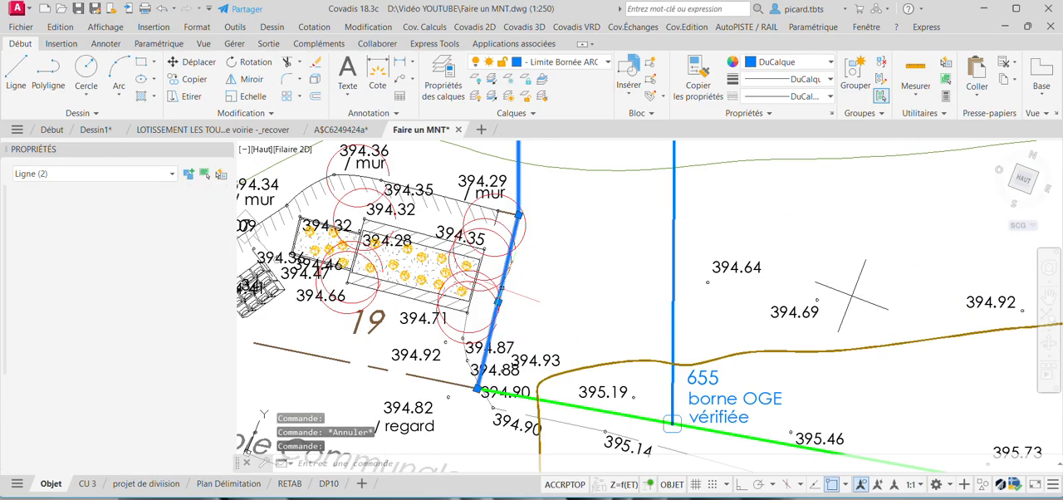
scroll(549, 291, "down", 4)
middle_click_drag(548, 312, 549, 273)
scroll(549, 274, "down", 2)
middle_click_drag(586, 317, 513, 320)
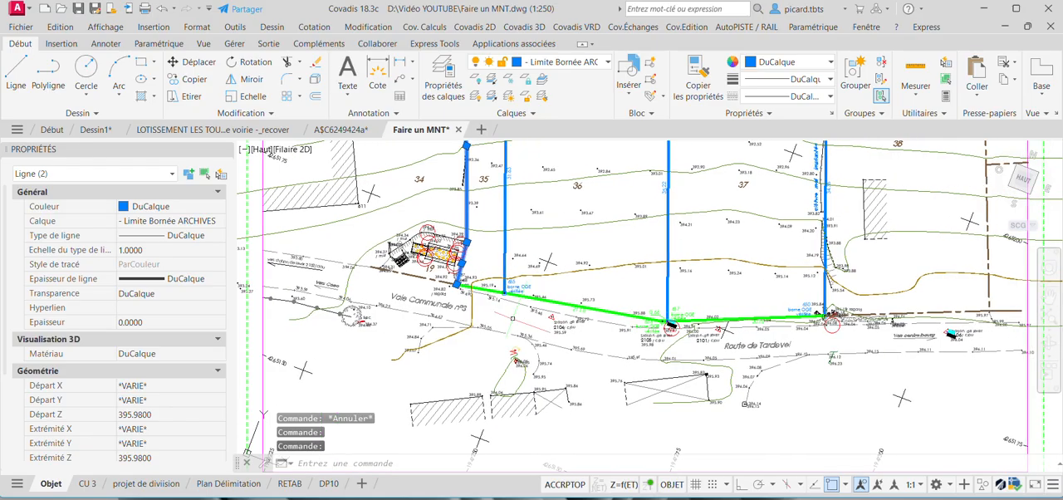
left_click(826, 208)
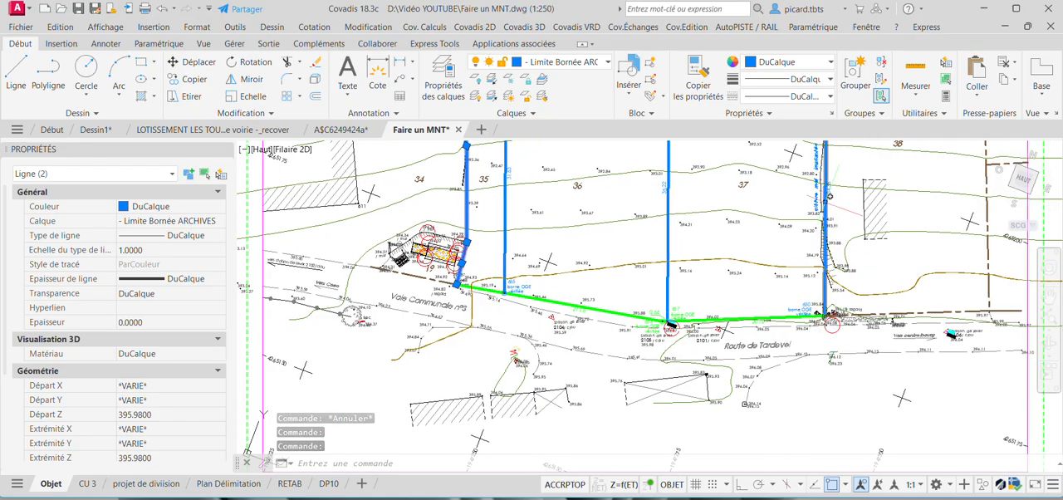
middle_click_drag(825, 205, 813, 237)
scroll(812, 237, "down", 4)
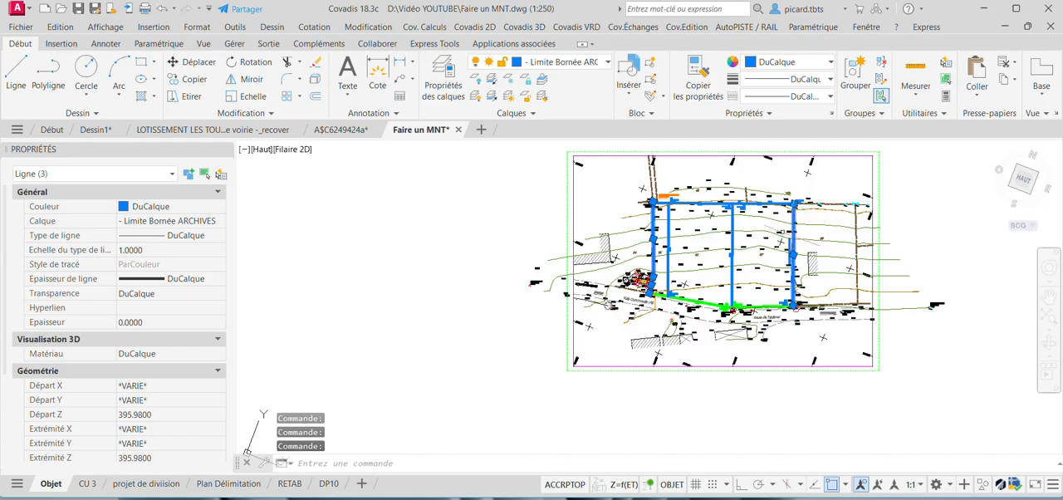
scroll(780, 250, "up", 2)
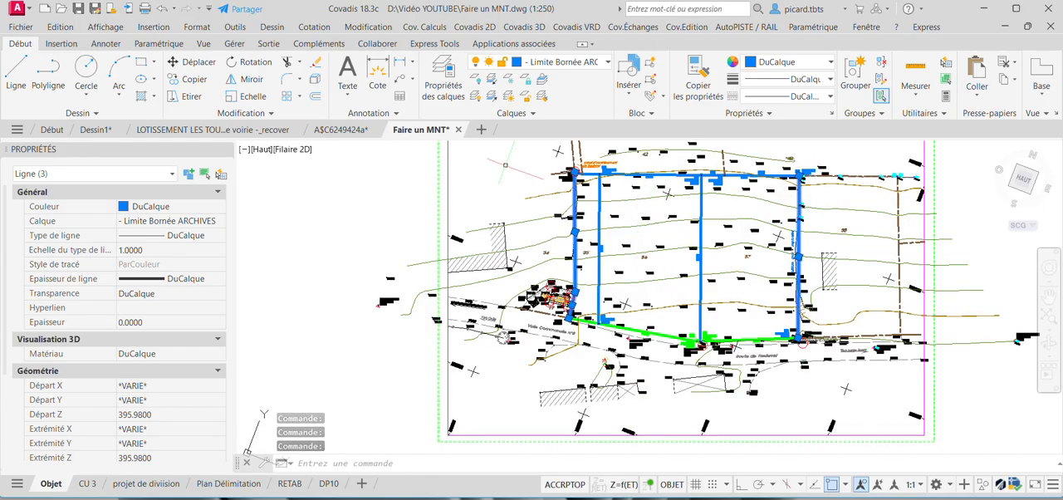
left_click(286, 63)
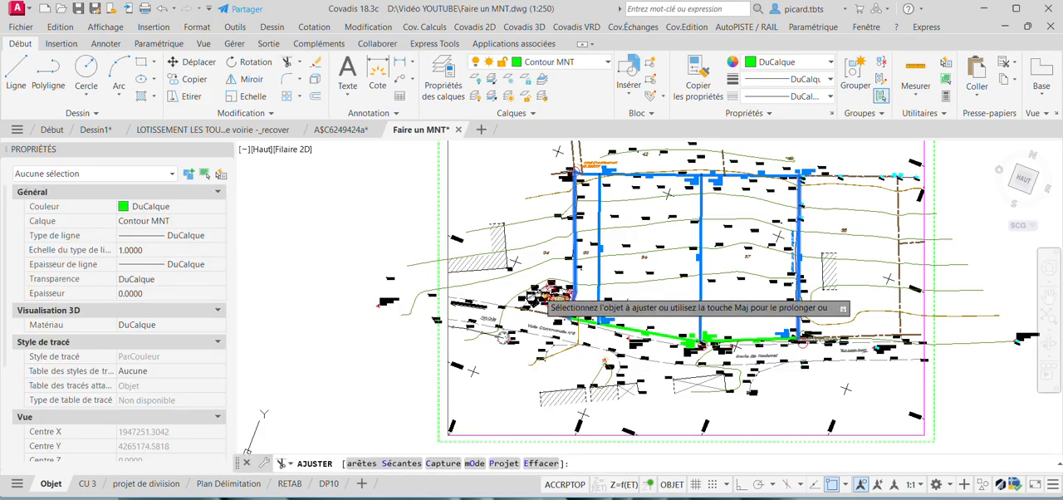
scroll(534, 280, "up", 2)
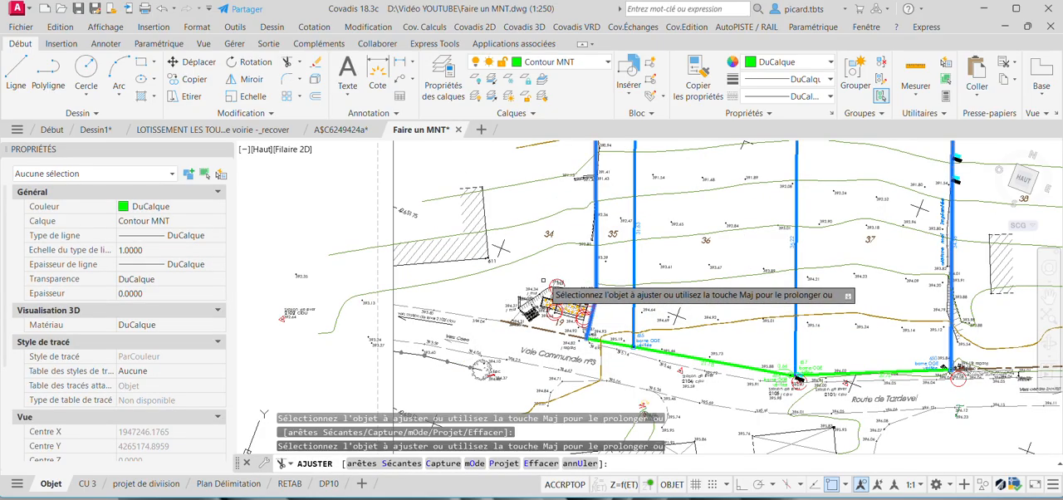
left_click(549, 250)
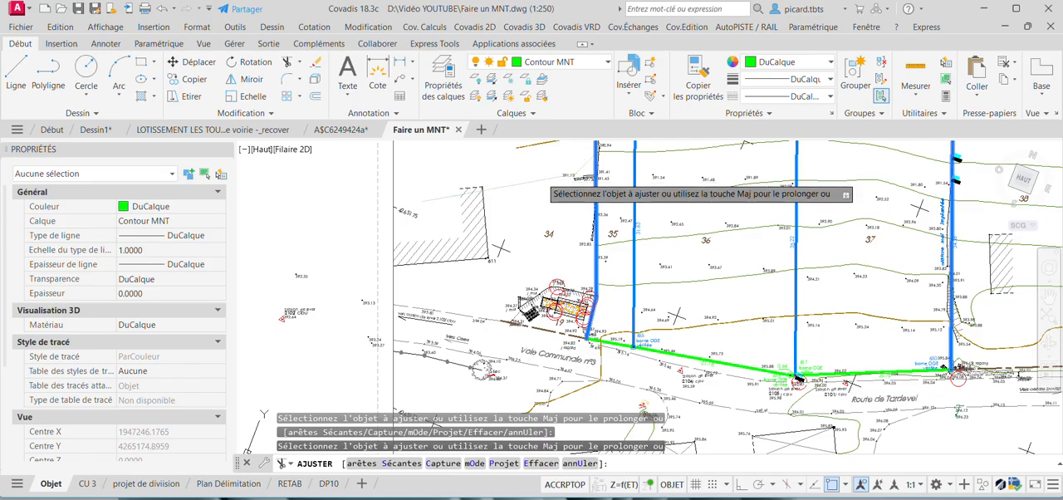
middle_click_drag(541, 174, 558, 247)
scroll(562, 247, "down", 4)
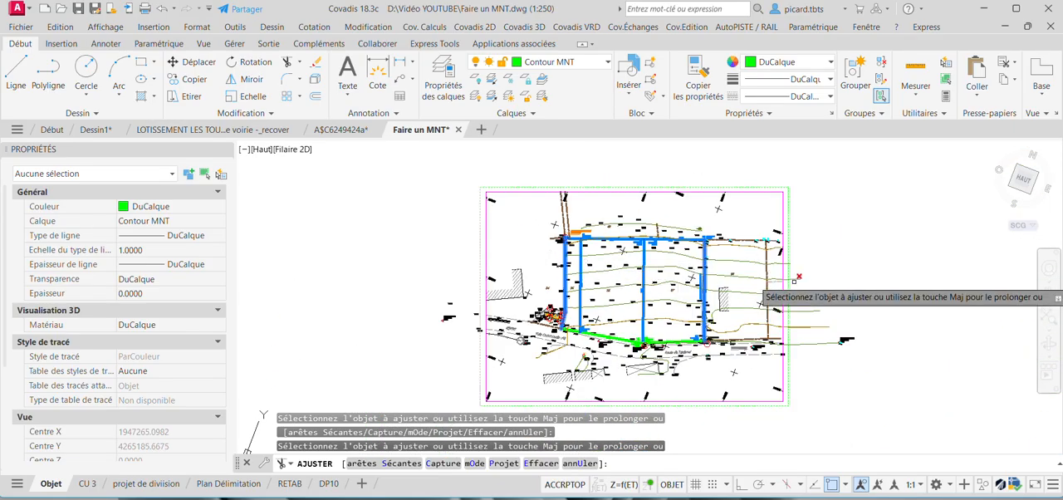
Trim the contours that extend east beyond plot 37's eastern boundary, across plot 38, and end the trimming.
scroll(739, 212, "up", 4)
left_click(755, 223)
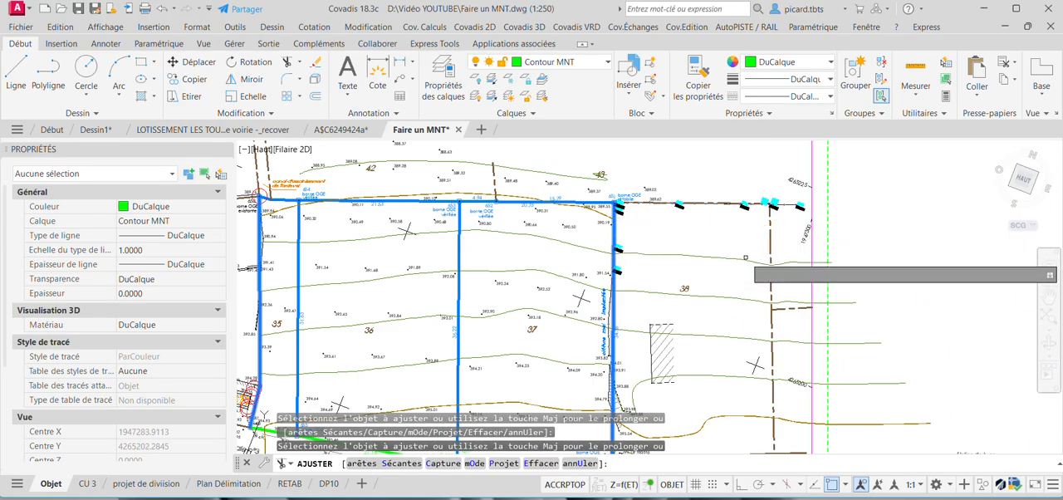
middle_click_drag(739, 295, 721, 225)
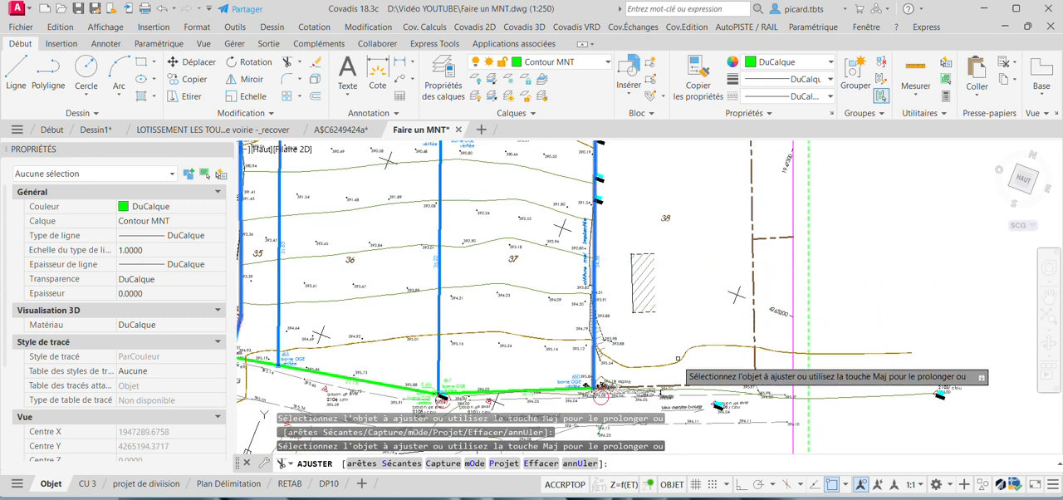
mouse_move(677, 361)
middle_mouse_down()
mouse_move(667, 313)
mouse_move(704, 259)
middle_mouse_up()
scroll(539, 292, "up", 4)
key("Escape")
Trim the contours south of the plots along Voie Communale n°3 and Route de Tardevel, using the FB1 Bord enrobé polylines as cutting edges.
scroll(697, 329, "down", 6)
scroll(703, 259, "up", 6)
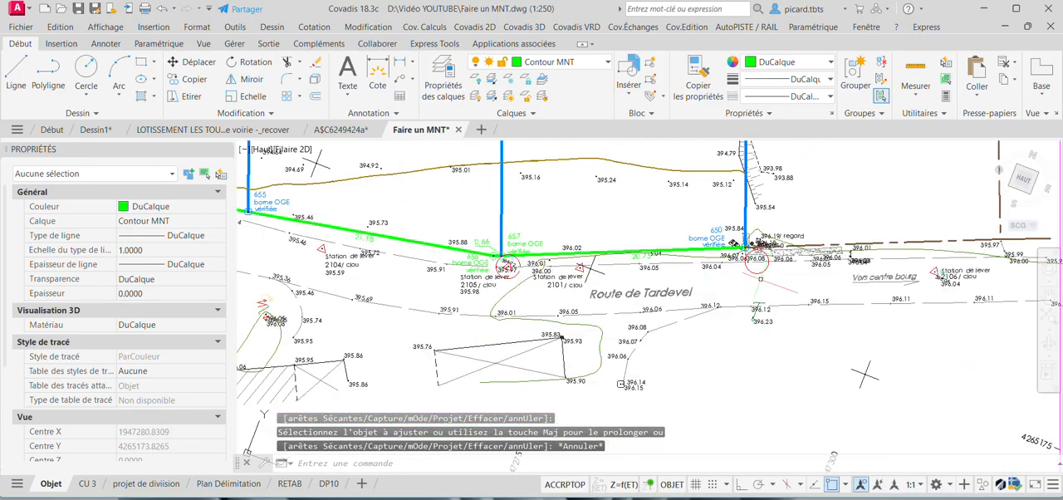
left_click(909, 260)
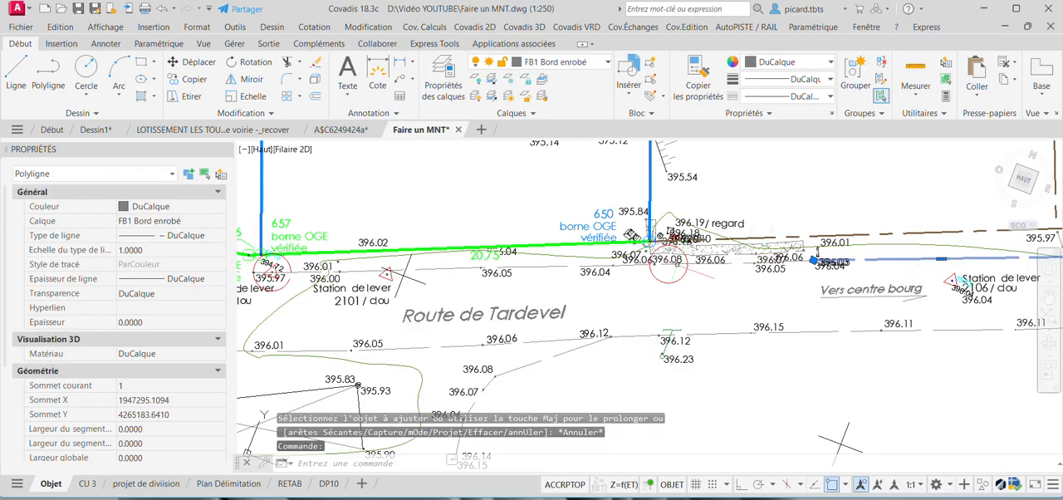
left_click(558, 263)
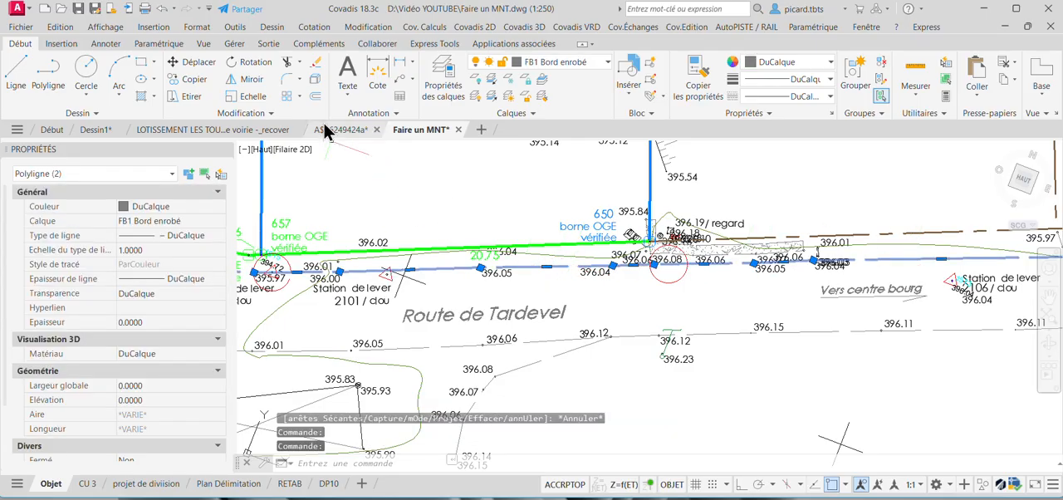
left_click(287, 63)
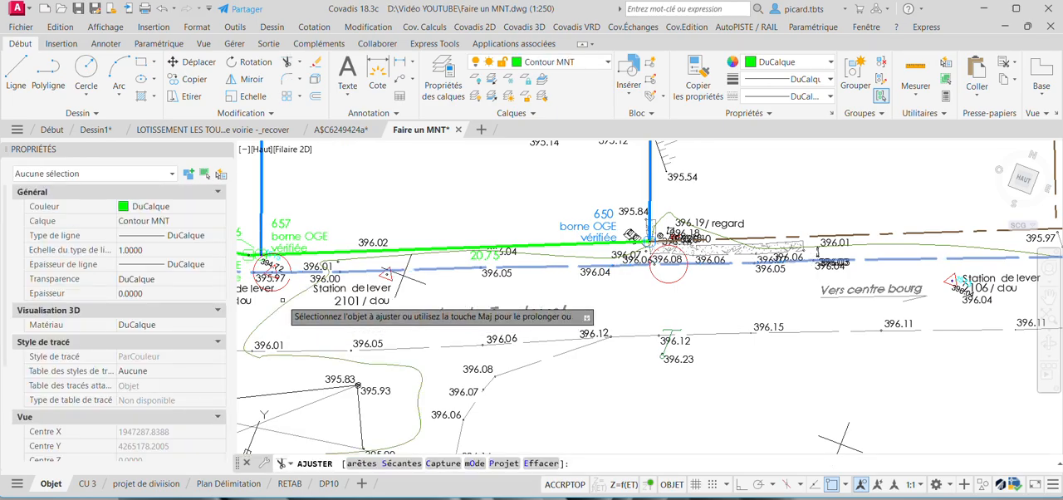
left_click(413, 314)
scroll(412, 314, "down", 4)
scroll(413, 314, "up", 5)
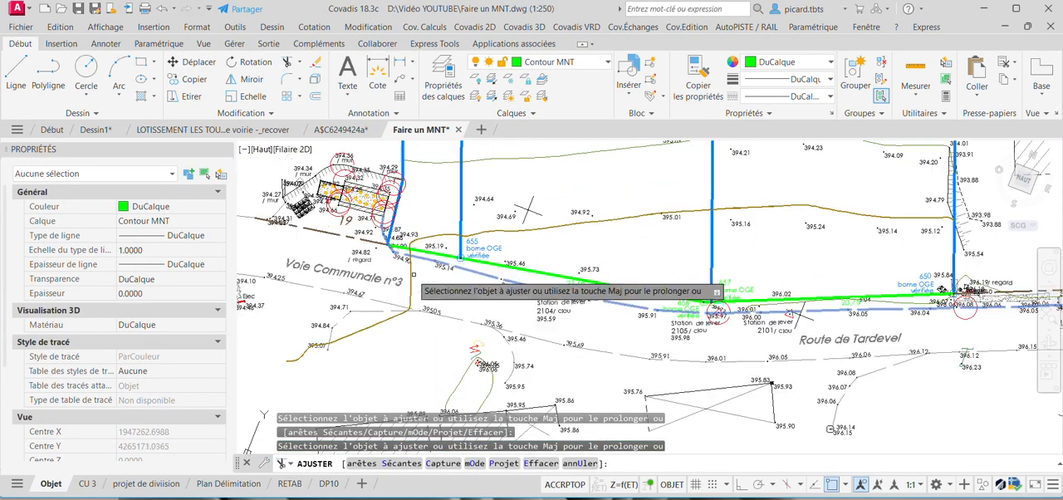
middle_click_drag(565, 308, 536, 217)
middle_click_drag(757, 319, 678, 319)
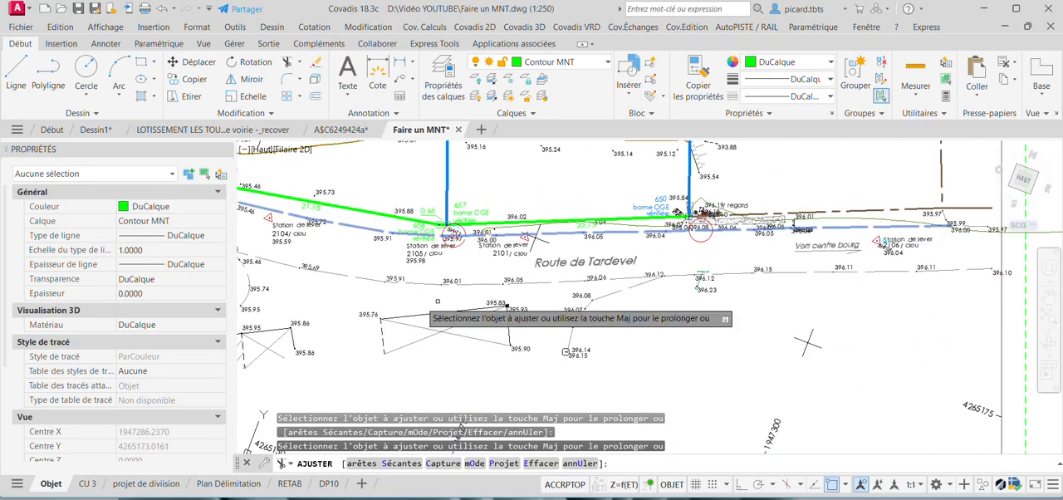
key("Escape")
Delete the closed 1 m contour loop left south of Voie Communale n°3, beside the hatched buildings.
middle_click_drag(419, 309, 572, 320)
left_click(536, 287)
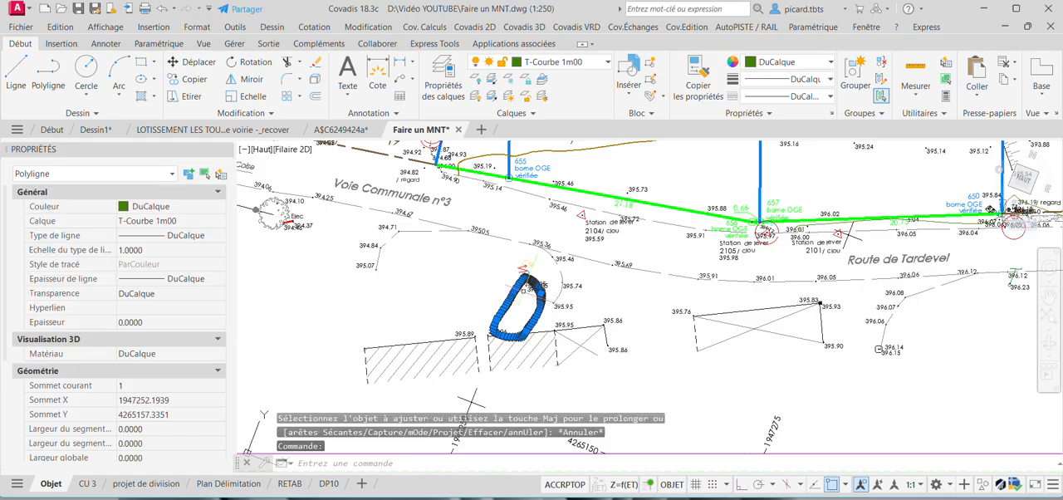
key("Delete")
Start the Covadis contour labelling along axes entered by two points, with the curve adjusted under the text.
scroll(542, 273, "down", 3)
scroll(615, 236, "down", 5)
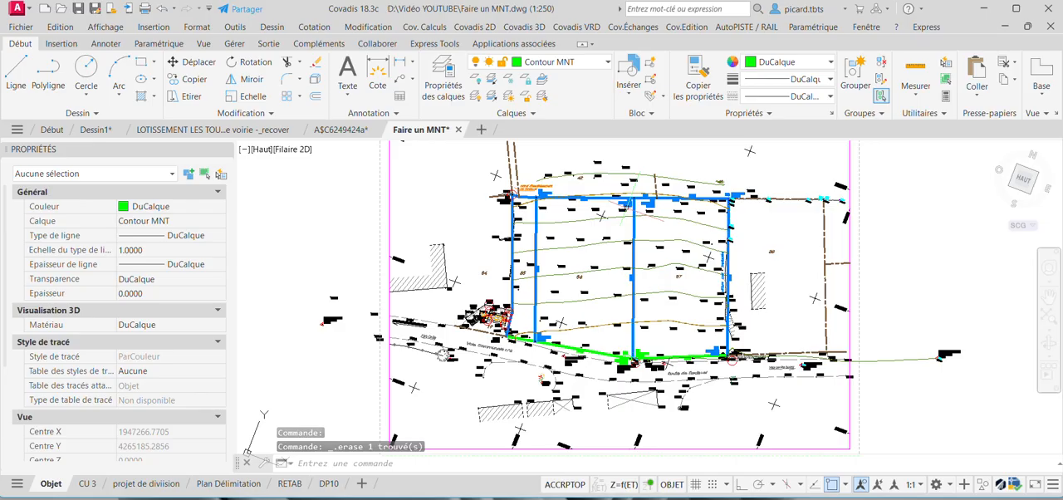
left_click(529, 30)
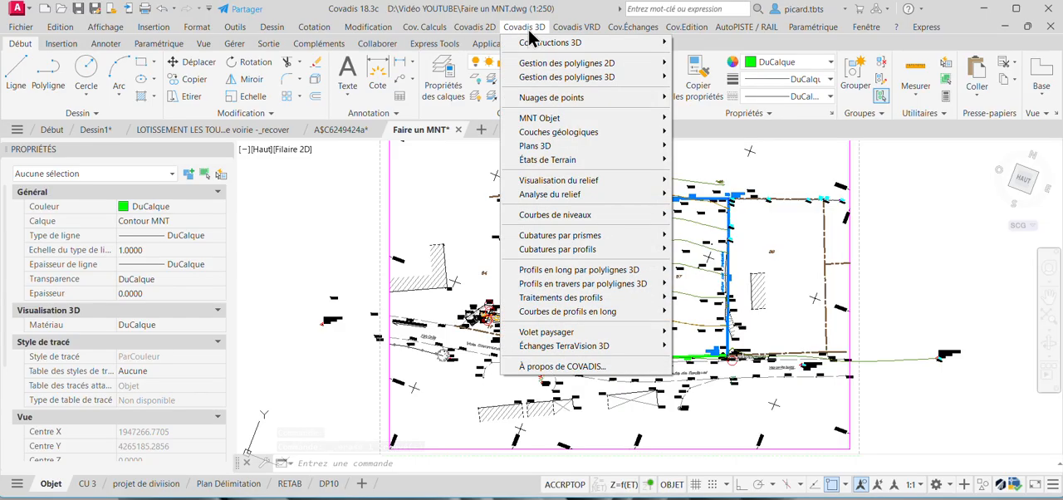
mouse_move(589, 216)
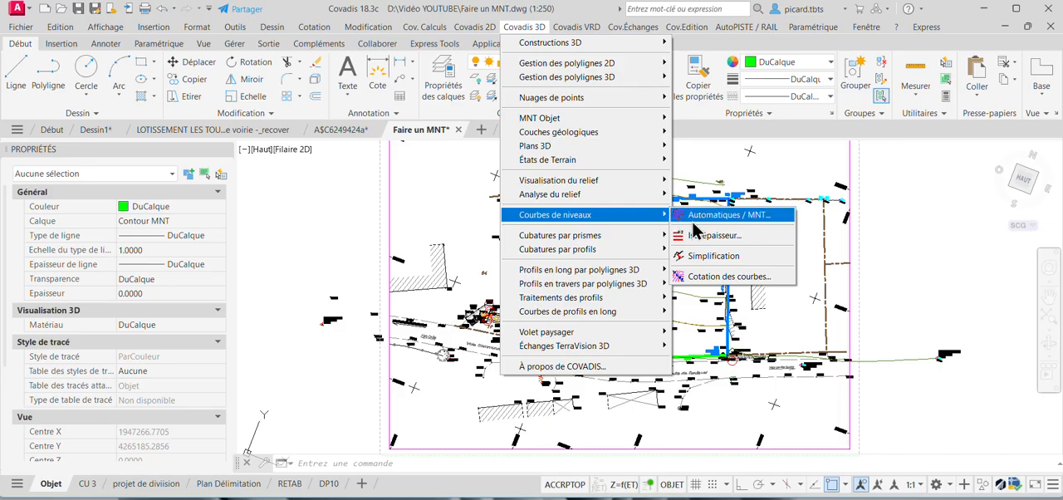
left_click(735, 278)
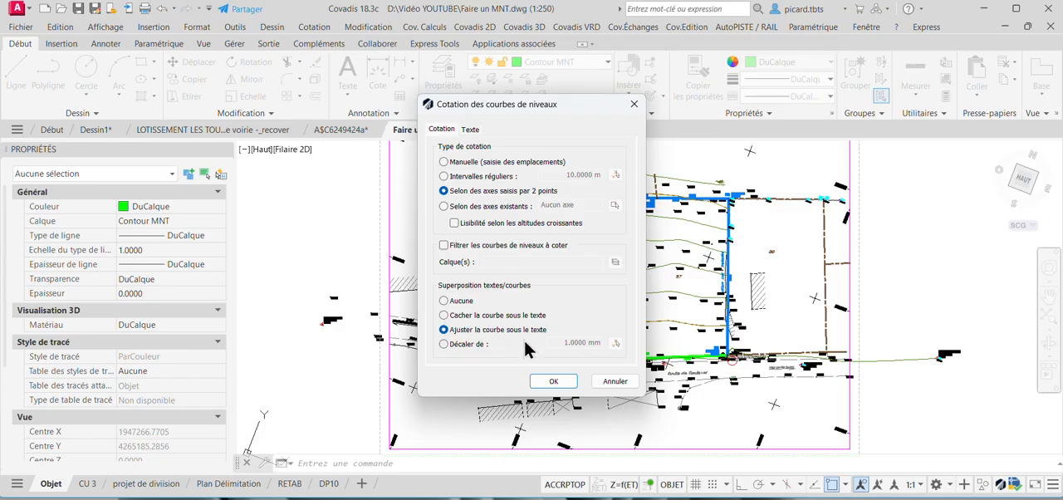
left_click(551, 382)
Draw the labelling axis from north of plot 42's contour down through plot 36 to just south of the 5 m contour near the road.
scroll(619, 170, "up", 3)
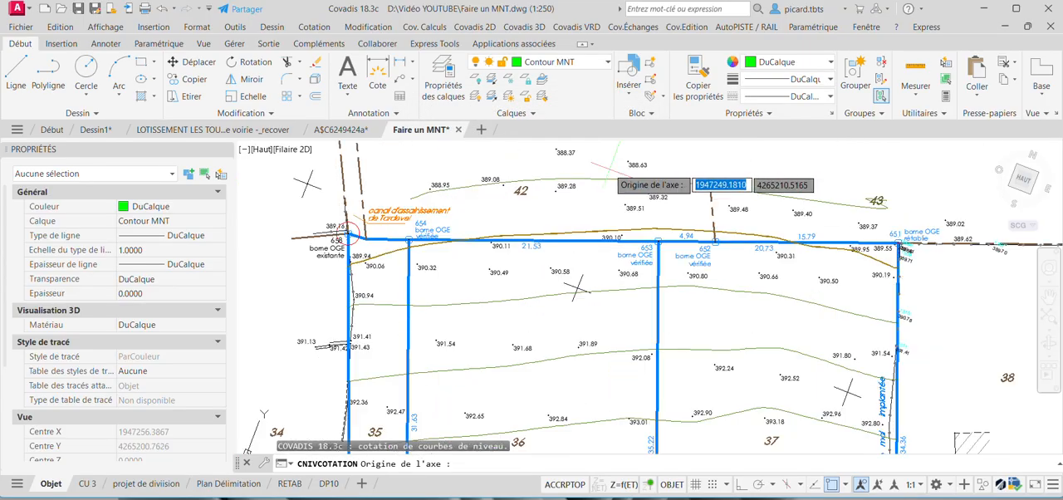
left_click(610, 166)
scroll(611, 167, "down", 2)
middle_click_drag(603, 389, 607, 264)
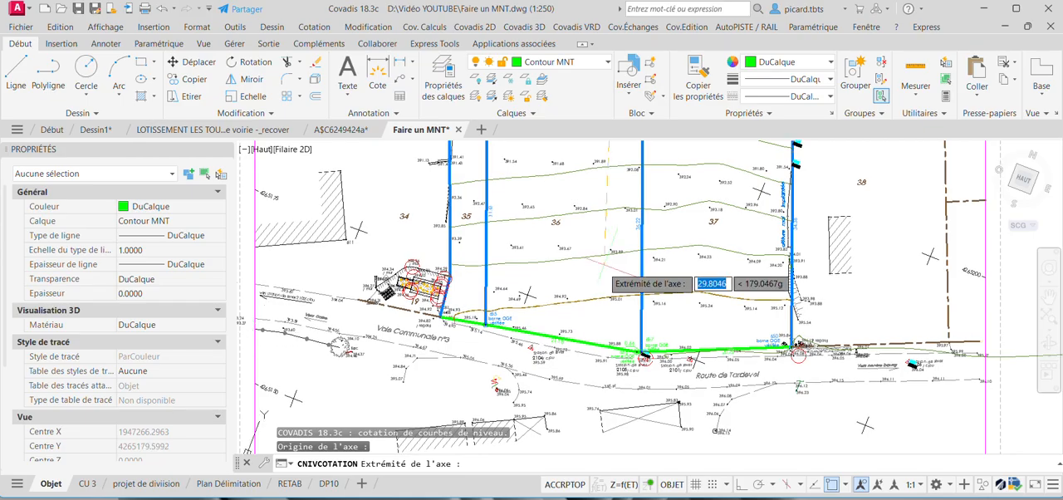
scroll(600, 319, "up", 2)
left_click(600, 314)
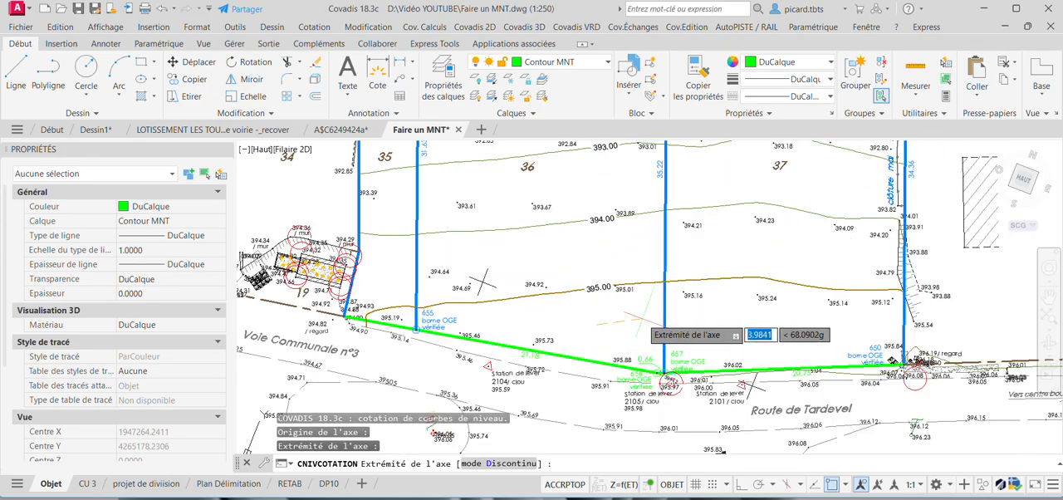
key("Return")
Delete the stray 395.98 label placed on the northern plot boundary beside marker 653.
scroll(605, 292, "up", 4)
middle_click_drag(599, 270, 601, 315)
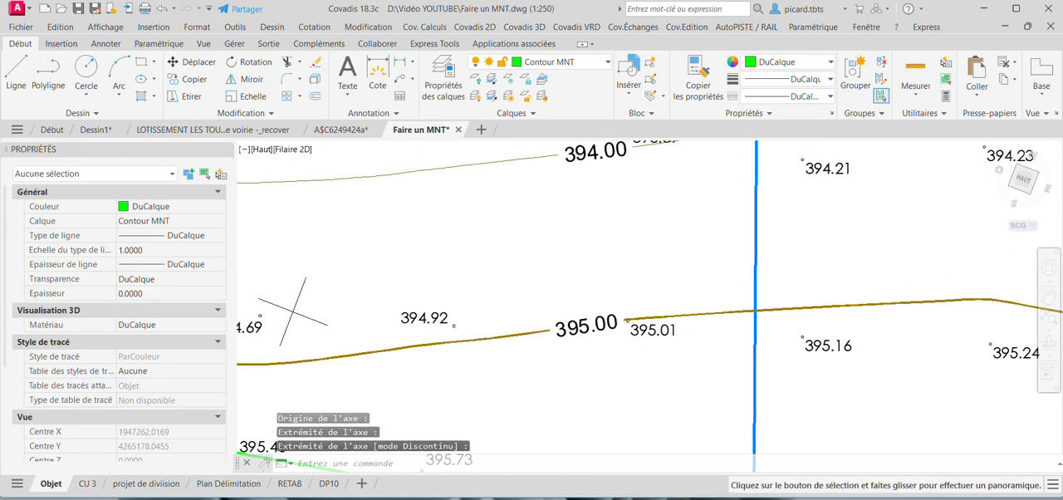
scroll(601, 307, "down", 2)
middle_click_drag(599, 197, 588, 302)
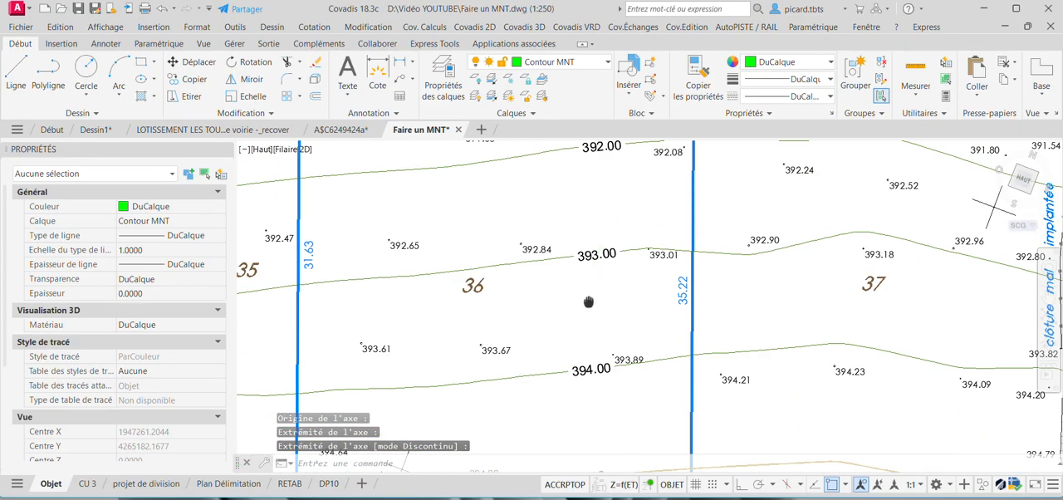
middle_click_drag(603, 161, 593, 309)
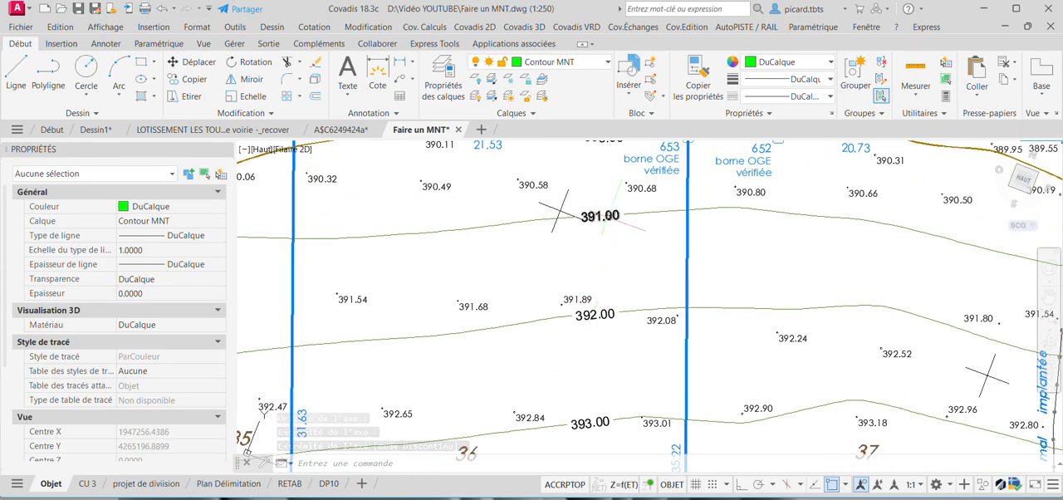
middle_click_drag(607, 219, 607, 295)
scroll(616, 218, "up", 2)
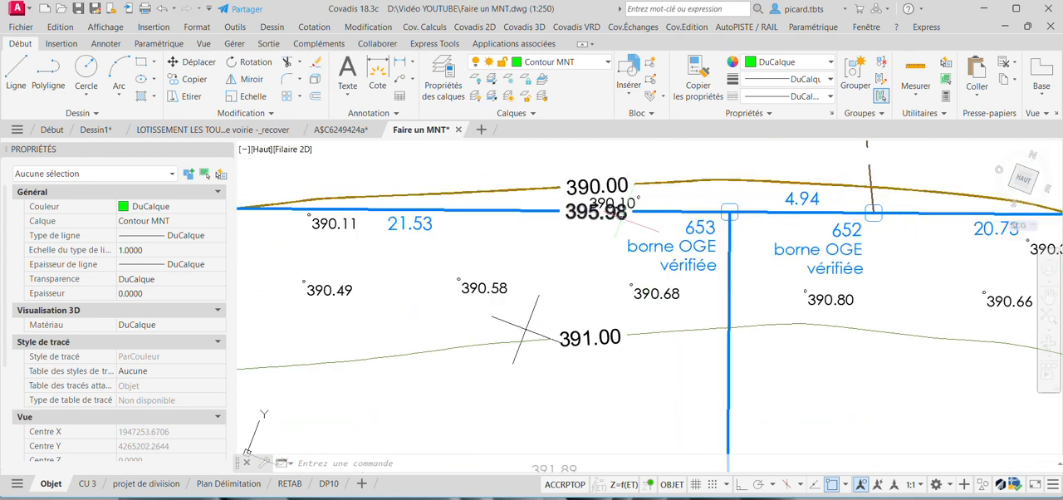
left_click(616, 215)
scroll(621, 218, "down", 2)
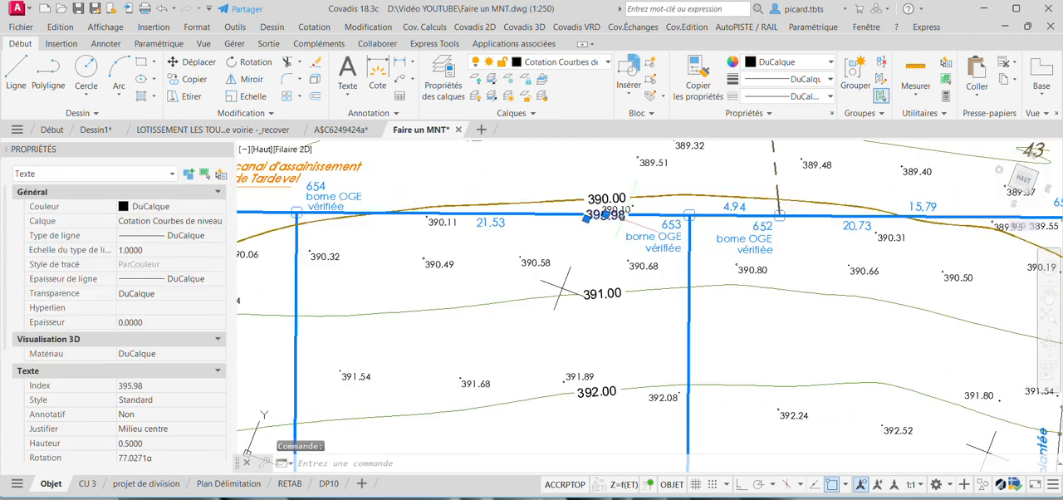
key("Delete")
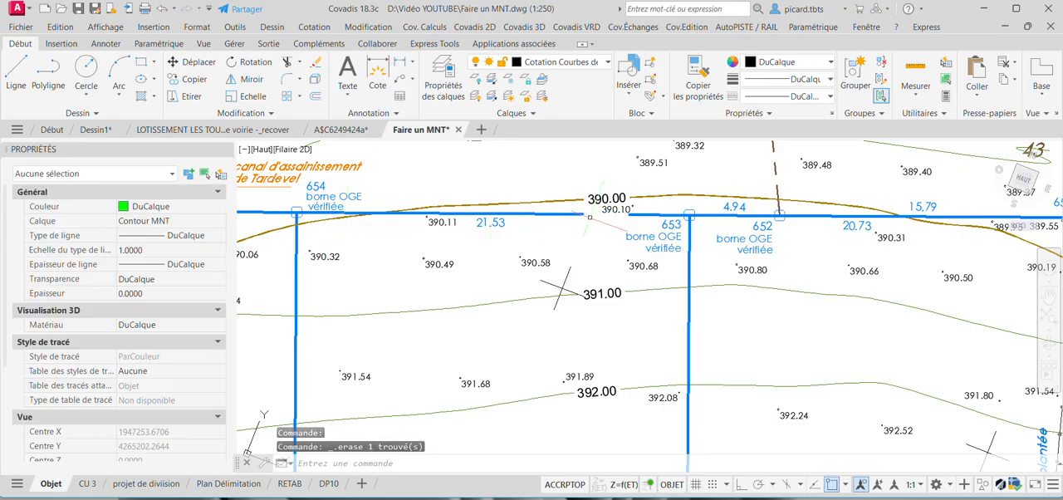
scroll(629, 217, "up", 2)
left_click(648, 215)
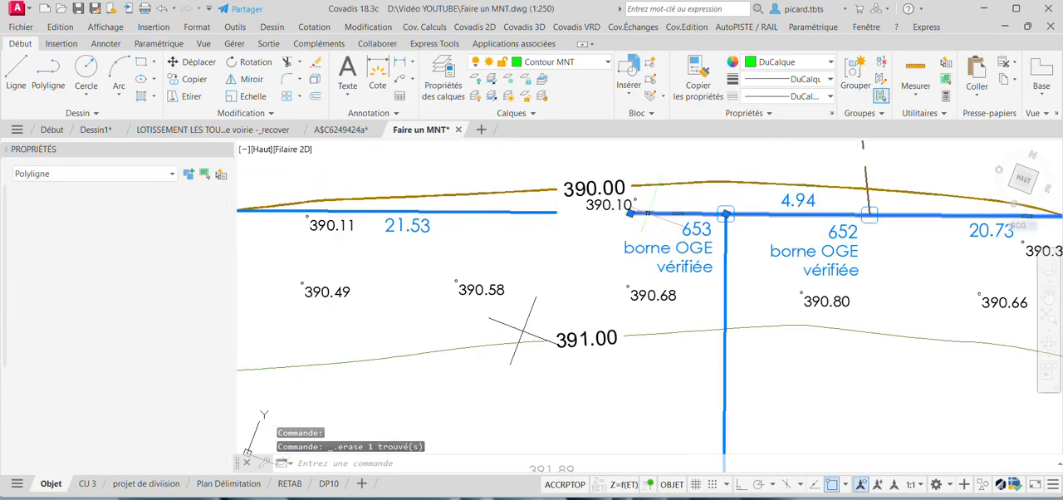
mouse_move(596, 170)
middle_mouse_down()
mouse_move(578, 309)
mouse_move(579, 429)
middle_mouse_up()
key("Escape")
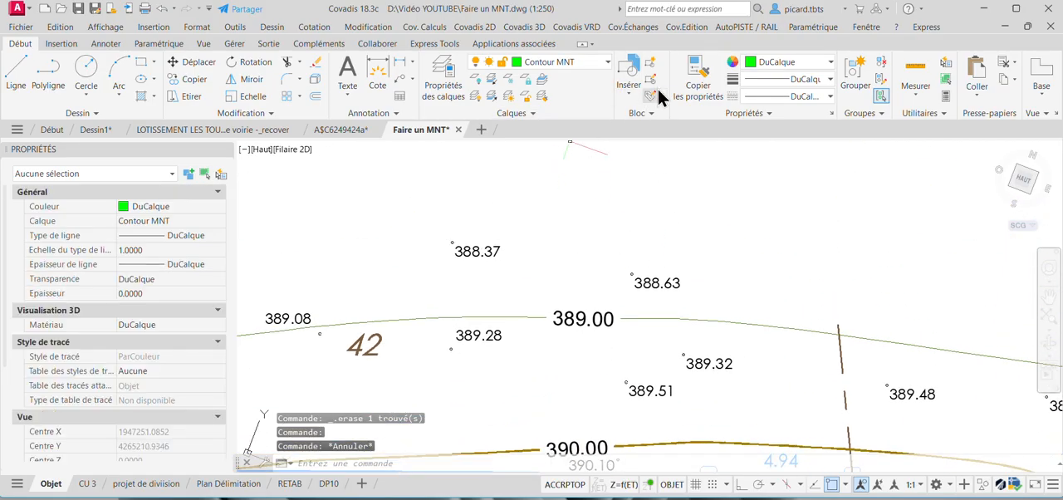
Match the properties of the 1 m contour line onto the 389.00, 391.00, 392.00, 393.00 and 394.00 elevation labels.
left_click(630, 318)
left_click(606, 317)
middle_click_drag(609, 318, 620, 126)
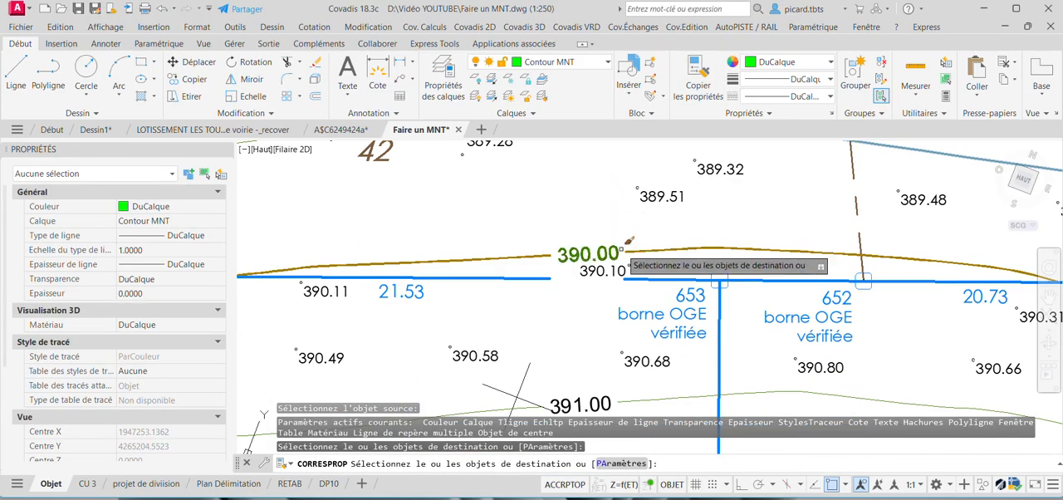
middle_click_drag(614, 353, 612, 276)
left_click(612, 311)
middle_click_drag(621, 429, 611, 266)
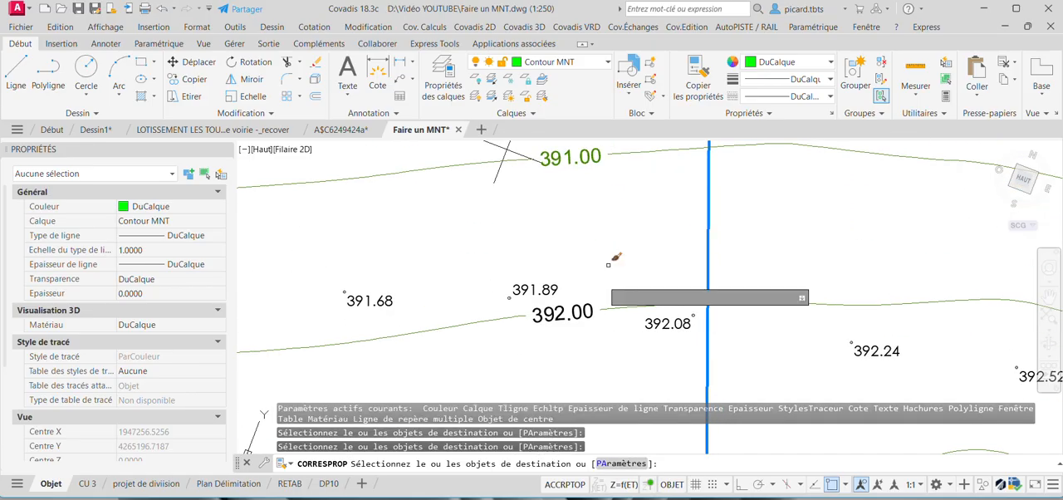
left_click(584, 305)
middle_click_drag(583, 325, 570, 179)
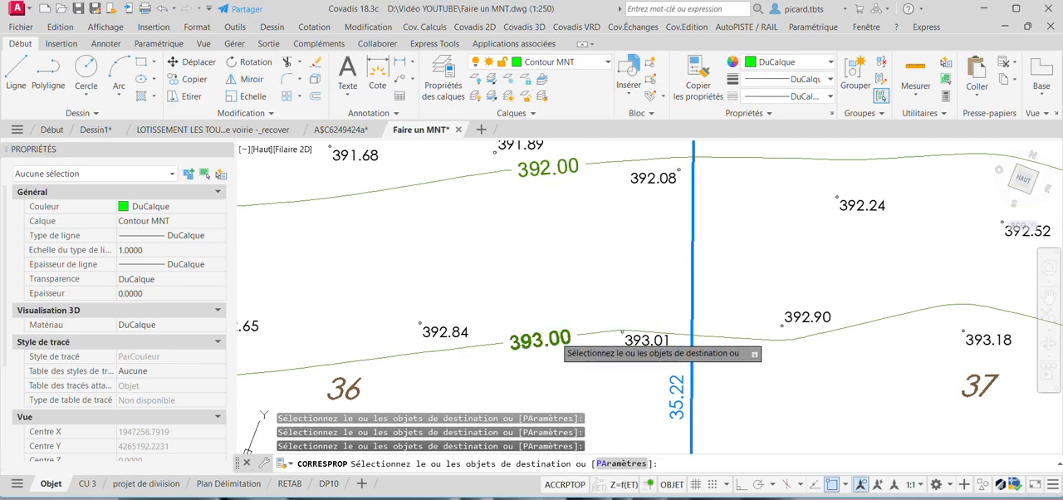
left_click(554, 335)
middle_click_drag(555, 341, 544, 214)
left_click(540, 387)
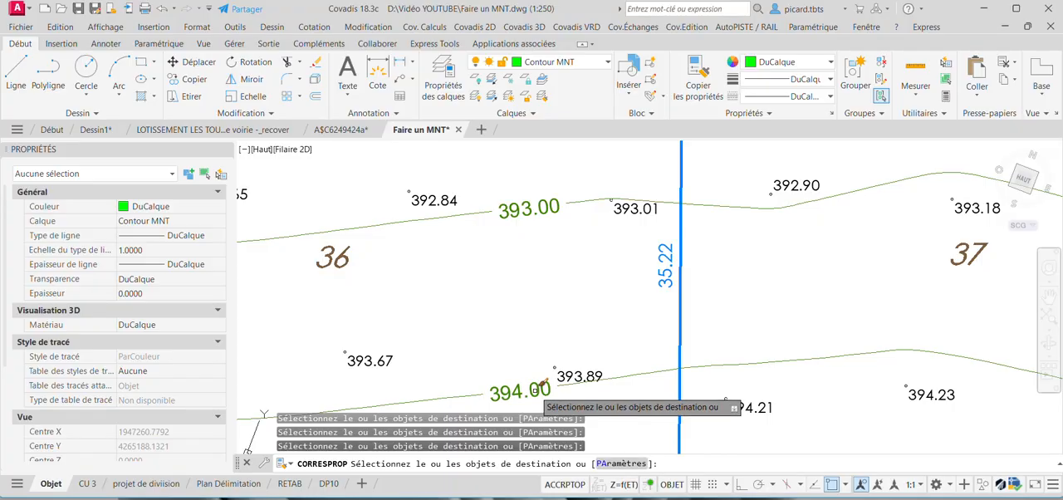
middle_click_drag(540, 387, 545, 227)
scroll(543, 331, "down", 2)
middle_click_drag(543, 331, 555, 215)
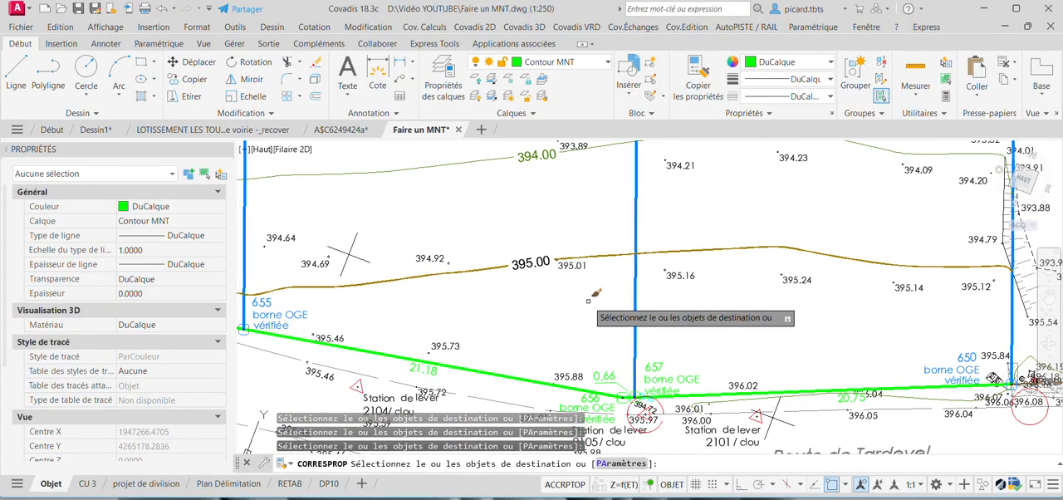
key("Escape")
Match the properties of the 5 m contour line onto the 395.00 and 390.00 elevation labels.
left_click(697, 75)
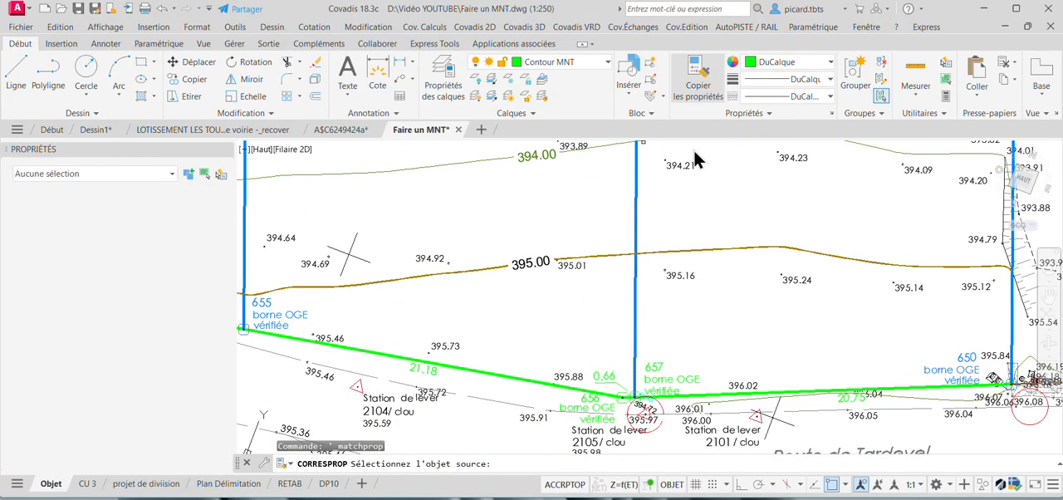
left_click(566, 259)
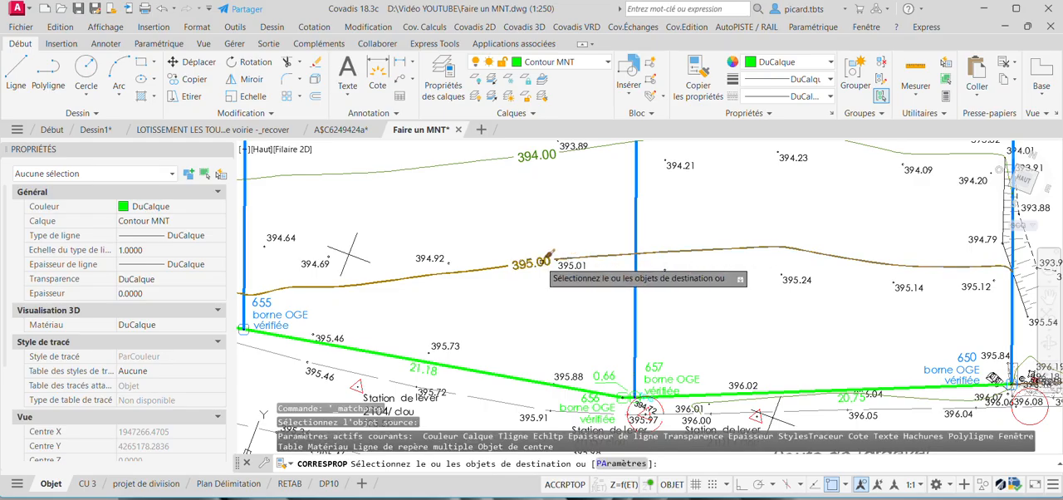
mouse_move(532, 187)
middle_mouse_down()
mouse_move(530, 393)
mouse_move(546, 254)
middle_mouse_up()
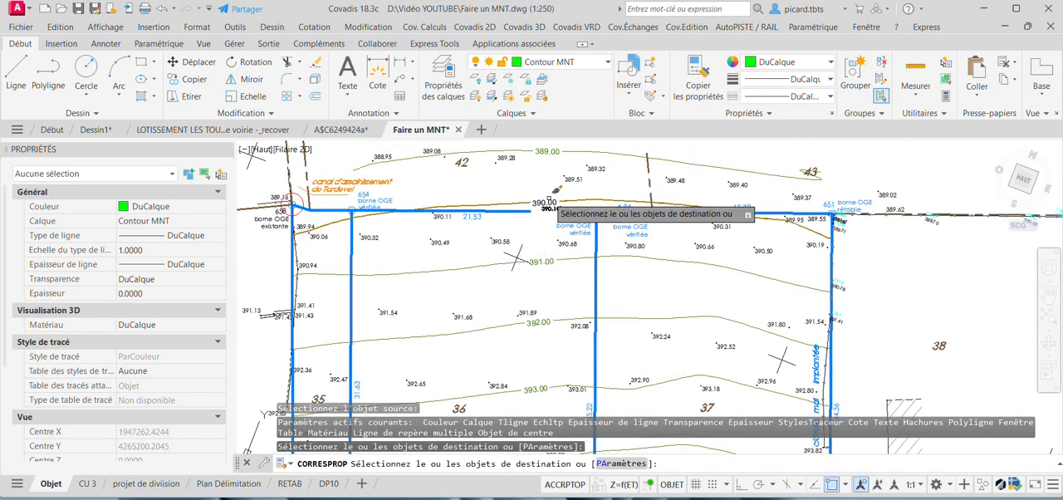
scroll(551, 203, "up", 2)
left_click(550, 205)
key("Return")
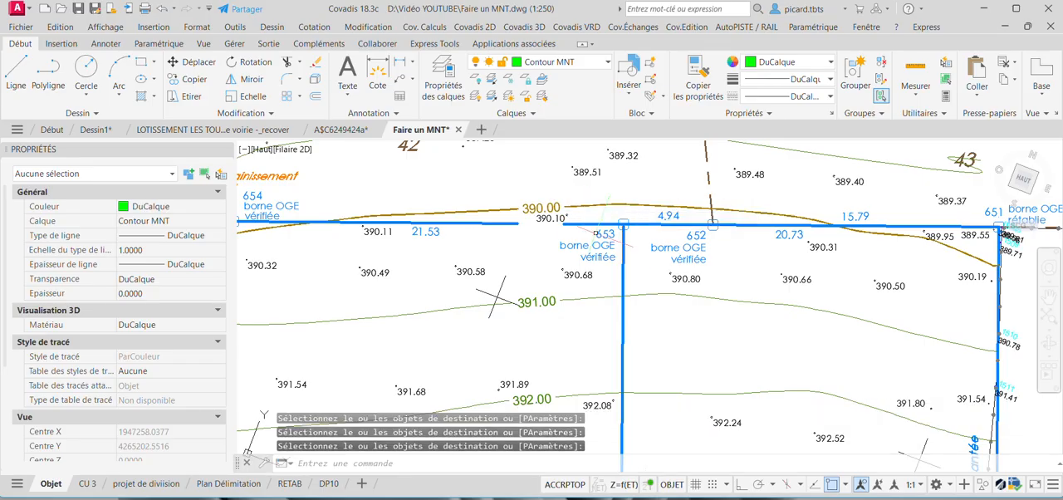
Thaw the TN_MNT layer to display the terrain model again.
scroll(693, 288, "down", 4)
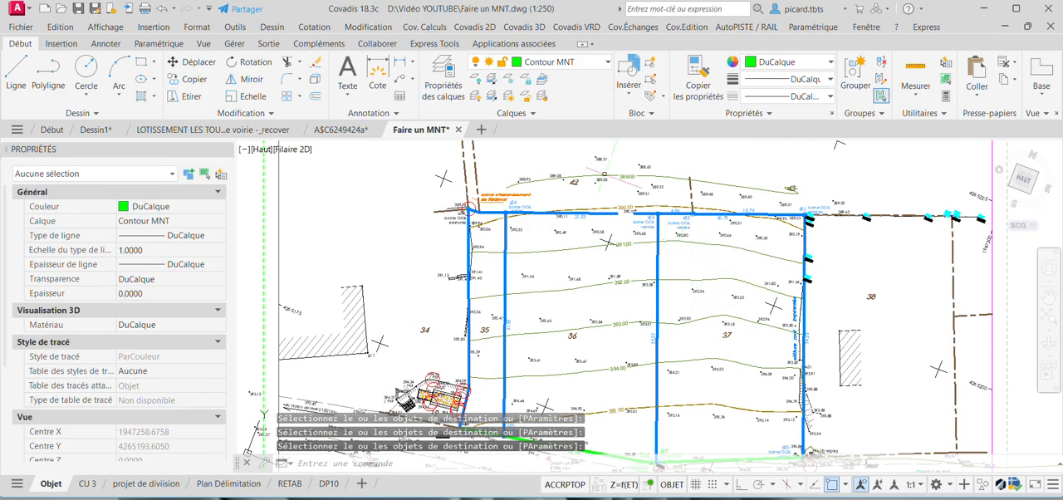
scroll(723, 295, "down", 2)
middle_click_drag(722, 295, 741, 282)
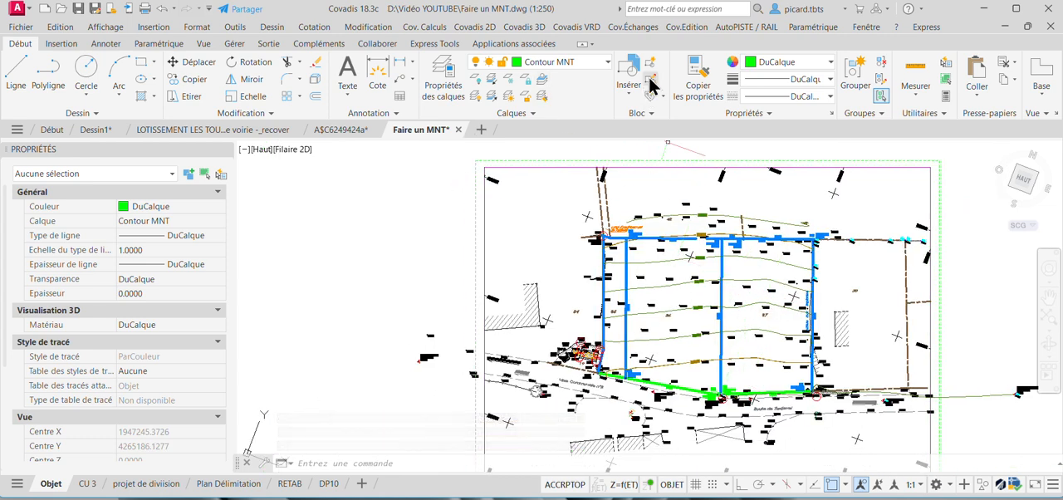
left_click(538, 30)
left_click(535, 65)
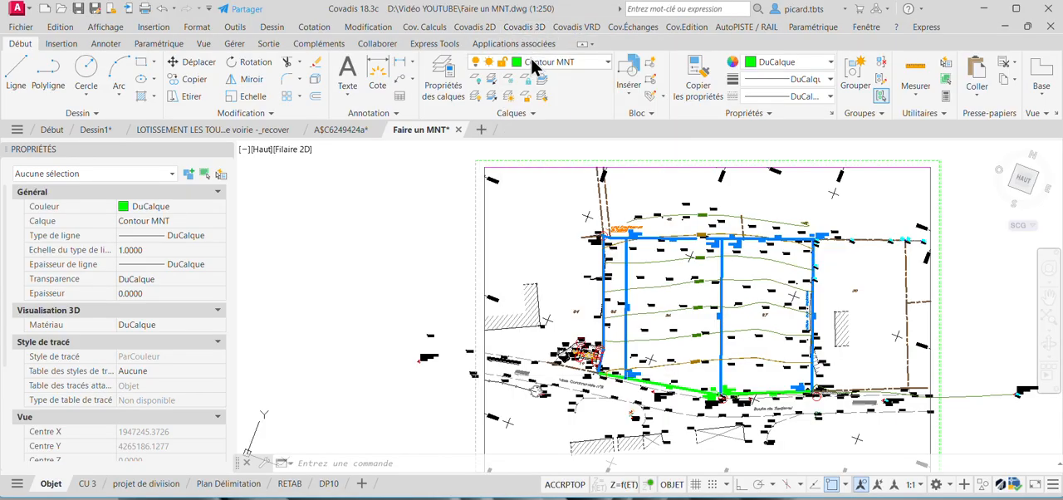
left_click(539, 65)
scroll(588, 348, "down", 20)
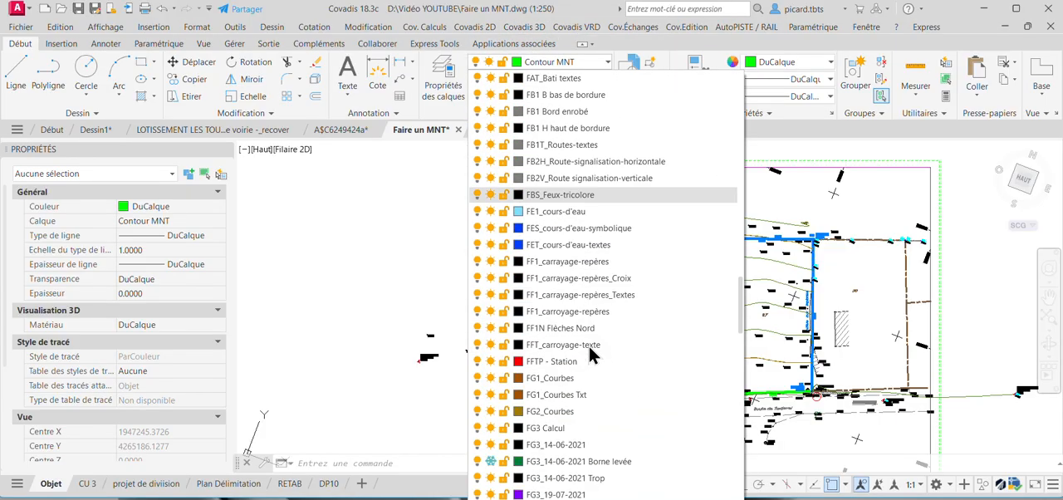
scroll(588, 353, "down", 20)
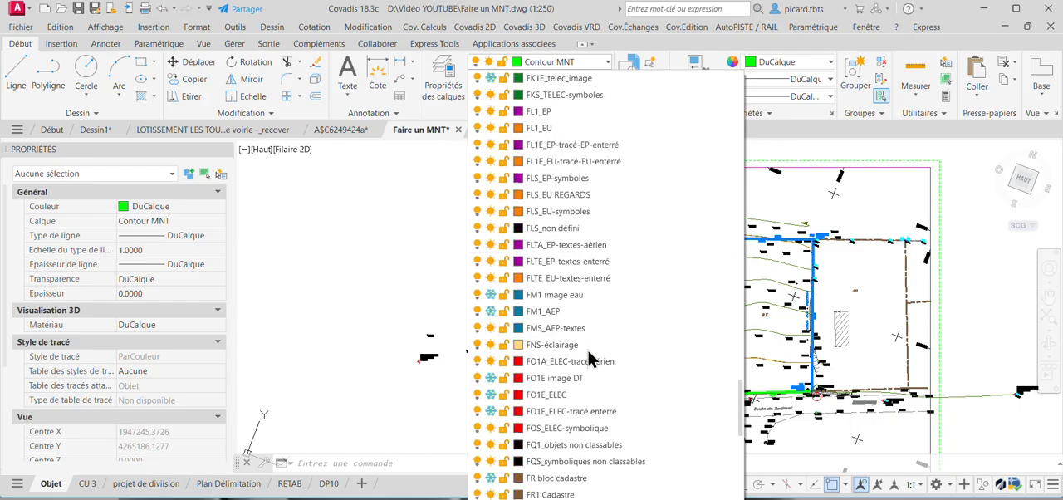
scroll(588, 356, "down", 5)
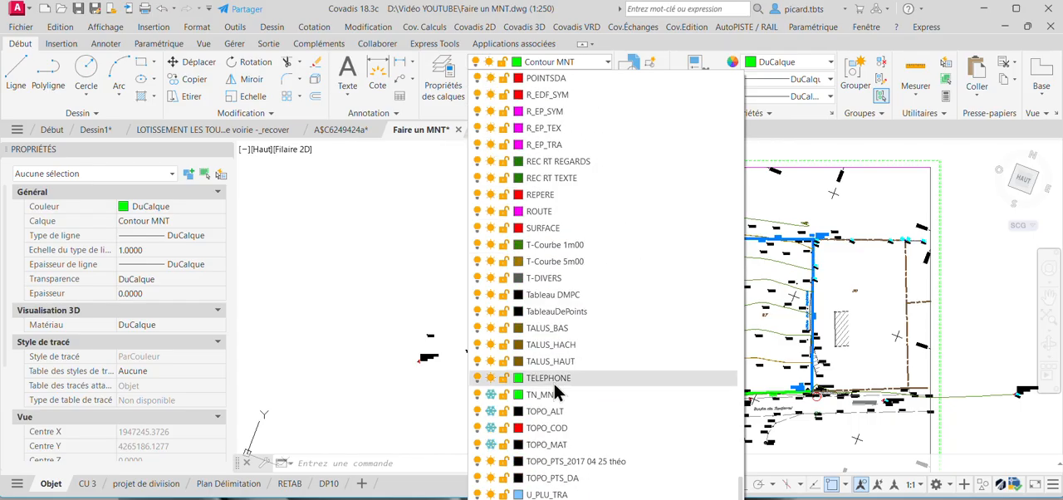
left_click(491, 396)
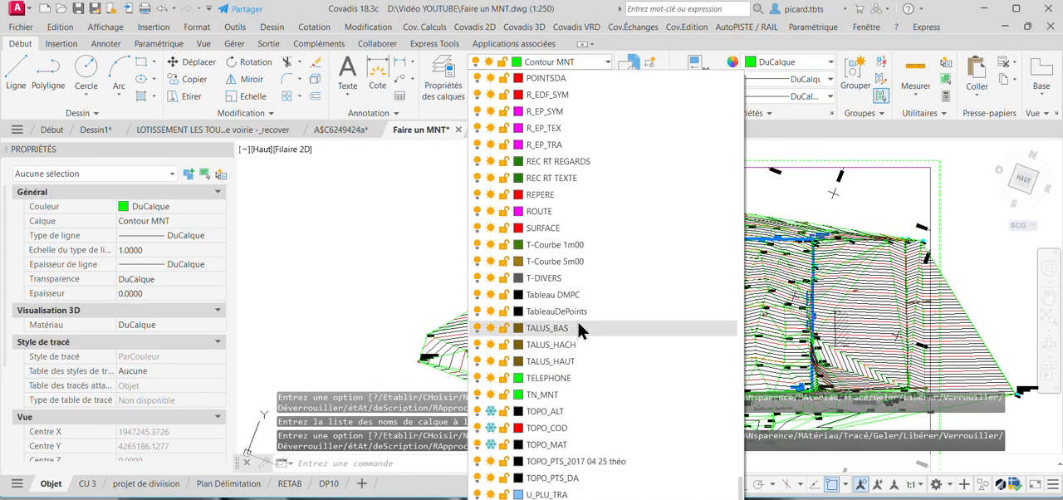
Select the TN terrain model and open it in the Covadis 3D object viewer.
left_click(463, 317)
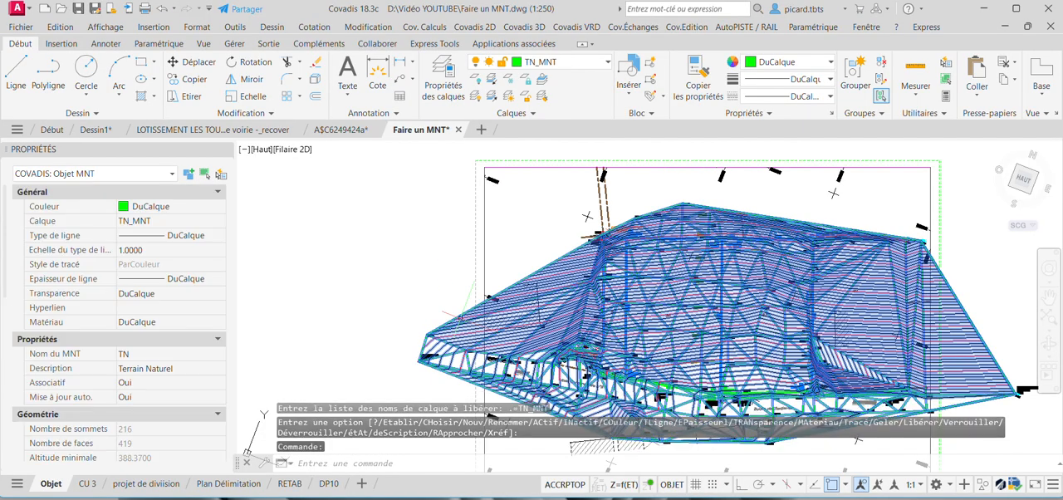
right_click(462, 317)
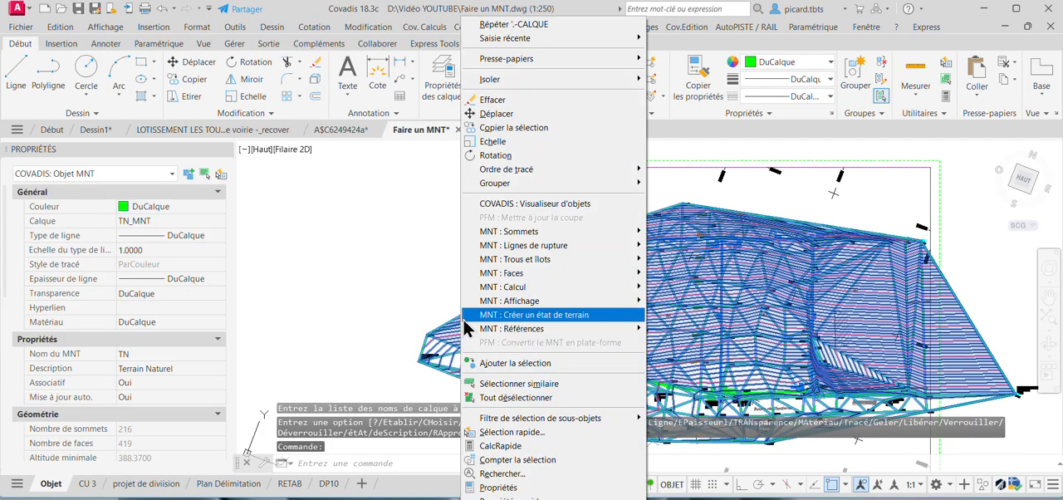
left_click(545, 204)
Examine the relief of the terrain model in 3D from several angles, then close the viewer and deselect the model.
left_click_drag(518, 307, 582, 285)
scroll(499, 262, "up", 4)
scroll(413, 289, "down", 4)
left_click_drag(446, 299, 422, 257)
scroll(423, 299, "up", 4)
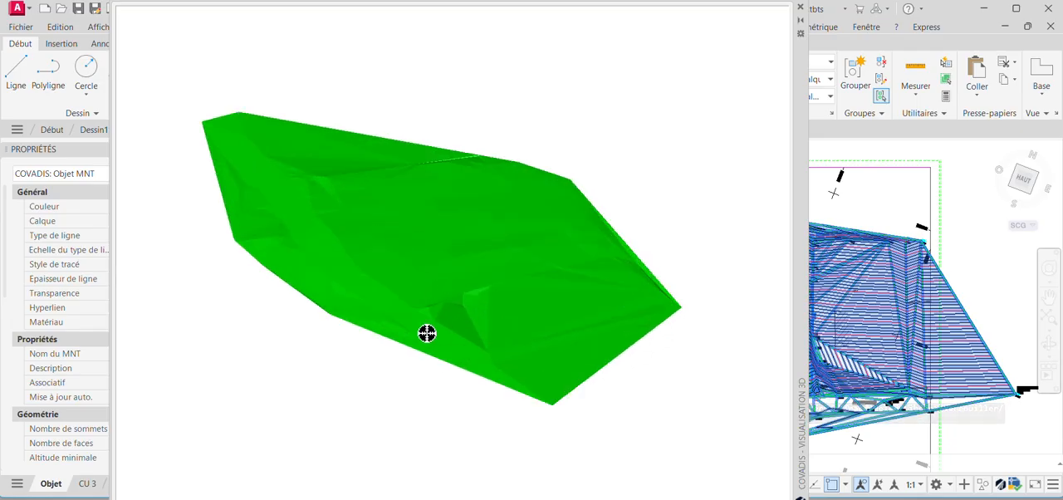
left_click_drag(423, 333, 559, 342)
scroll(542, 288, "up", 4)
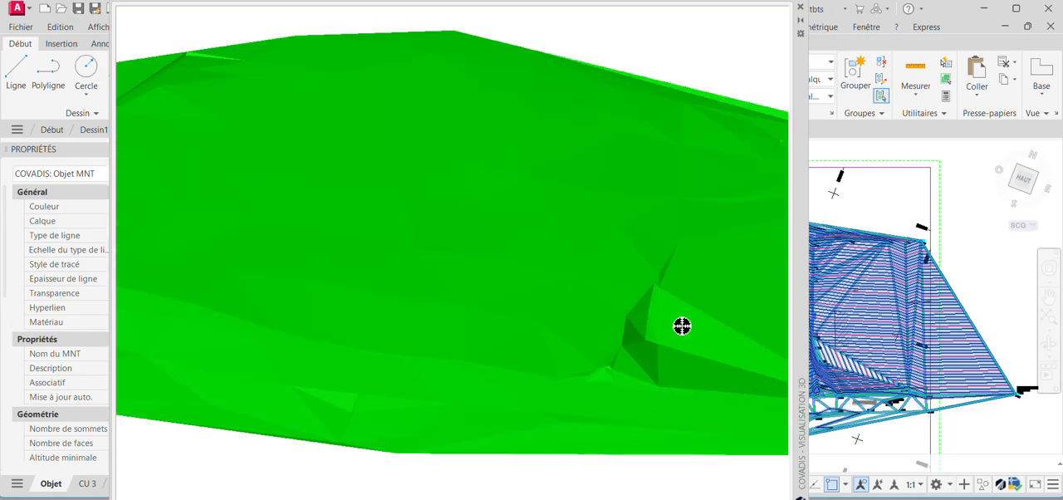
scroll(629, 345, "down", 5)
mouse_move(439, 279)
left_mouse_down()
mouse_move(383, 289)
mouse_move(426, 267)
left_mouse_up()
scroll(348, 229, "up", 3)
scroll(348, 228, "up", 2)
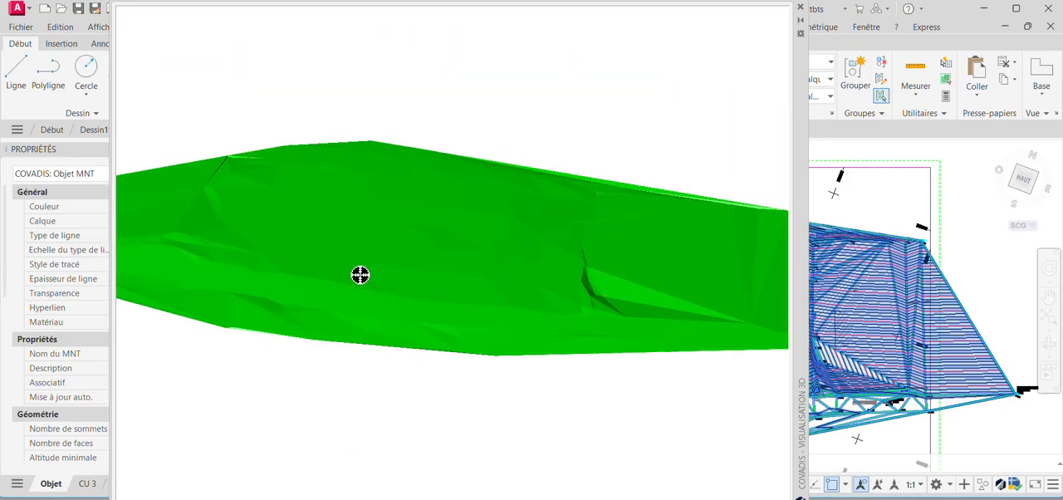
left_click_drag(452, 327, 429, 274)
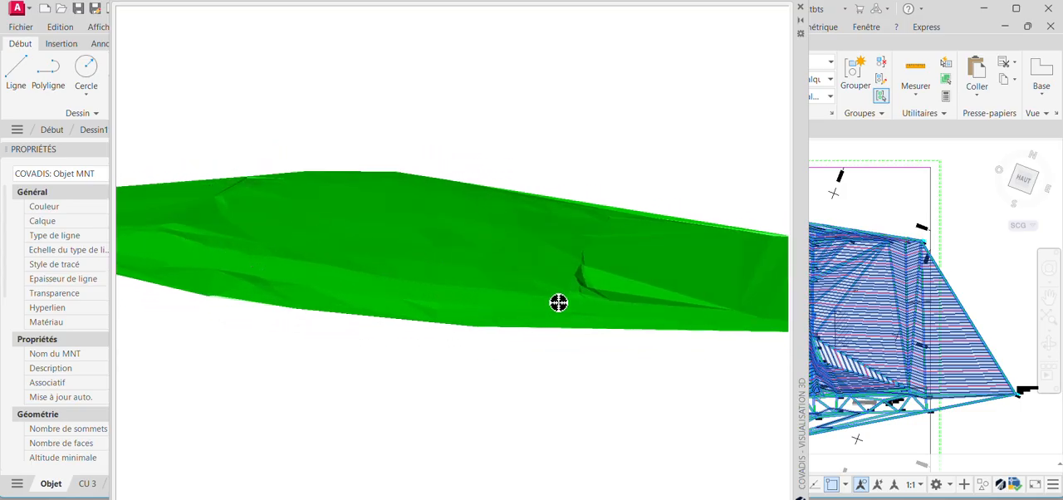
left_click_drag(404, 314, 262, 236)
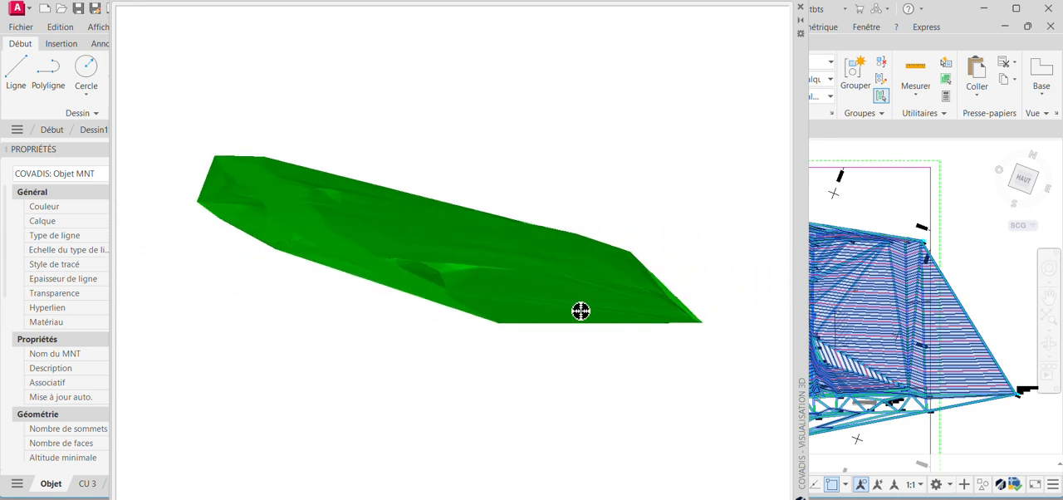
left_click_drag(580, 311, 540, 292)
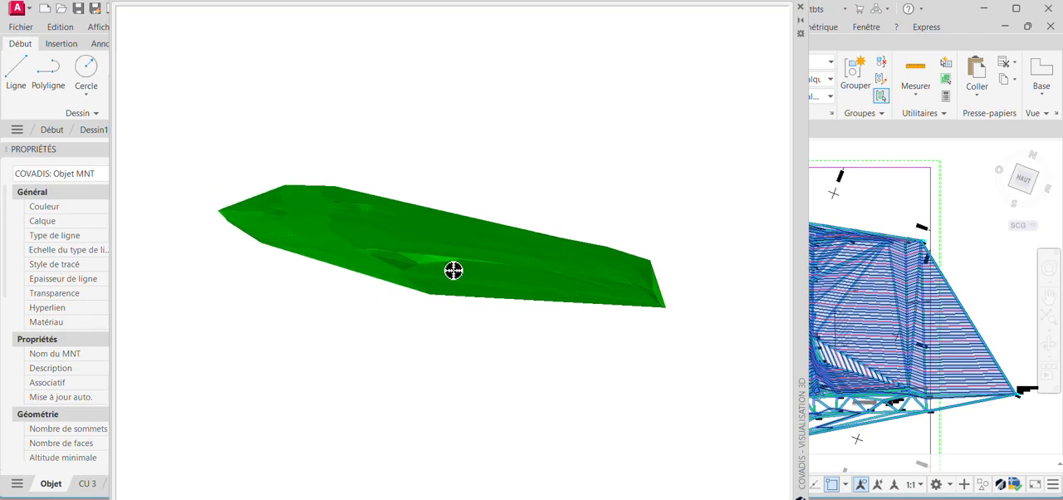
left_click_drag(309, 248, 294, 269)
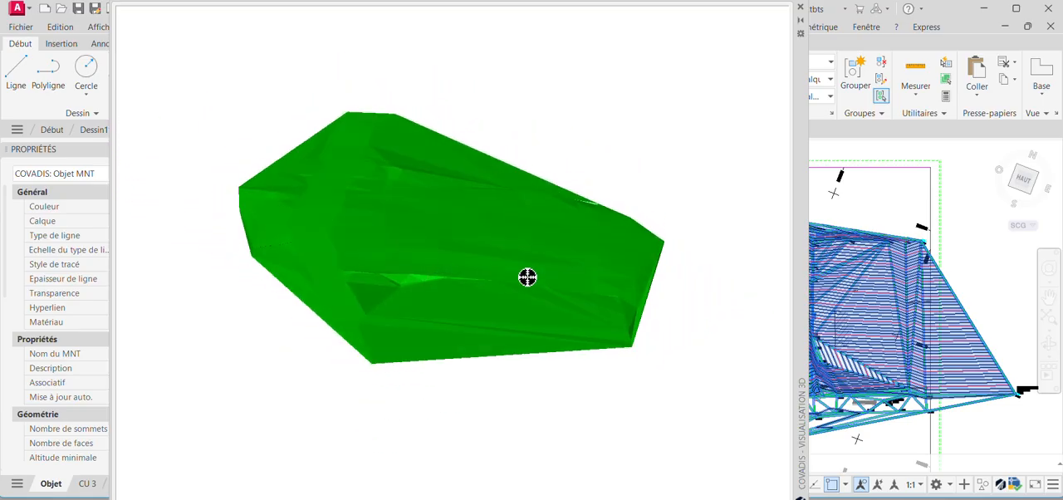
left_click_drag(527, 278, 587, 250)
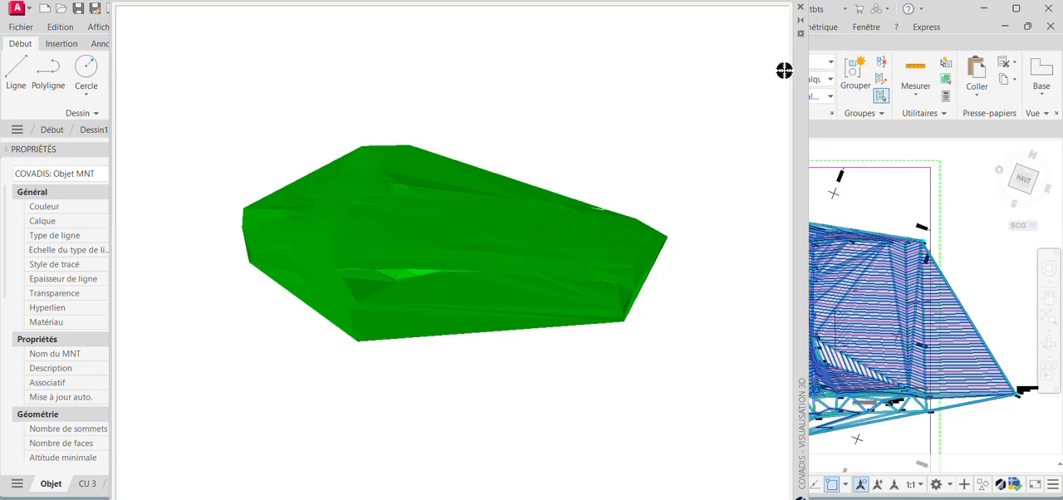
left_click(801, 9)
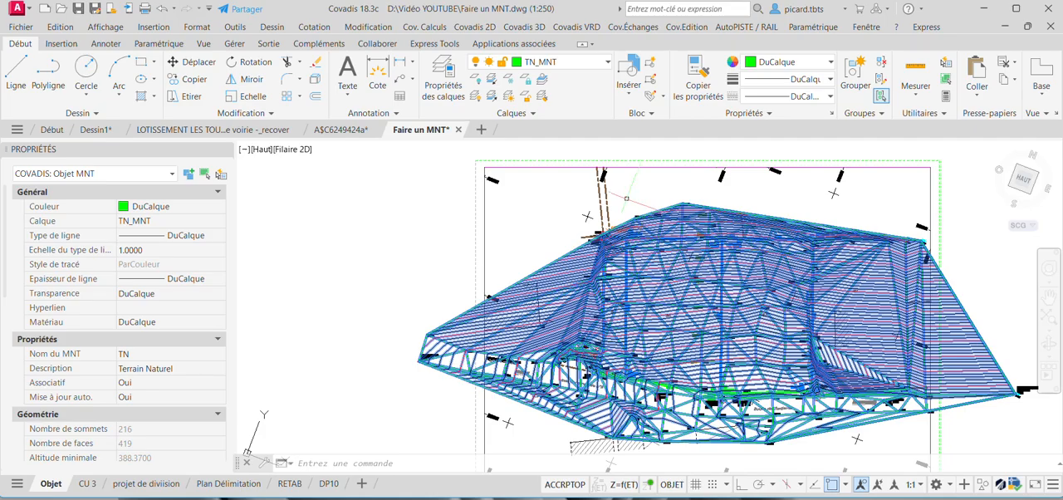
key("Escape")
scroll(664, 190, "down", 5)
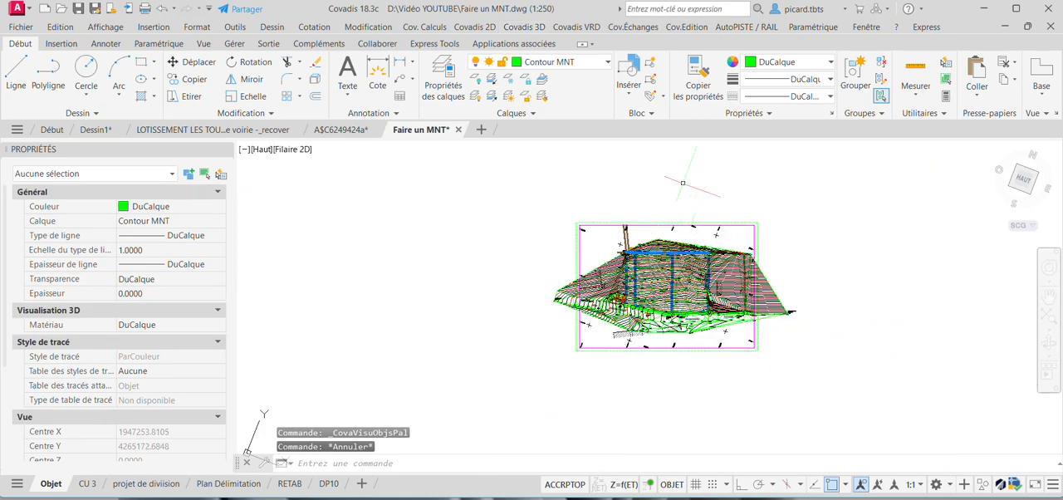
middle_click_drag(676, 181, 676, 182)
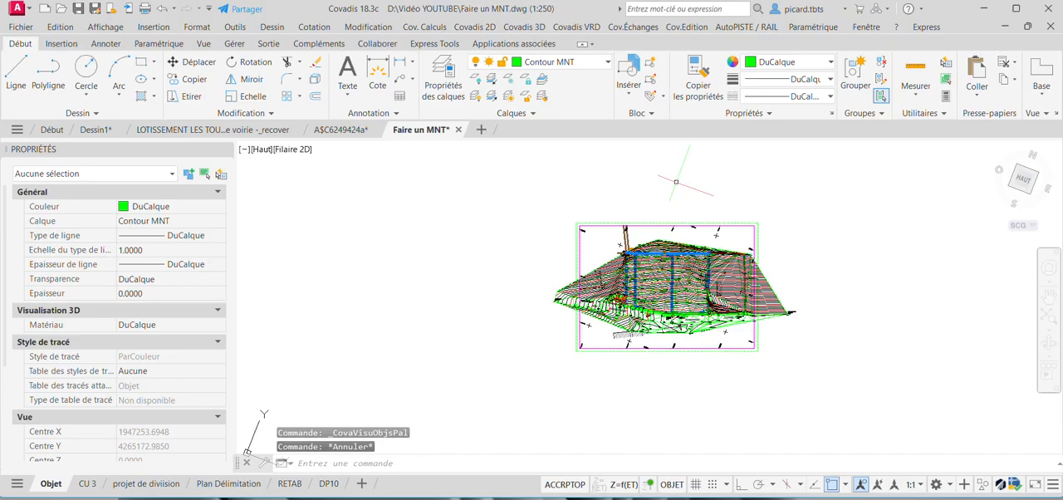